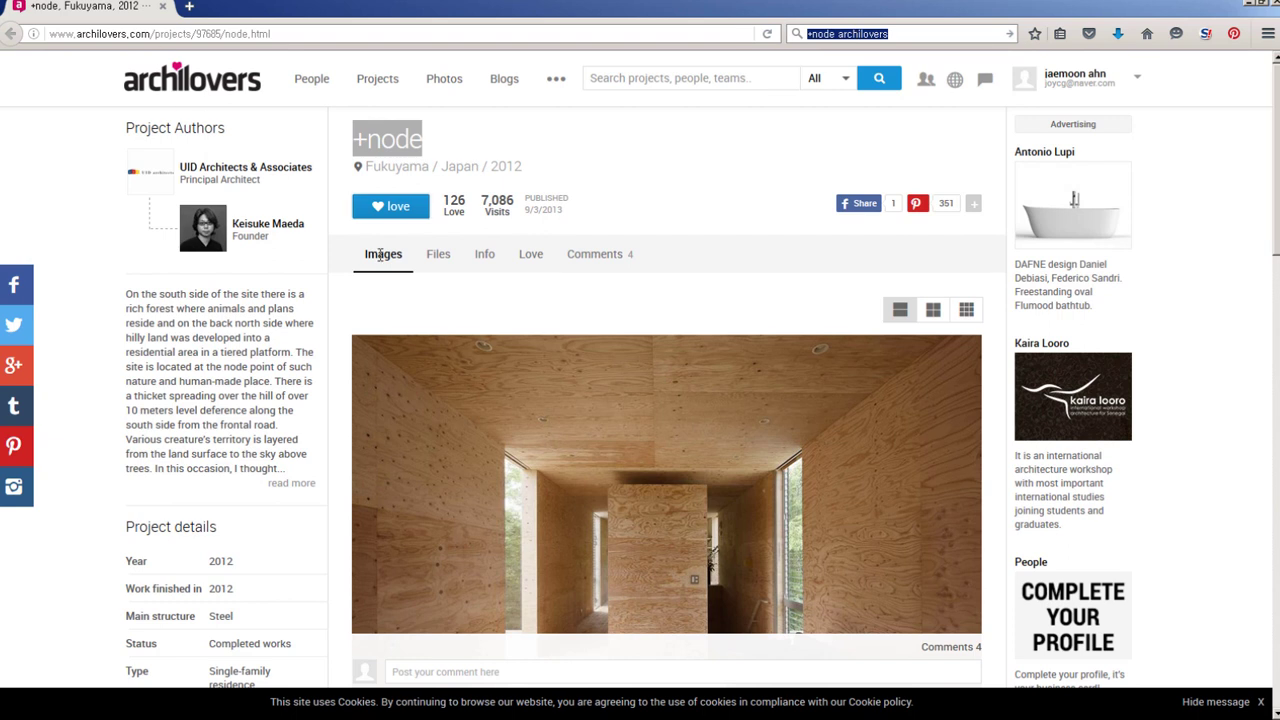
# Step: Show the +node project's files and load 01.pdf into Photoshop's Import PDF dialog at 450 pixels/inch
pyautogui.scroll(-2, 380, 255)
pyautogui.click(440, 167)
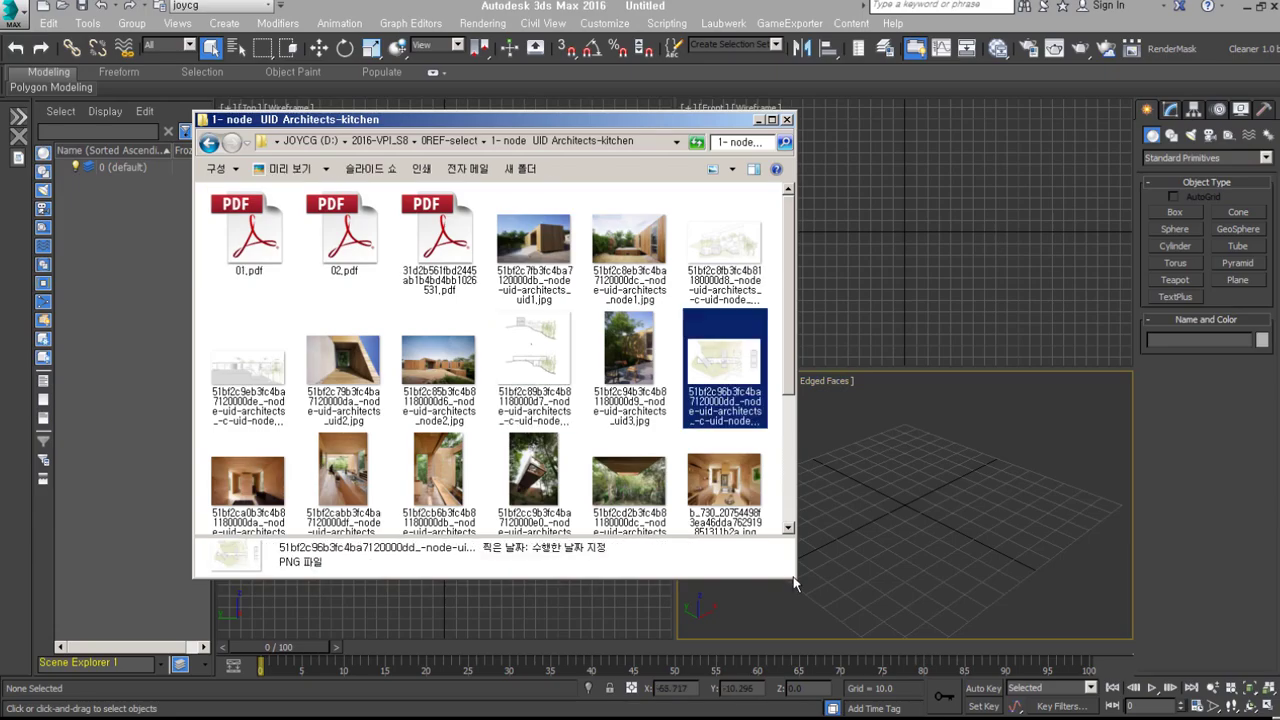
pyautogui.click(243, 247)
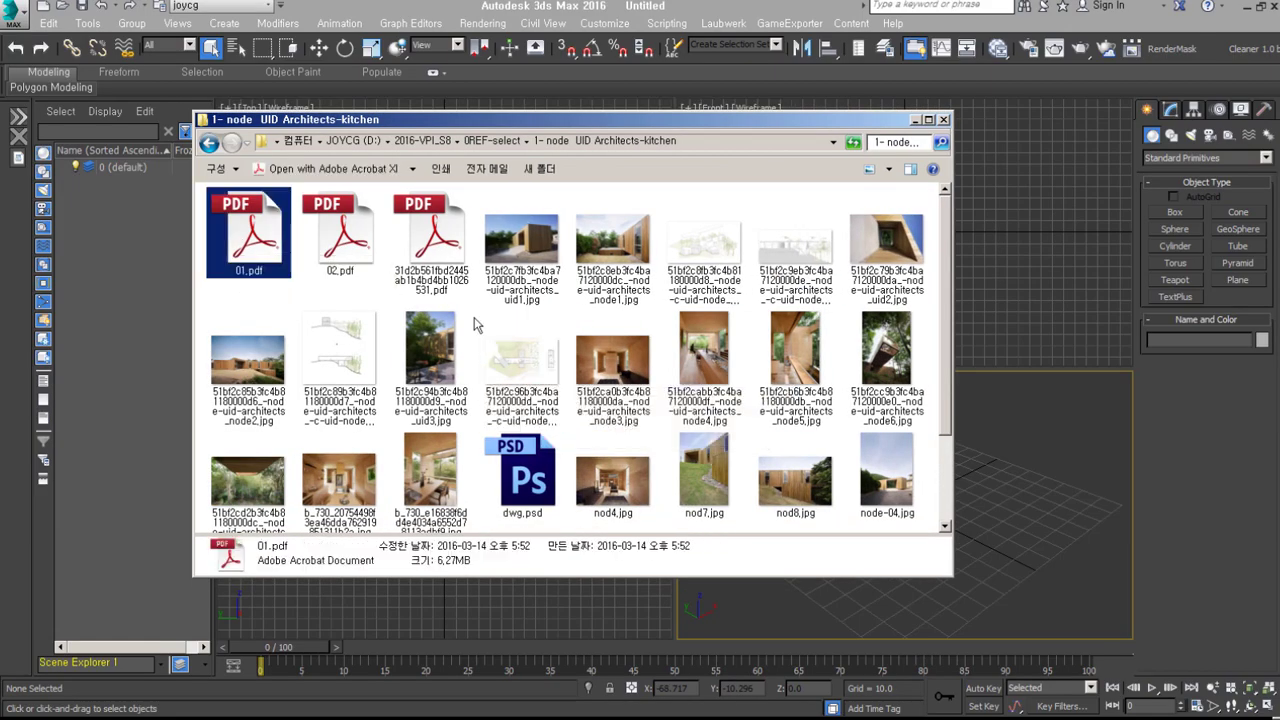
pyautogui.doubleClick(649, 240)
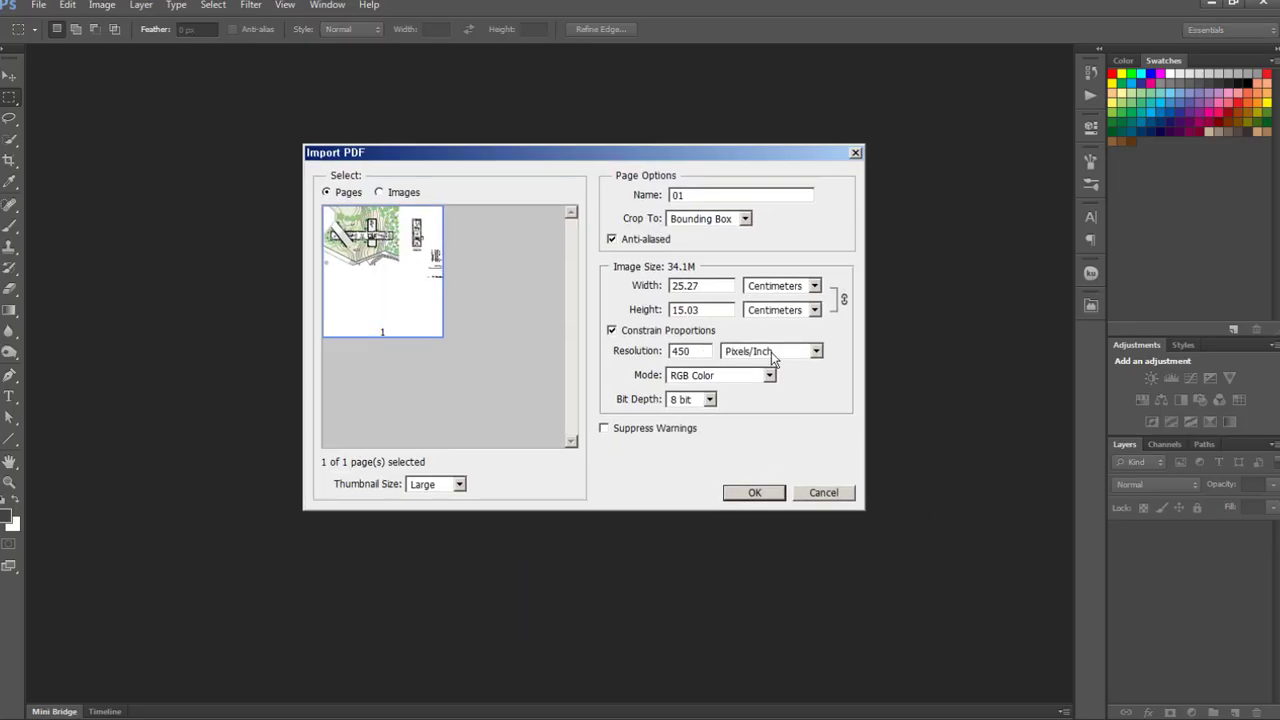
# Step: Import 01.pdf, put a white layer beneath it, and crop the canvas to the first-floor plan
pyautogui.click(754, 492)
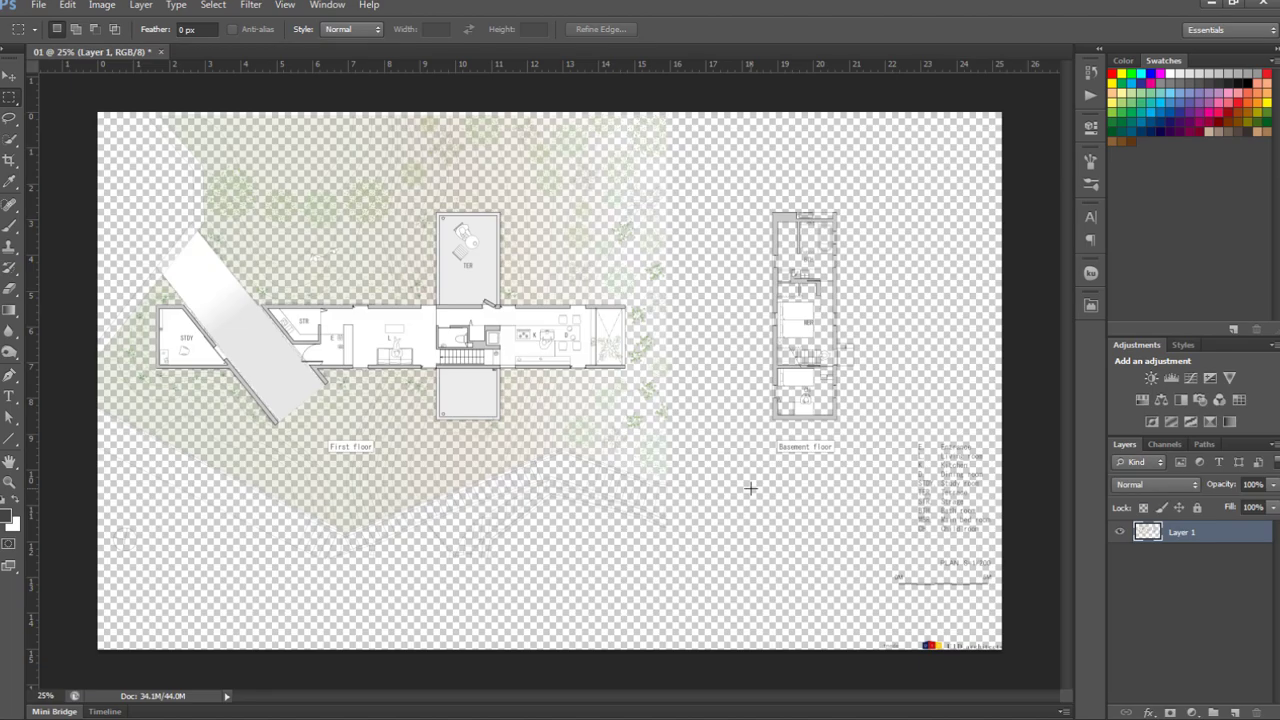
pyautogui.hotkey('ctrl', 'BackSpace')
pyautogui.hotkey('ctrl', '[')
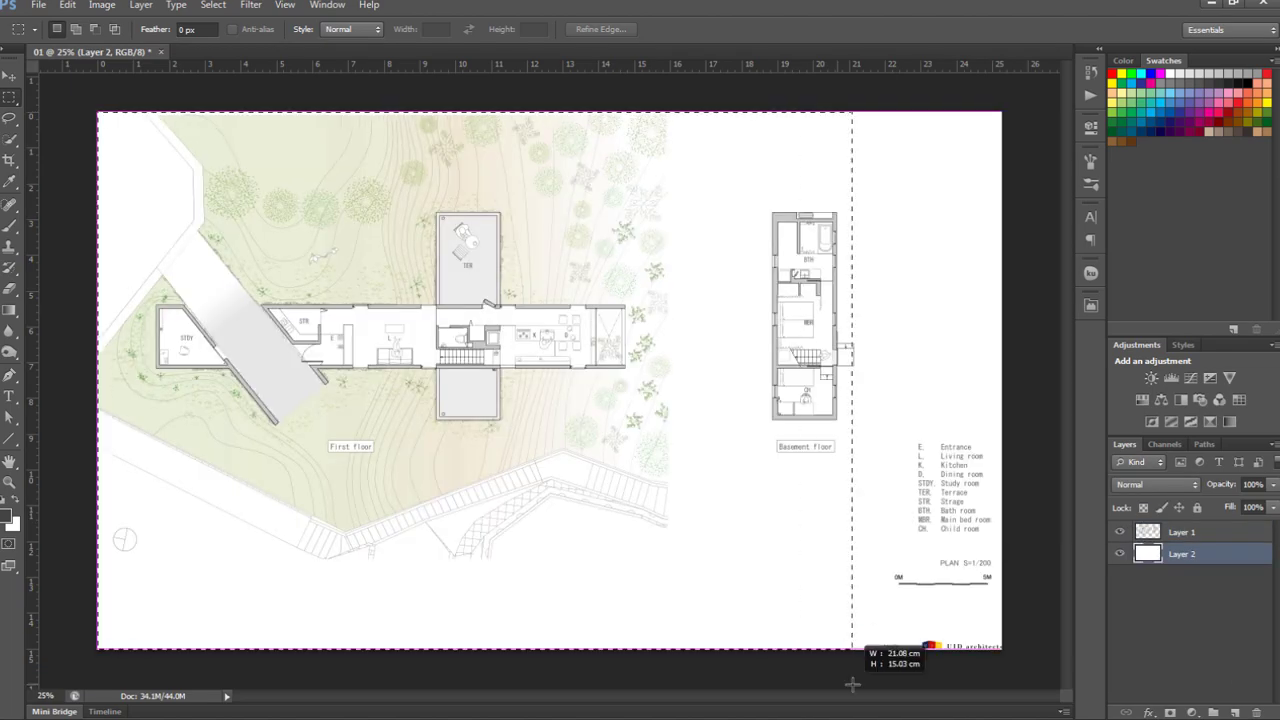
pyautogui.click(102, 4)
pyautogui.click(120, 163)
pyautogui.moveTo(730, 458); pyautogui.dragTo(615, 388)
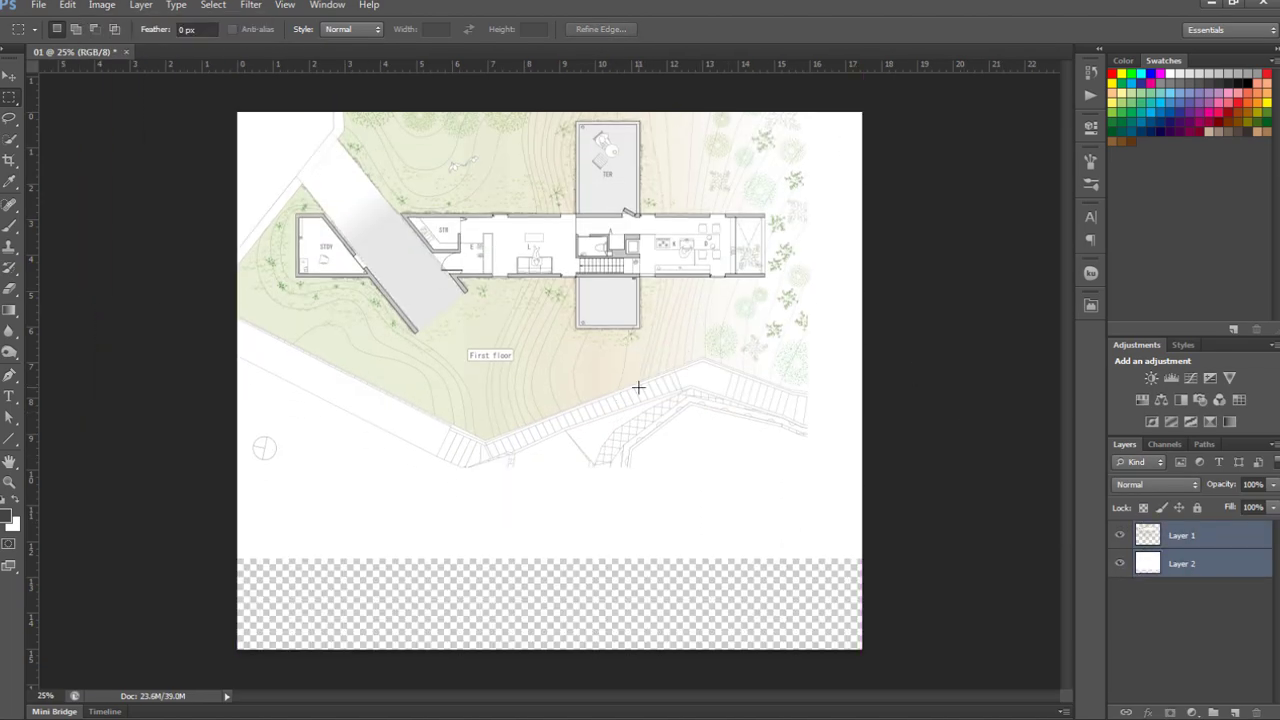
pyautogui.hotkey('ctrl', 'o')
pyautogui.click(742, 255)
# Step: Import 02.pdf and bring the section drawing into the 01 document
pyautogui.doubleClick(742, 255)
pyautogui.click(749, 491)
pyautogui.moveTo(551, 236)
pyautogui.mouseDown()
pyautogui.moveTo(737, 523)
pyautogui.moveTo(600, 400)
pyautogui.mouseUp()
pyautogui.click(1037, 275)
pyautogui.moveTo(846, 173); pyautogui.dragTo(704, 408)
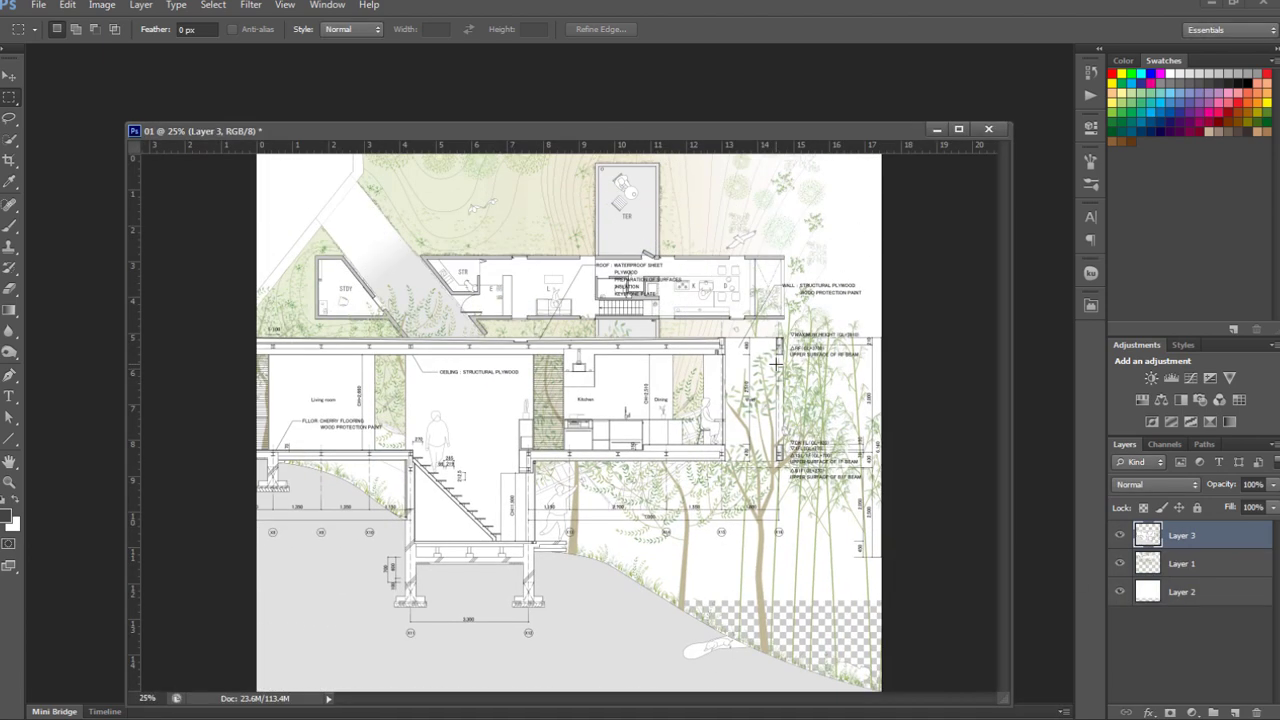
# Step: Resize the section drawing and position it below the floor plan
pyautogui.click(141, 4)
pyautogui.click(386, 203)
pyautogui.hotkey('ctrl', 't')
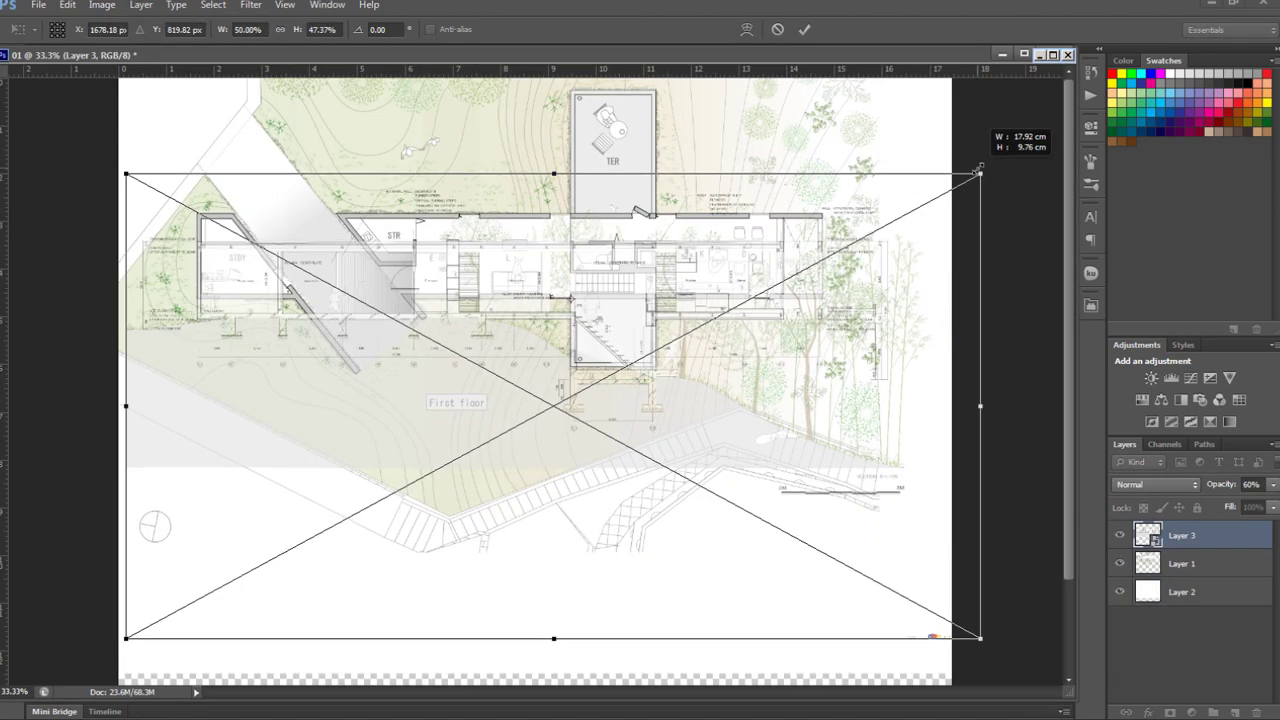
pyautogui.keyDown('alt'); pyautogui.scroll(5, 757, 300); pyautogui.keyUp('alt')
pyautogui.keyDown('alt'); pyautogui.scroll(-2, 757, 300); pyautogui.keyUp('alt')
pyautogui.press('Return')
pyautogui.hotkey('ctrl', '0')
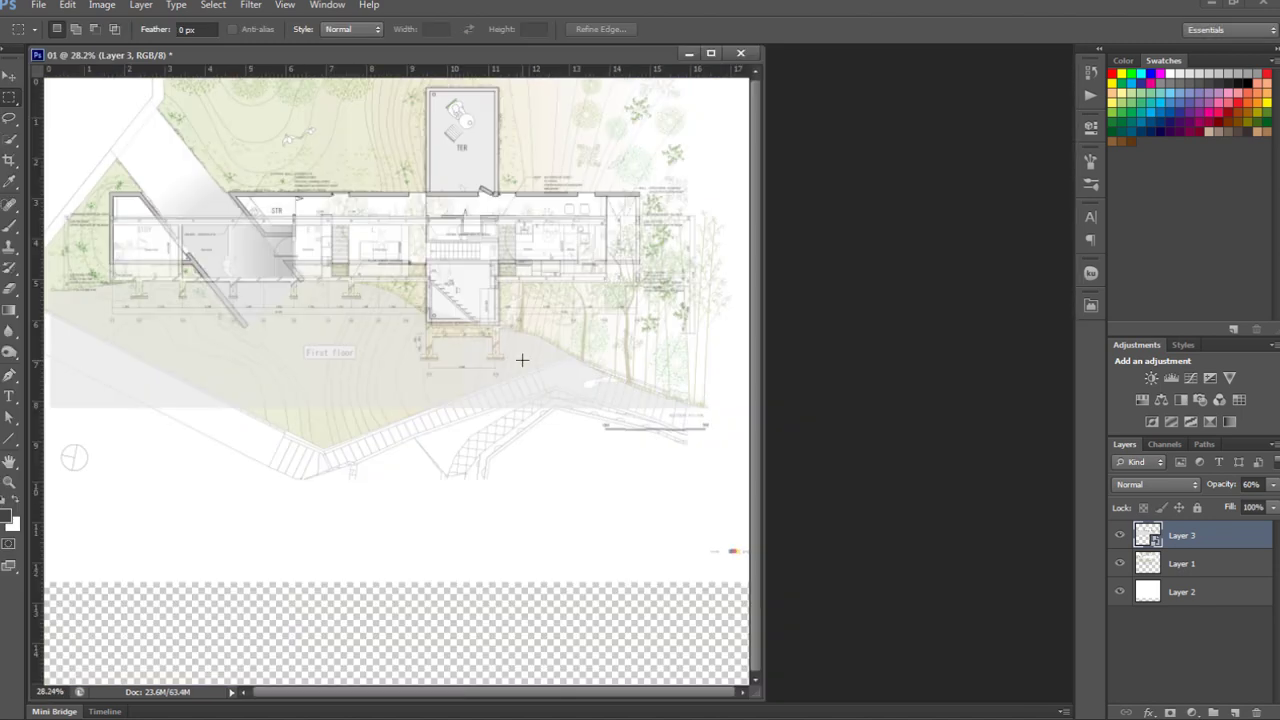
pyautogui.press('0')
pyautogui.keyDown('ctrl'); pyautogui.moveTo(485, 306); pyautogui.dragTo(485, 463); pyautogui.keyUp('ctrl')
pyautogui.keyDown('ctrl'); pyautogui.moveTo(640, 390); pyautogui.dragTo(640, 450); pyautogui.keyUp('ctrl')
pyautogui.moveTo(760, 491); pyautogui.dragTo(975, 491)
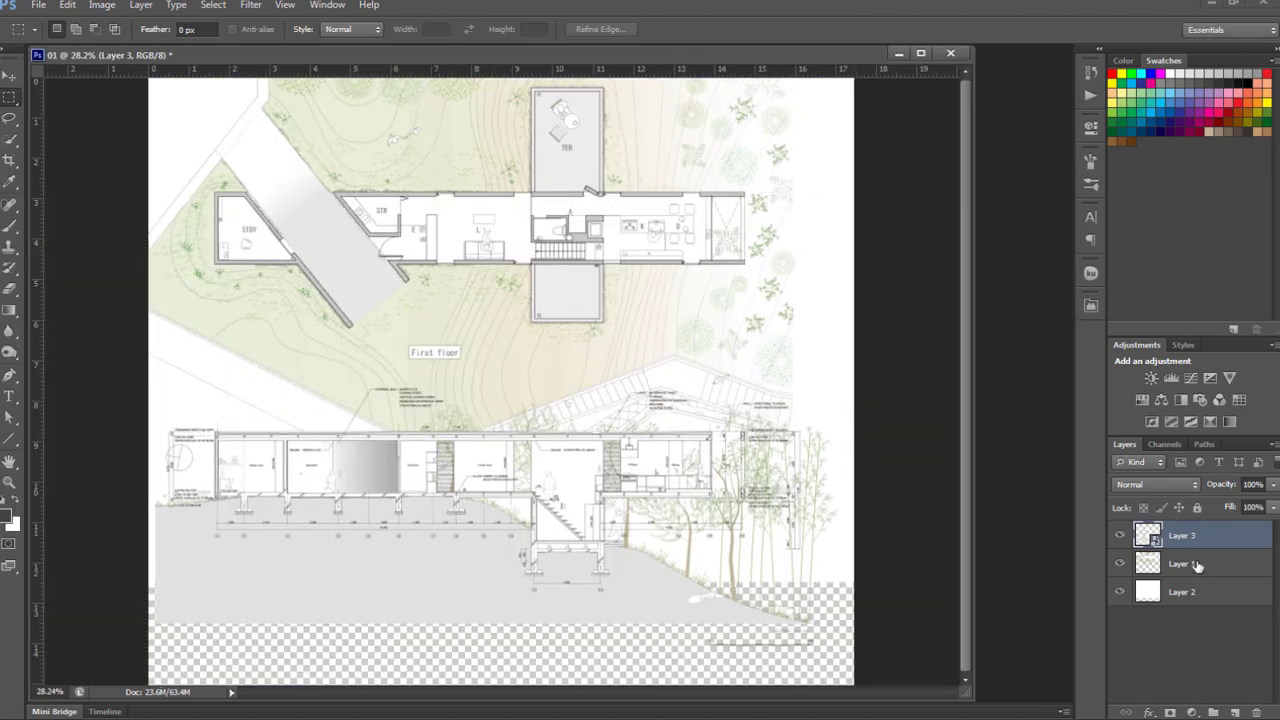
# Step: Add a new layer and save the document as dwg.psd in the 1-node UID Architects folder
pyautogui.click(1234, 712)
pyautogui.moveTo(148, 385); pyautogui.dragTo(942, 716)
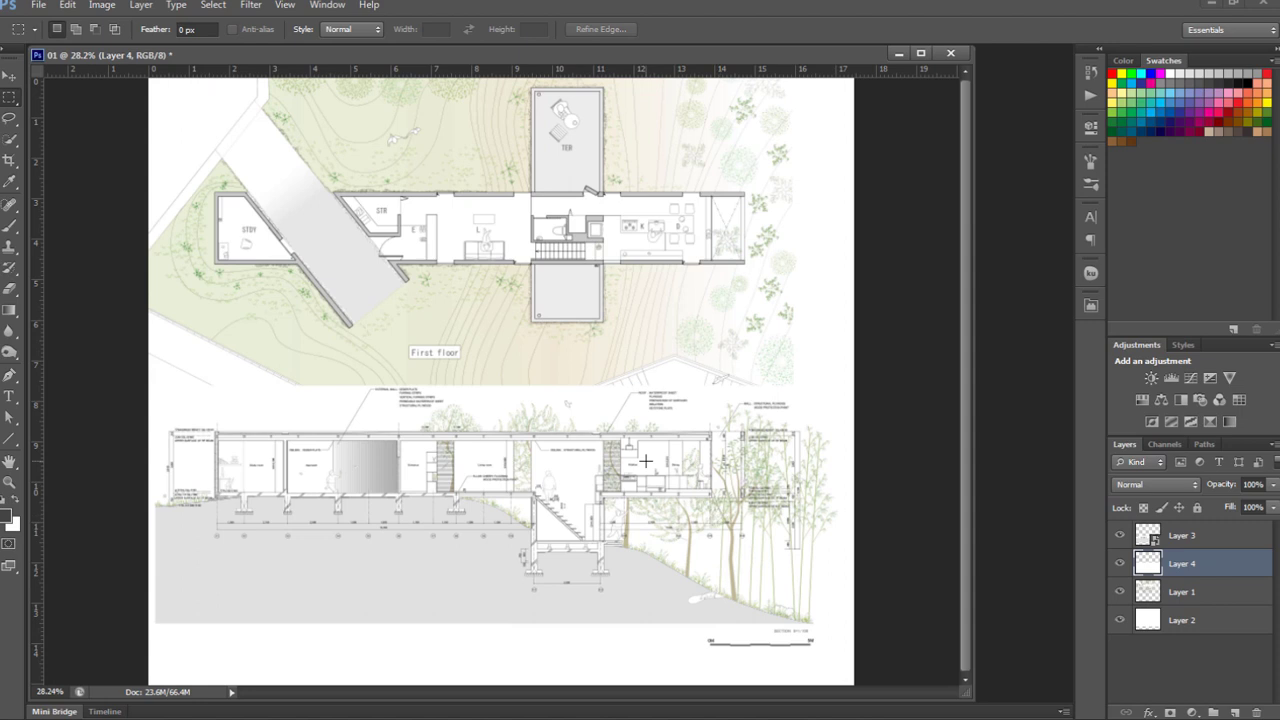
pyautogui.hotkey('ctrl', 's')
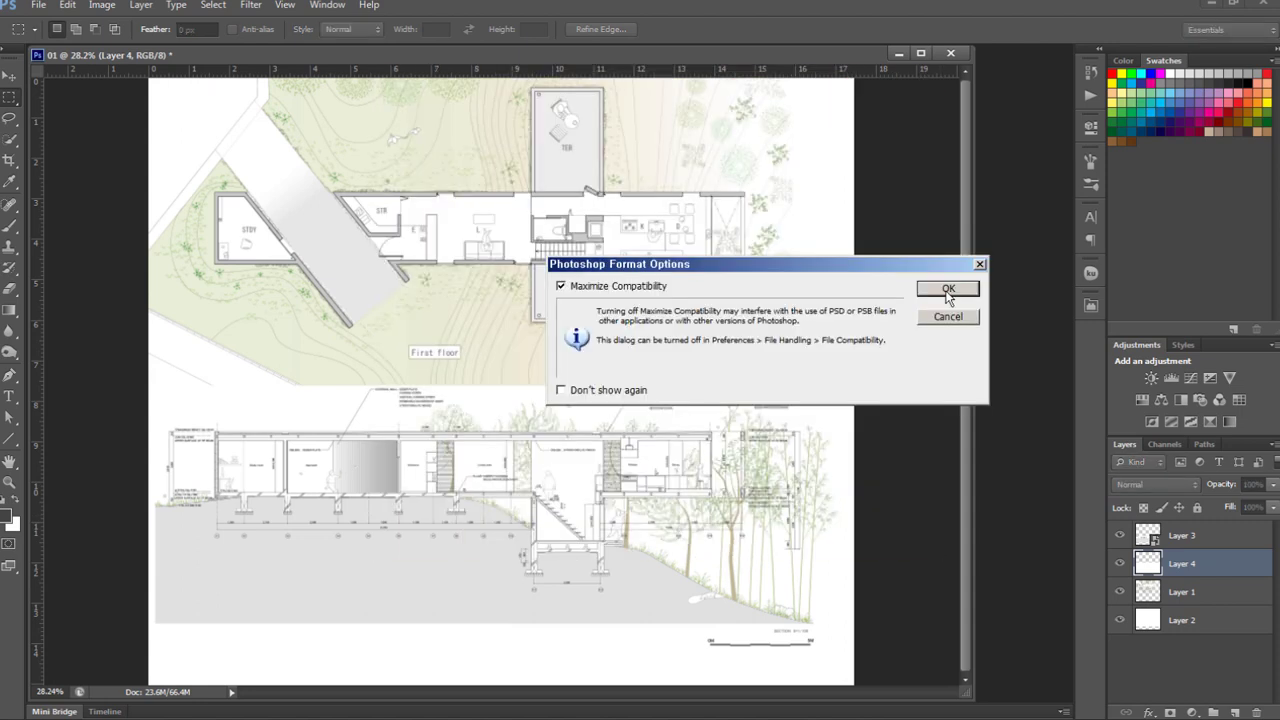
pyautogui.press('BackSpace')
pyautogui.press('Return')
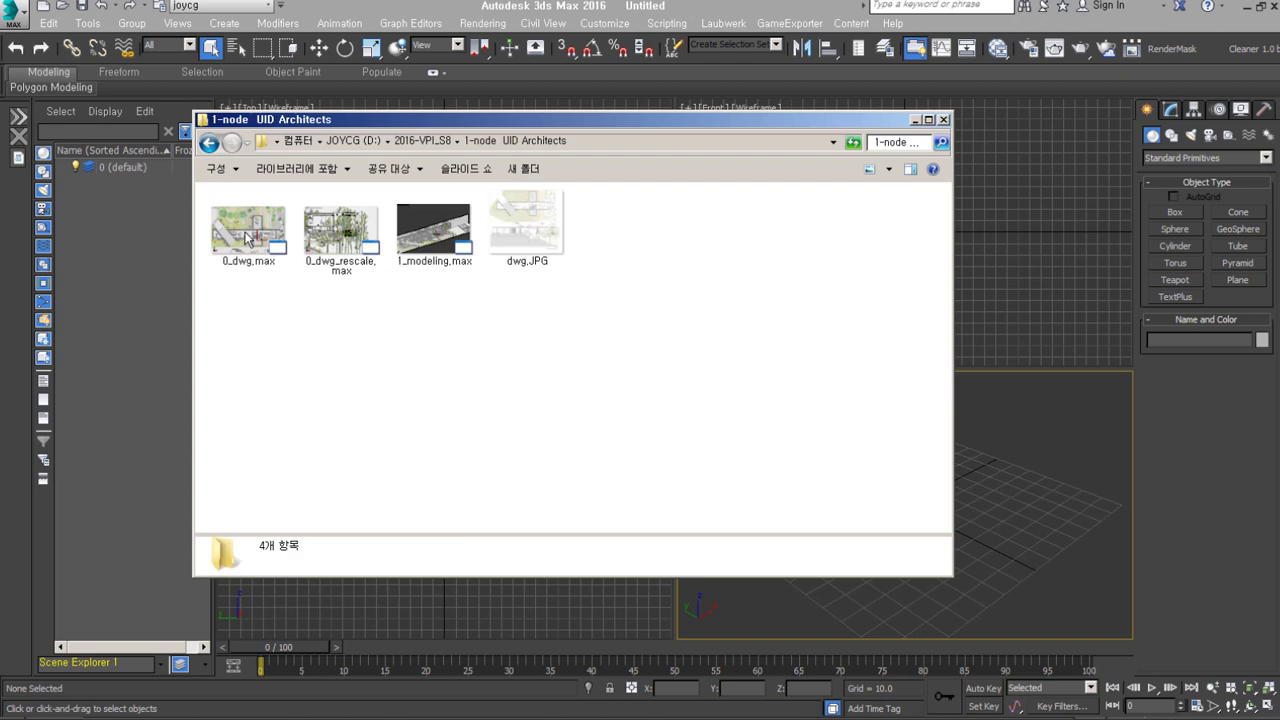
pyautogui.click(527, 228)
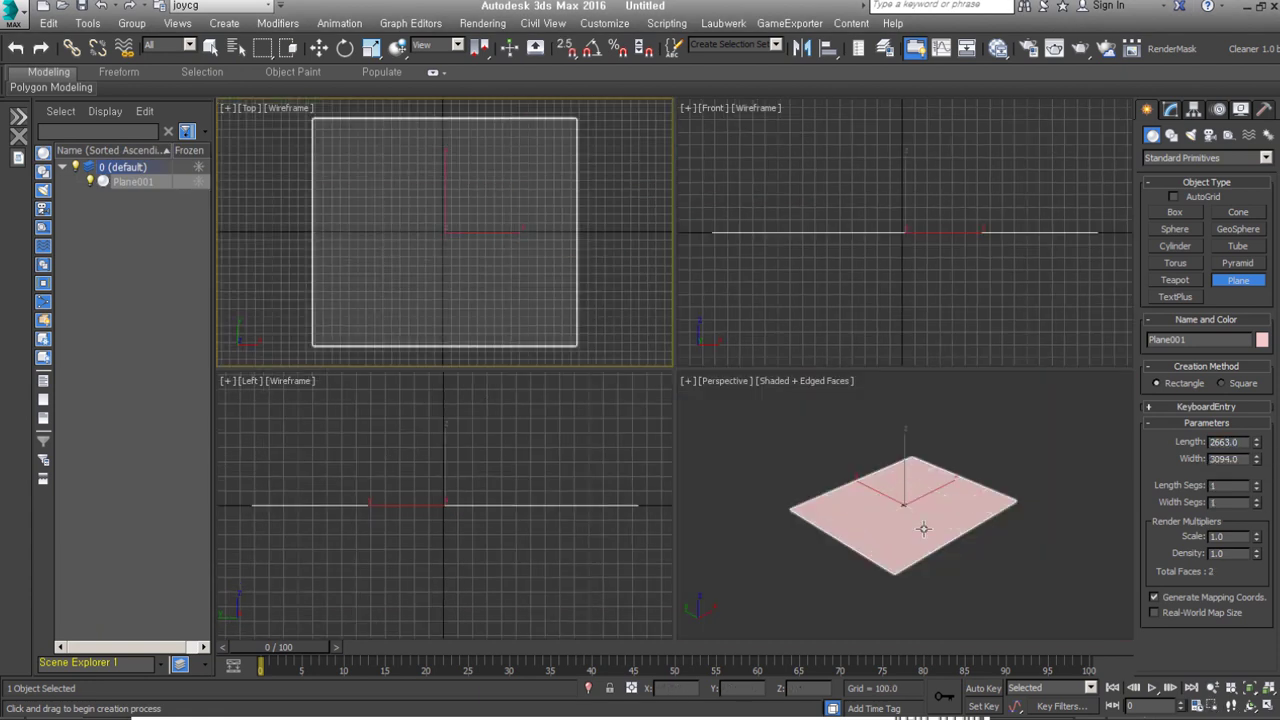
# Step: Apply dwg.JPG to the plane and set viewport Texture Maps display resolution to 3000 pixels
pyautogui.moveTo(923, 529)
pyautogui.keyDown('alt'); pyautogui.mouseDown(button='middle')
pyautogui.moveTo(871, 480)
pyautogui.moveTo(977, 494)
pyautogui.mouseUp(button='middle'); pyautogui.keyUp('alt')
pyautogui.click(812, 160)
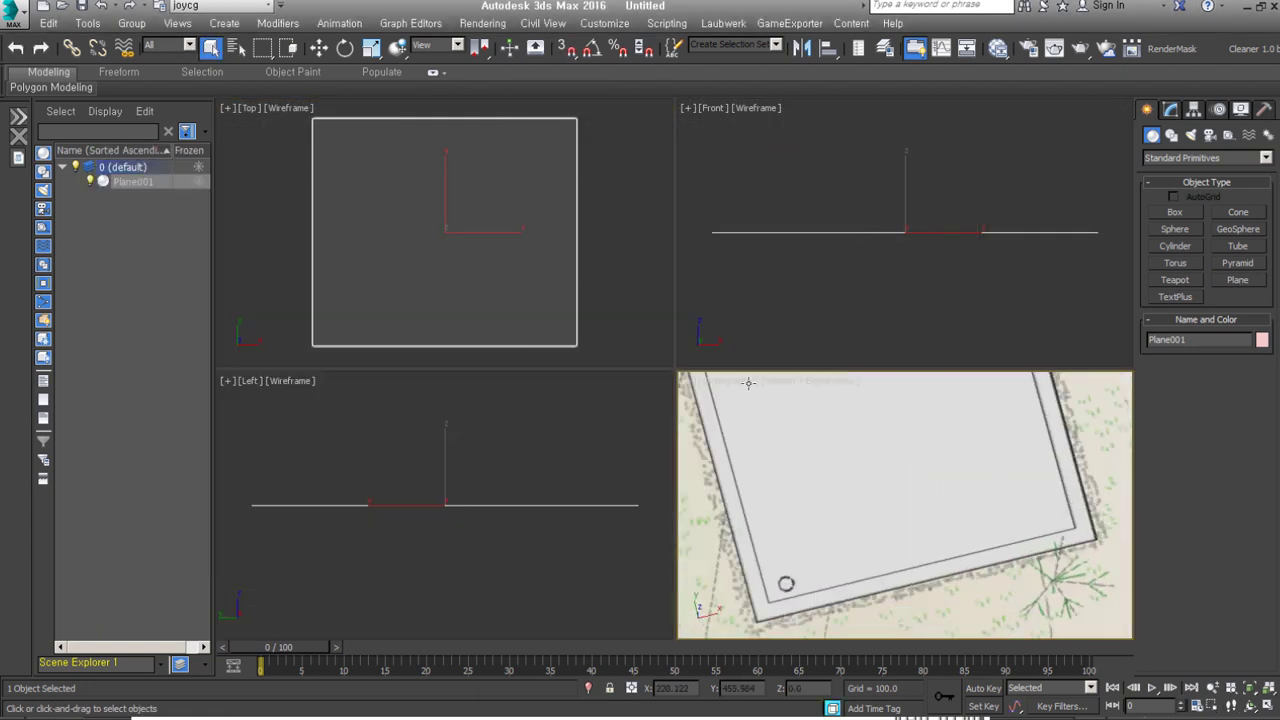
pyautogui.click(177, 23)
pyautogui.click(311, 80)
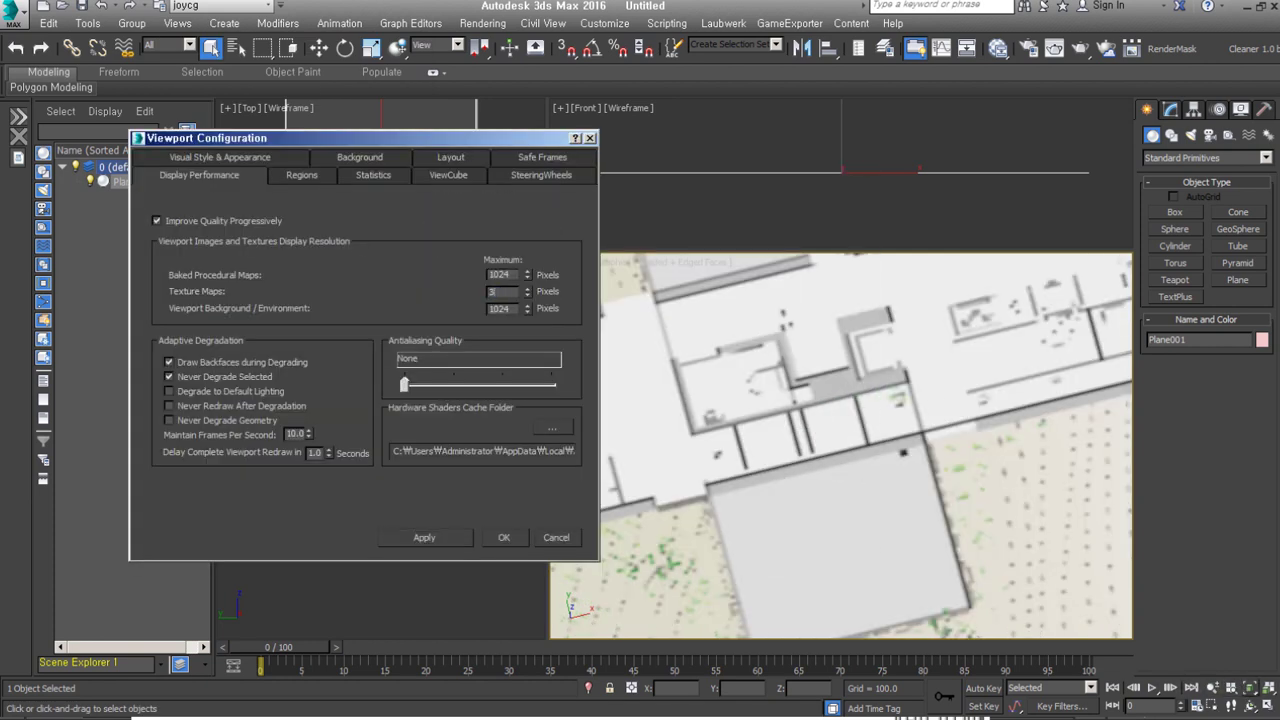
pyautogui.click(424, 537)
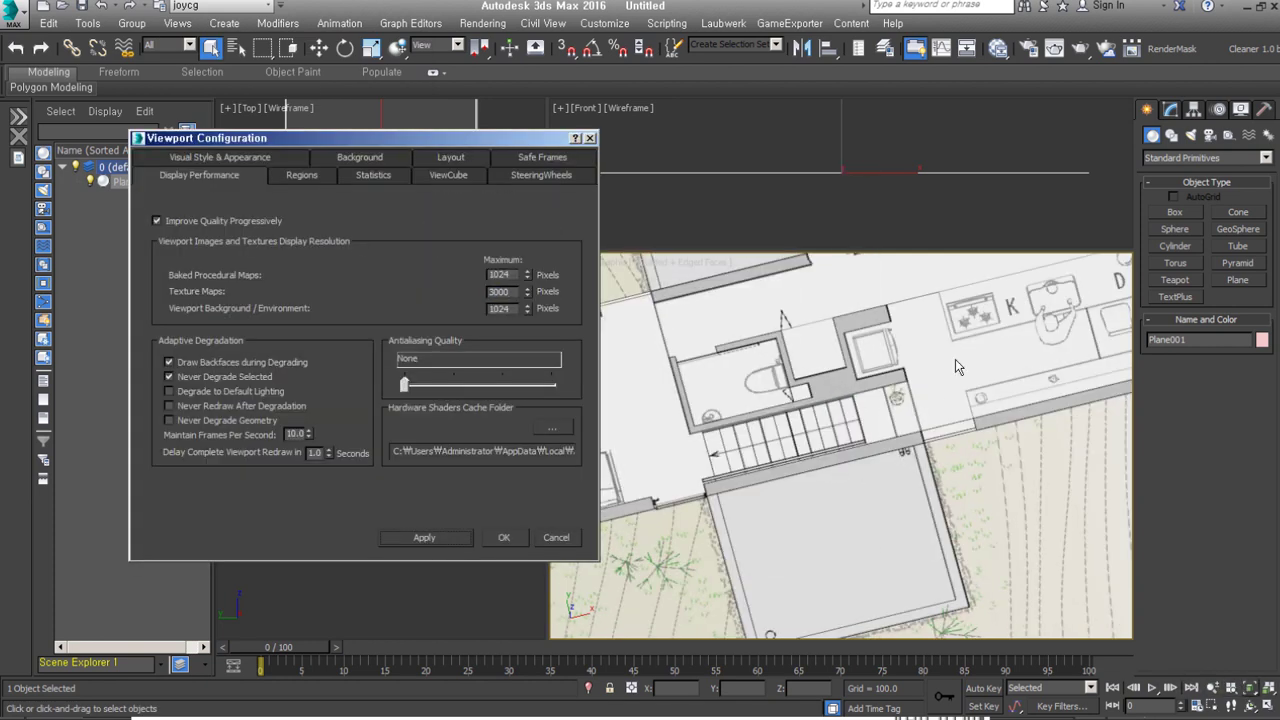
pyautogui.click(504, 537)
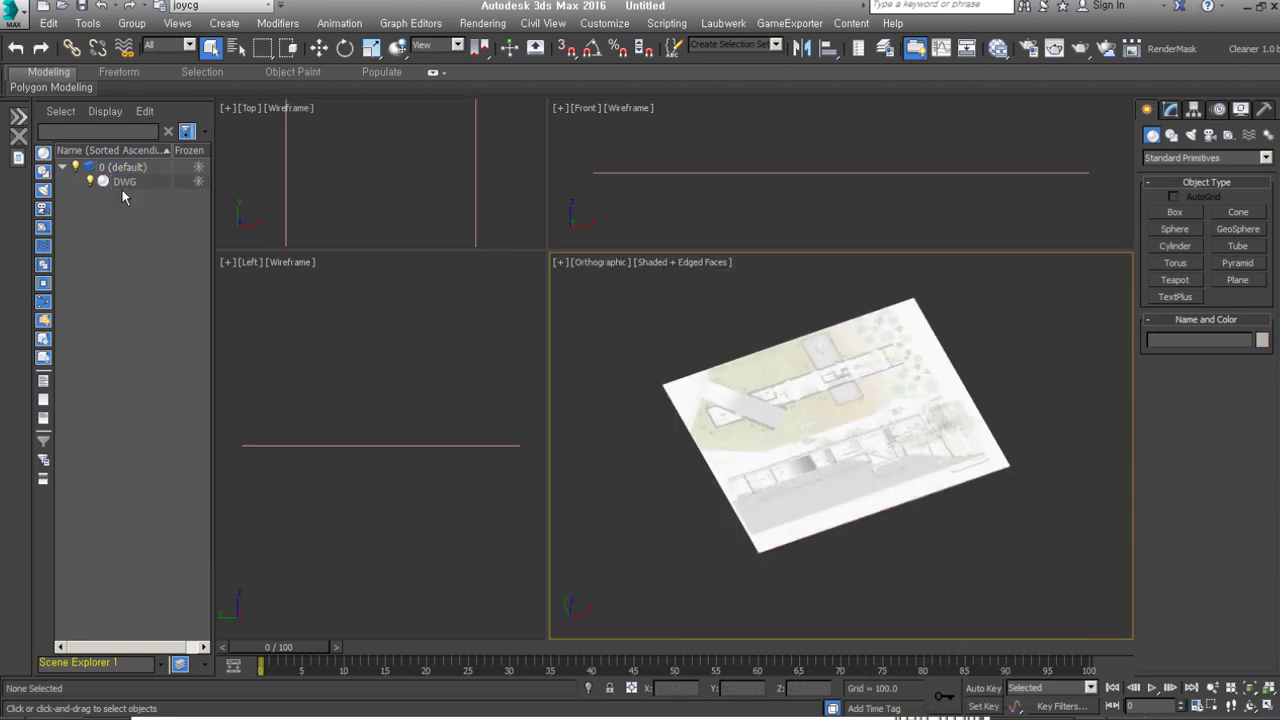
# Step: Create a dwg layer for the drawing and select the DWG plane's outer edges
pyautogui.click(883, 57)
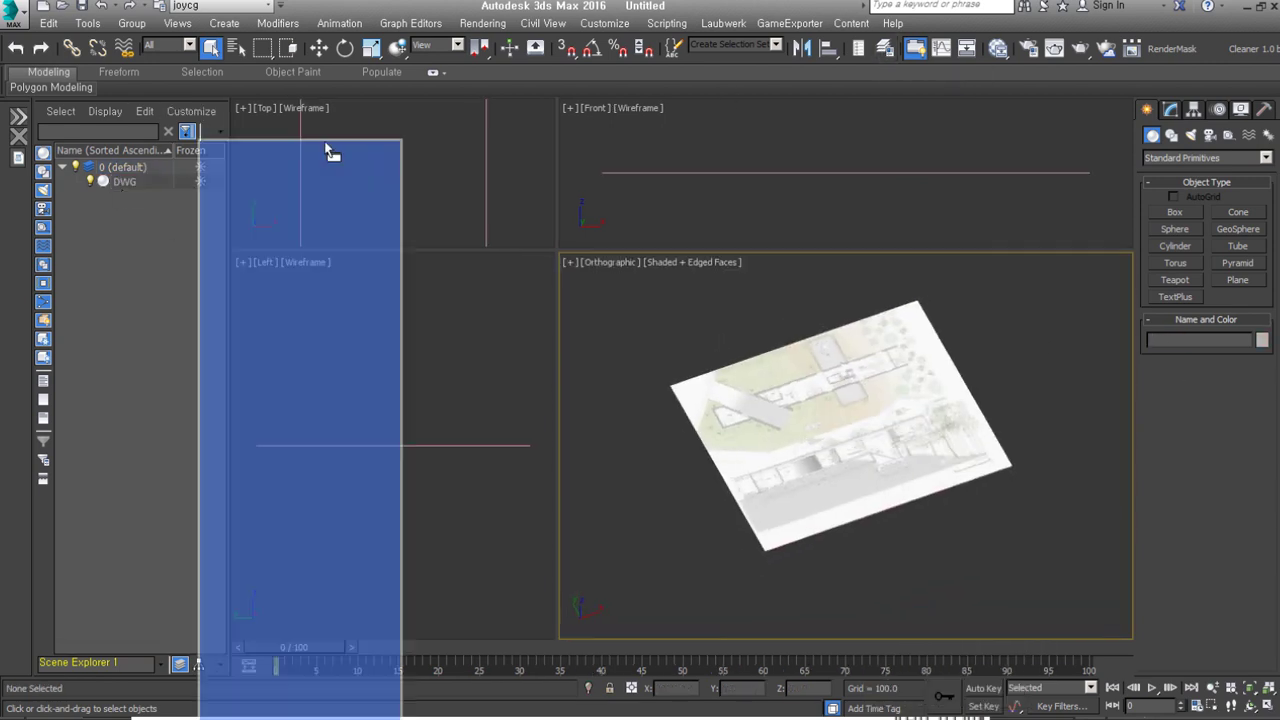
pyautogui.doubleClick(145, 128)
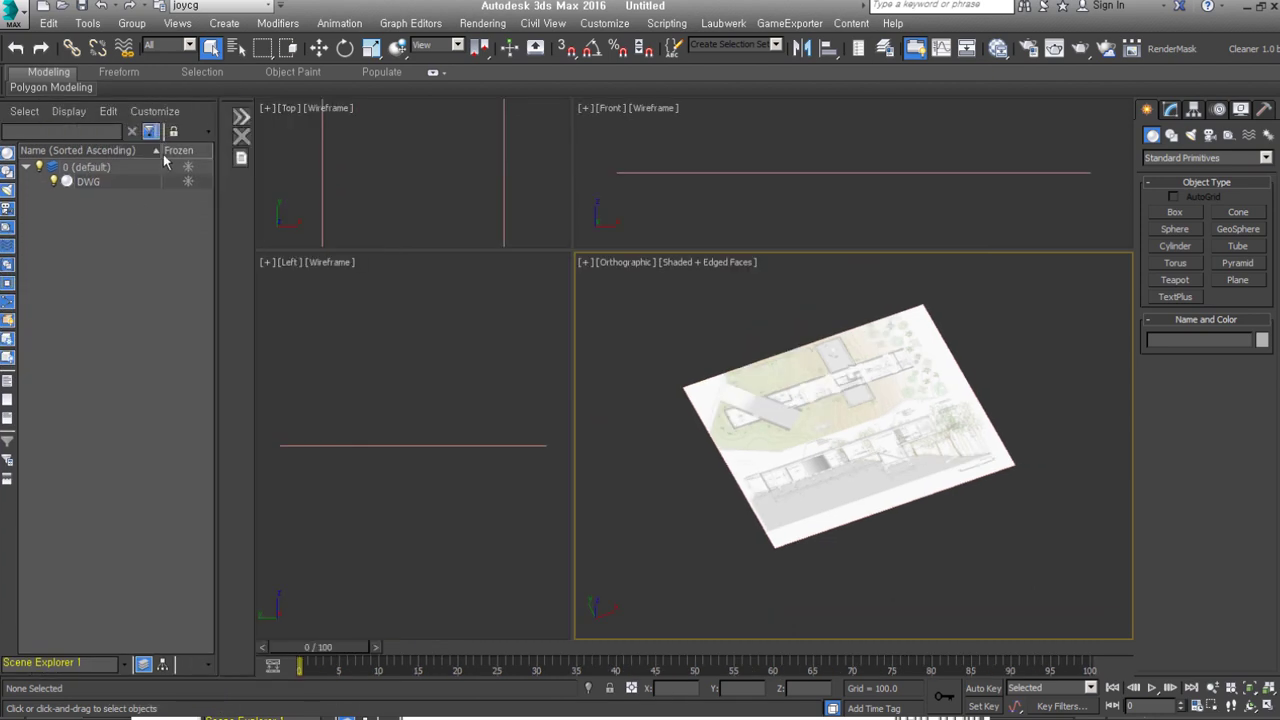
pyautogui.click(210, 131)
pyautogui.write('dwg')
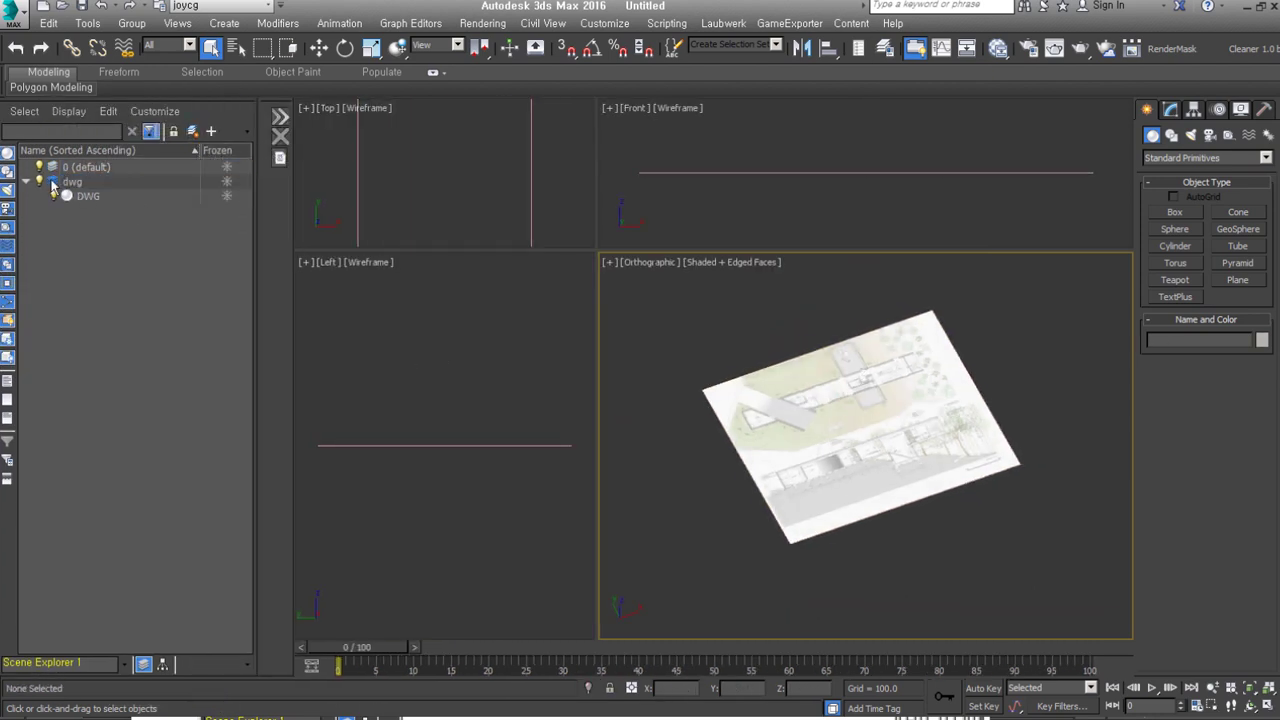
pyautogui.click(860, 481)
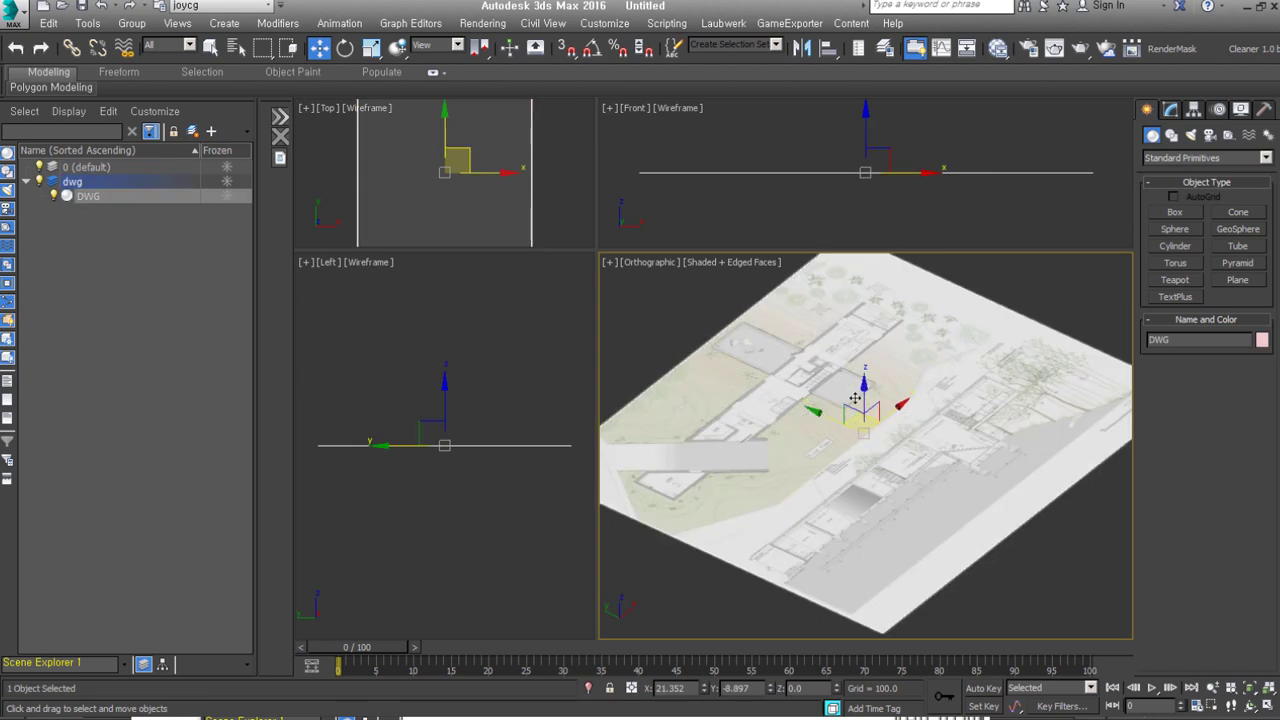
pyautogui.press('2')
pyautogui.keyDown('alt'); pyautogui.moveTo(860, 481); pyautogui.dragTo(832, 428, button='middle'); pyautogui.keyUp('alt')
pyautogui.scroll(-5, 1253, 566)
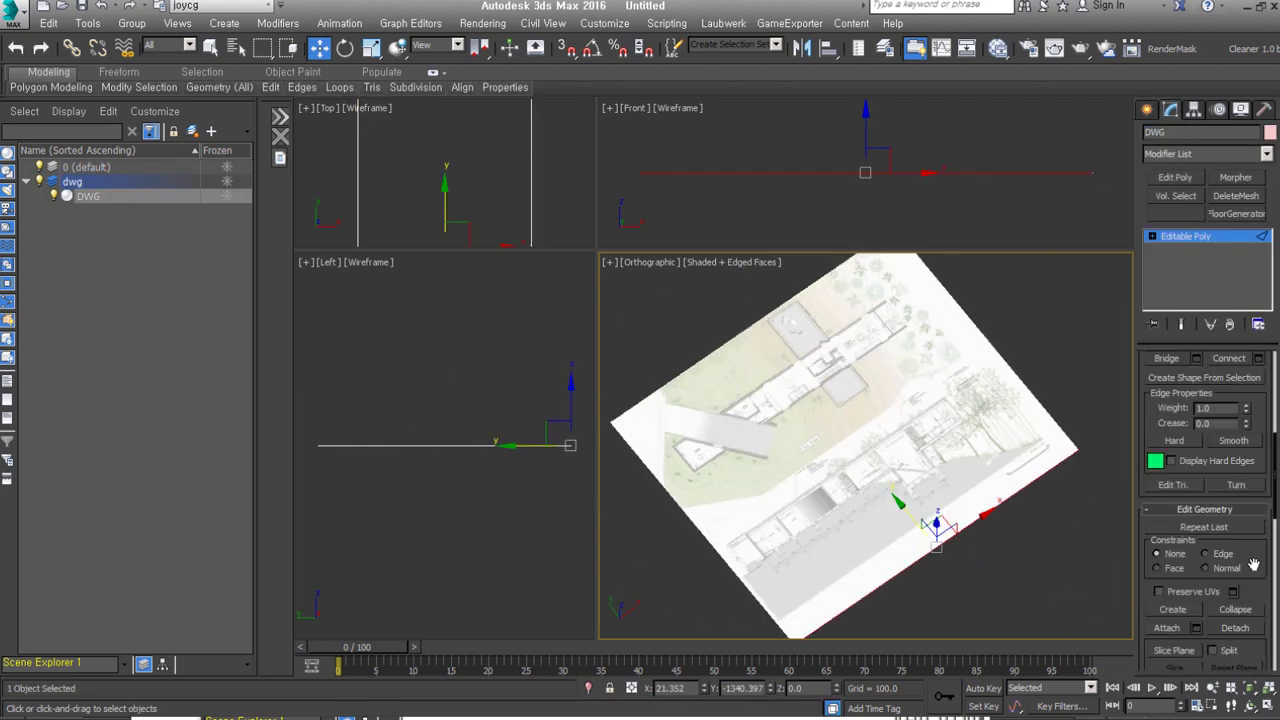
pyautogui.keyDown('alt'); pyautogui.moveTo(931, 511); pyautogui.dragTo(944, 581, button='middle'); pyautogui.keyUp('alt')
pyautogui.press('2')
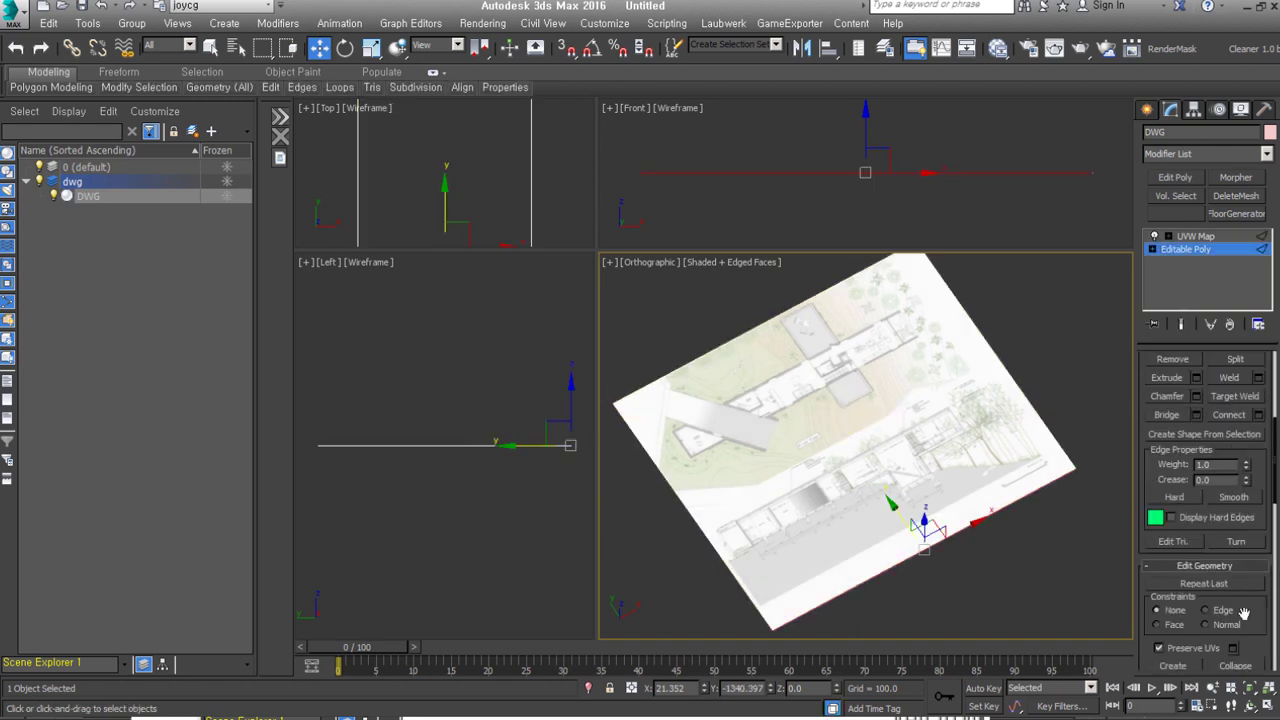
# Step: Clone the plane rotated 90° upright as DWG1, then view it from the front
pyautogui.rightClick(908, 440)
pyautogui.click(933, 465)
pyautogui.keyDown('shift'); pyautogui.moveTo(950, 490); pyautogui.dragTo(555, 313); pyautogui.keyUp('shift')
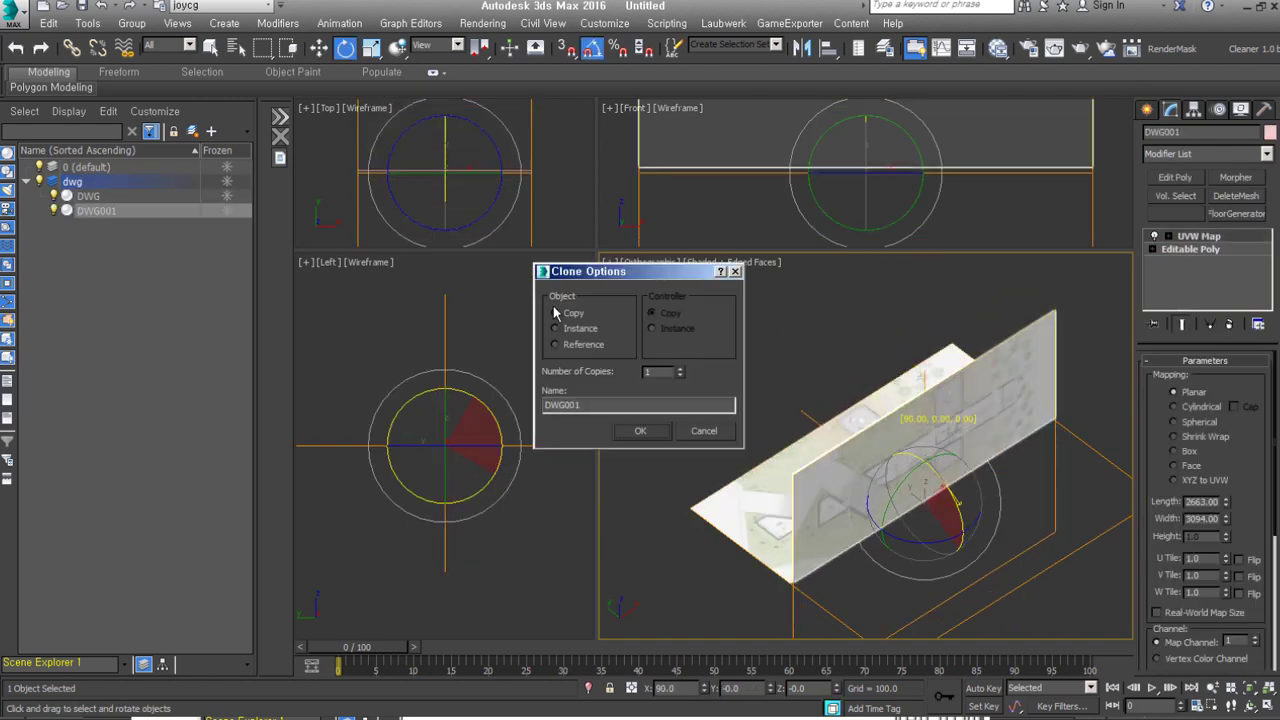
pyautogui.click(640, 431)
pyautogui.press('w')
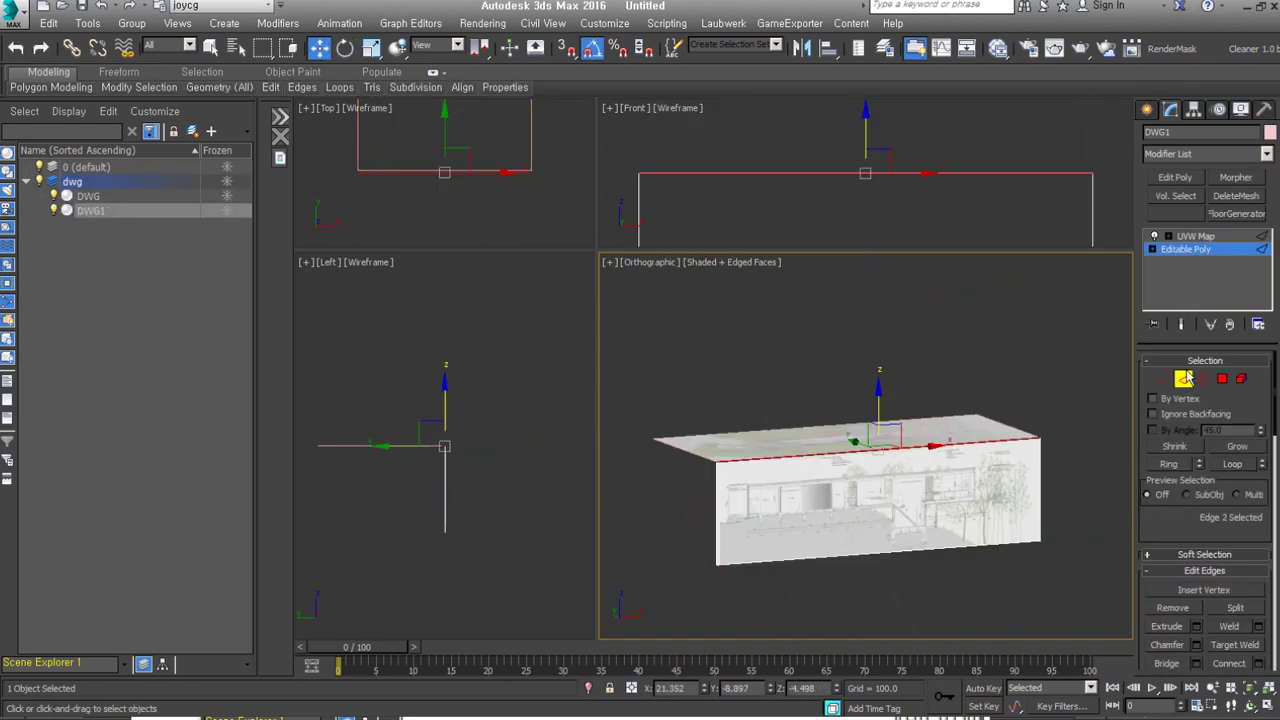
pyautogui.hotkey('ctrl', 'z')
pyautogui.hotkey('ctrl', 'z')
pyautogui.scroll(5, 900, 450)
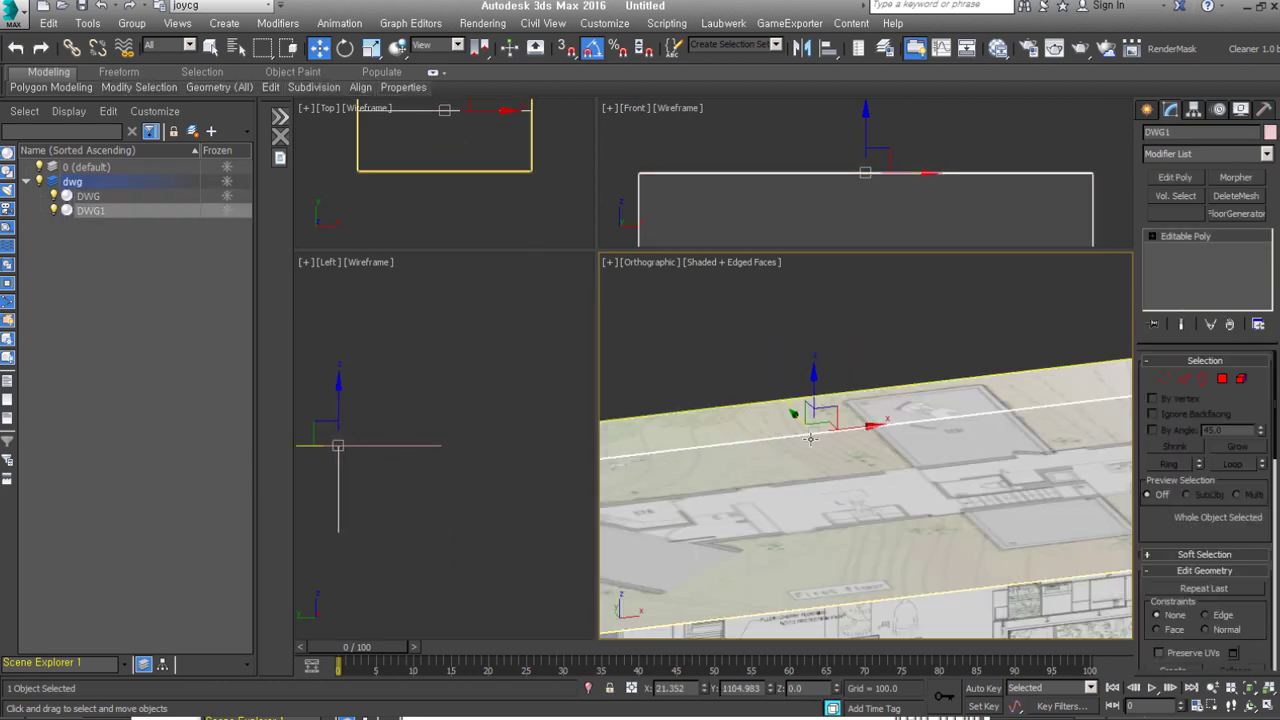
pyautogui.scroll(5, 916, 396)
pyautogui.keyDown('alt'); pyautogui.moveTo(916, 396); pyautogui.dragTo(883, 451, button='middle'); pyautogui.keyUp('alt')
pyautogui.scroll(-5, 971, 514)
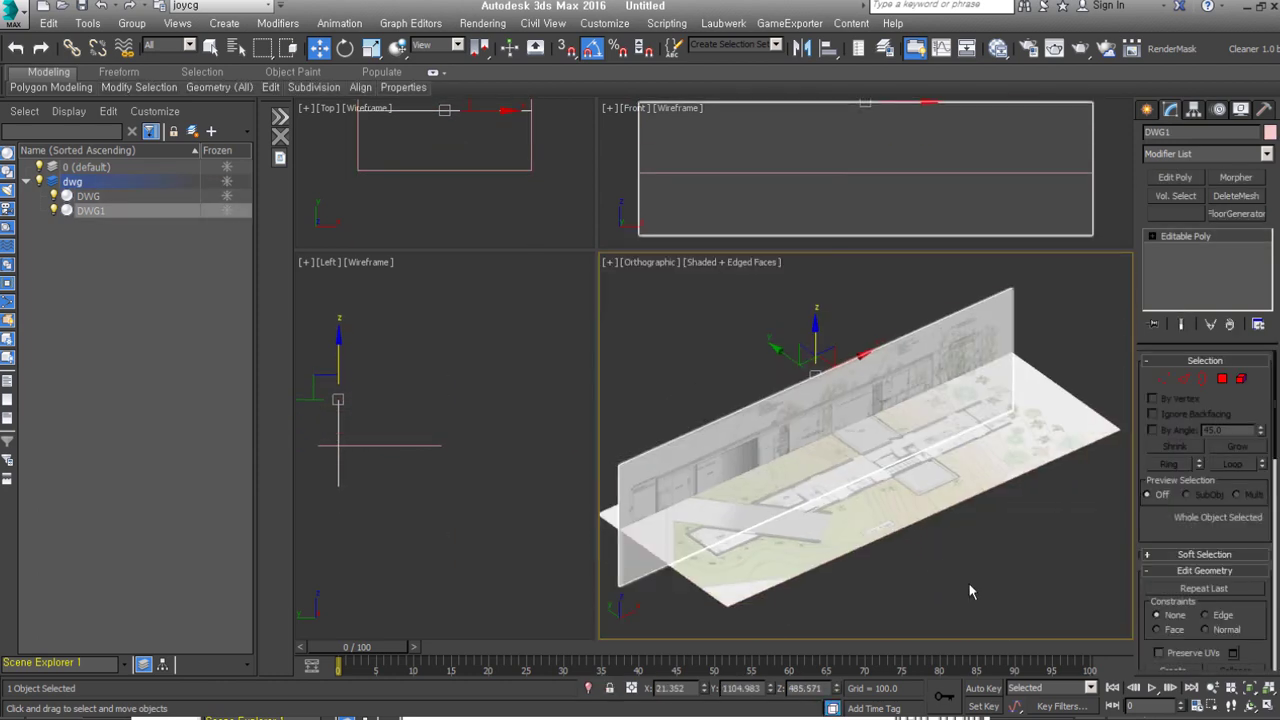
pyautogui.press('f')
pyautogui.scroll(5, 914, 446)
pyautogui.click(1147, 109)
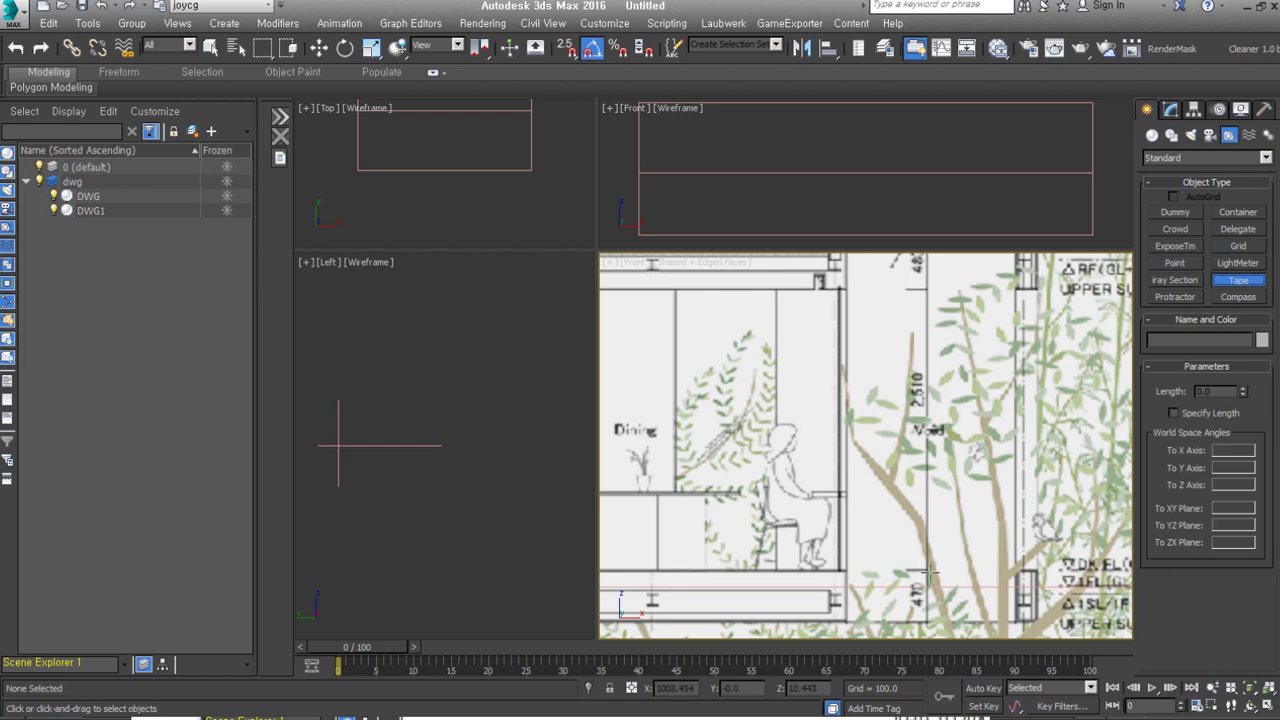
# Step: Work out the scale against the 2510 dimension and rescale the scene's world units
pyautogui.click(18, 712)
pyautogui.click(80, 400)
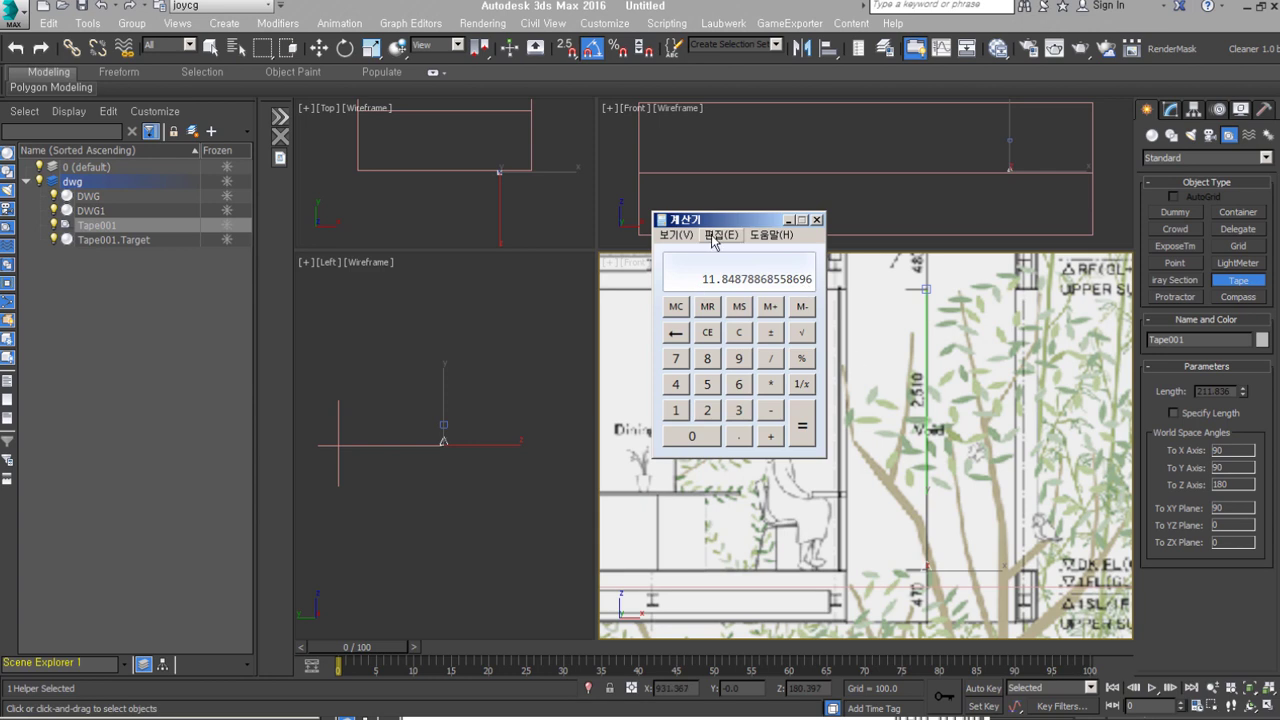
pyautogui.click(789, 220)
pyautogui.click(1264, 109)
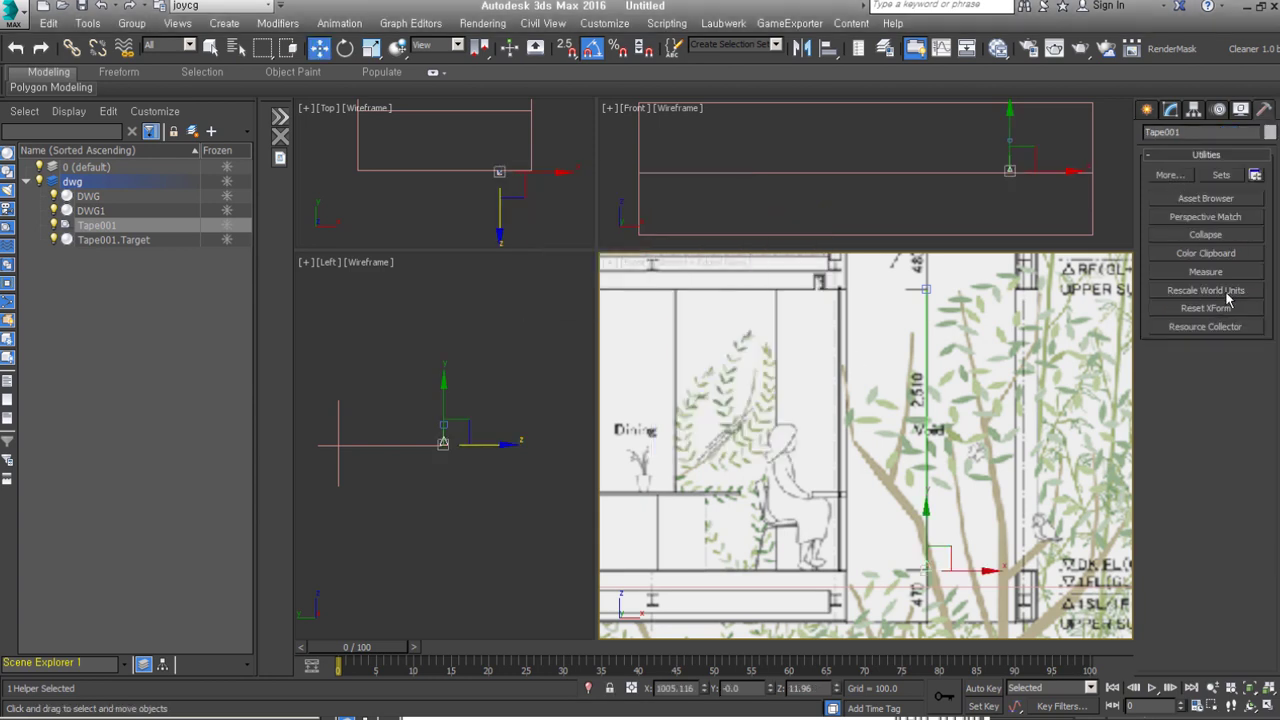
pyautogui.click(1228, 291)
pyautogui.click(1201, 395)
pyautogui.click(597, 398)
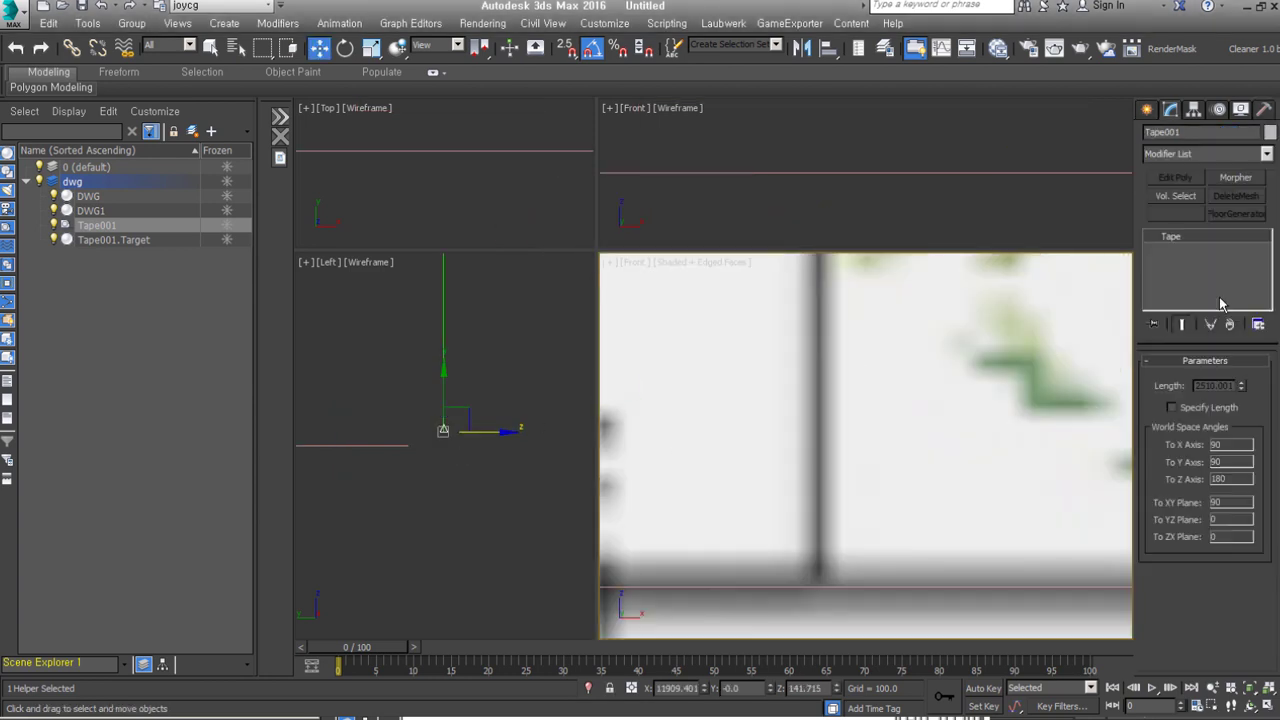
# Step: Delete the measuring tape and its target, and save the scene as 0_dwg01.max
pyautogui.scroll(-5, 1017, 516)
pyautogui.press('Delete')
pyautogui.hotkey('ctrl', 's')
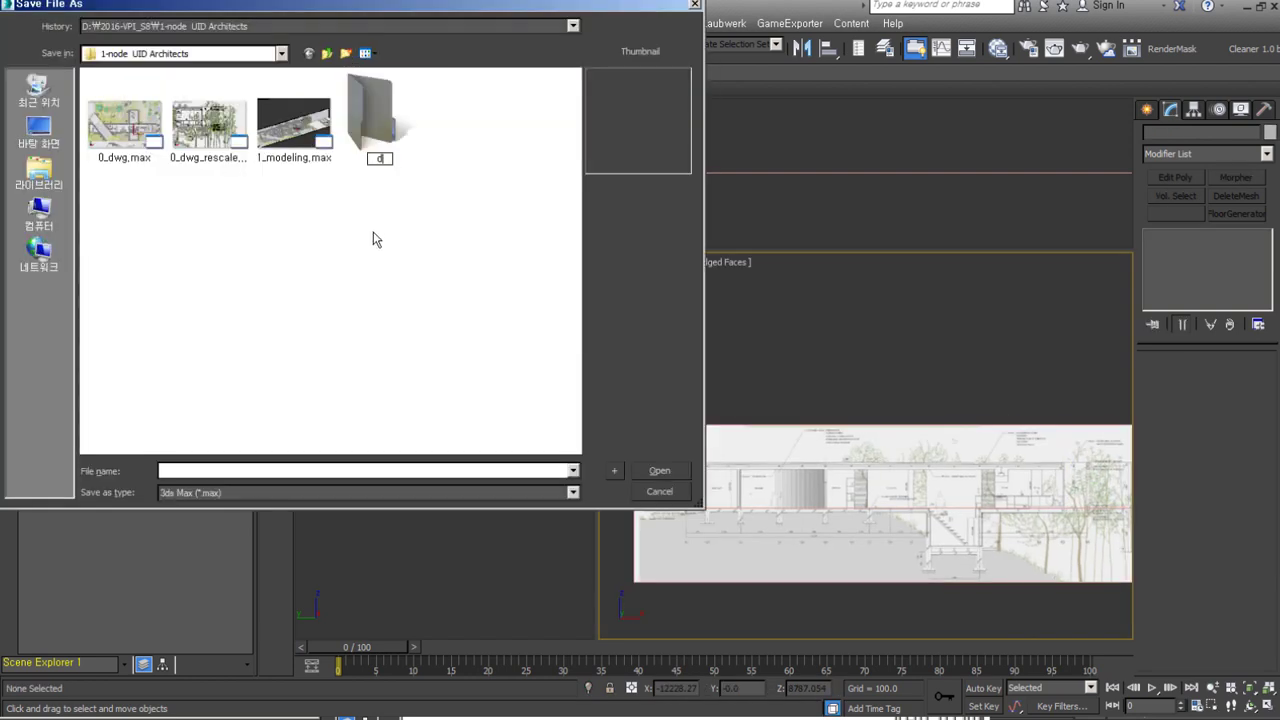
pyautogui.write('0_dwg01')
pyautogui.press('Return')
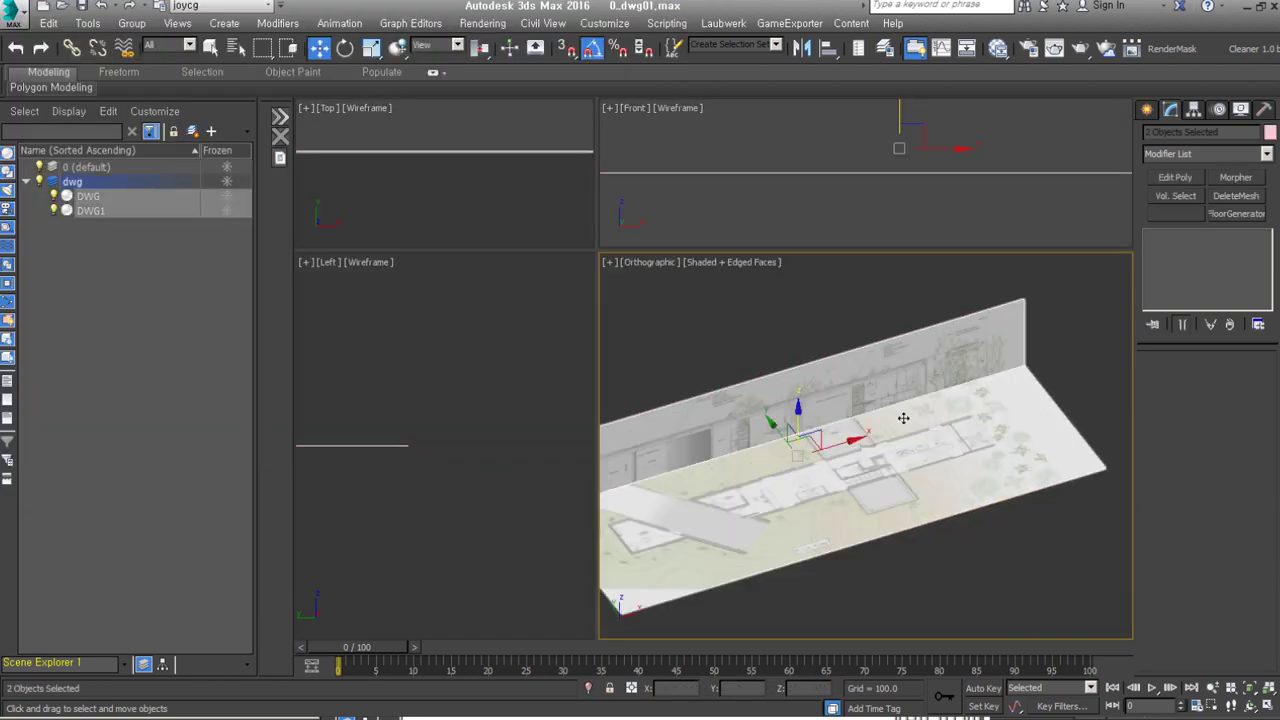
# Step: Draw a plane over the kitchen area of the plan in Top view
pyautogui.press('t')
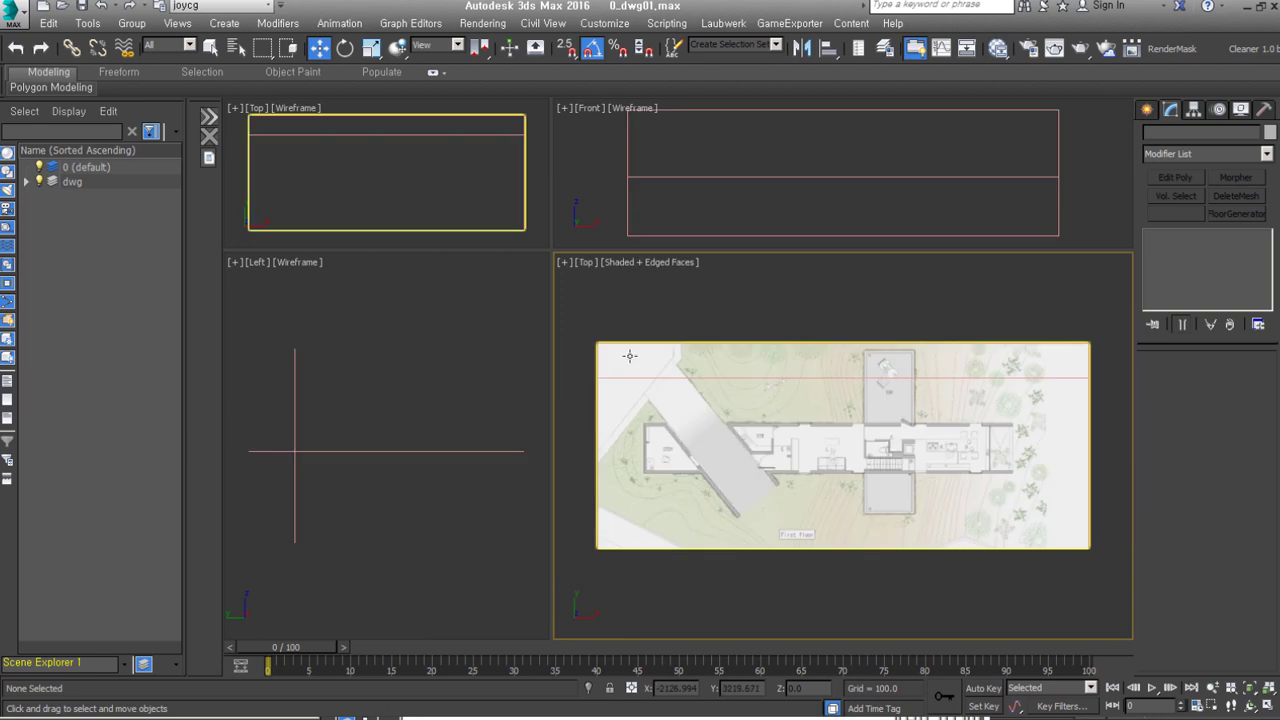
pyautogui.scroll(5, 742, 434)
pyautogui.scroll(3, 1000, 500)
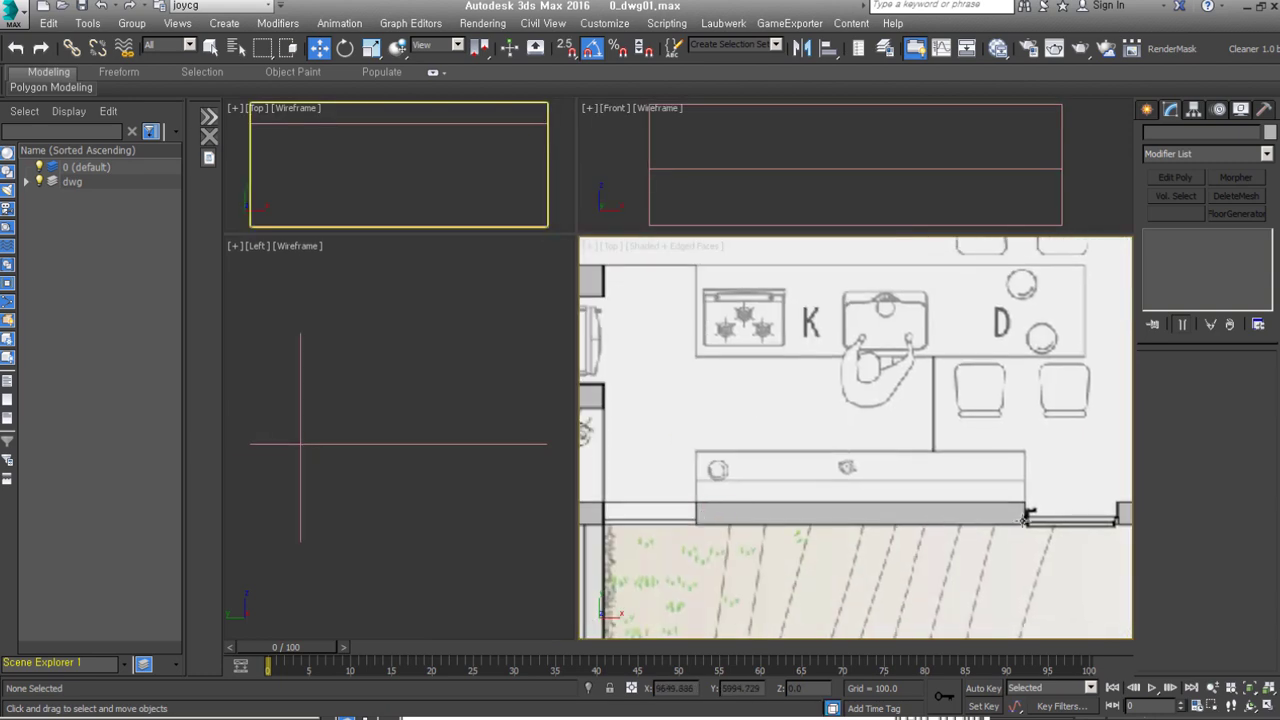
pyautogui.scroll(-2, 695, 517)
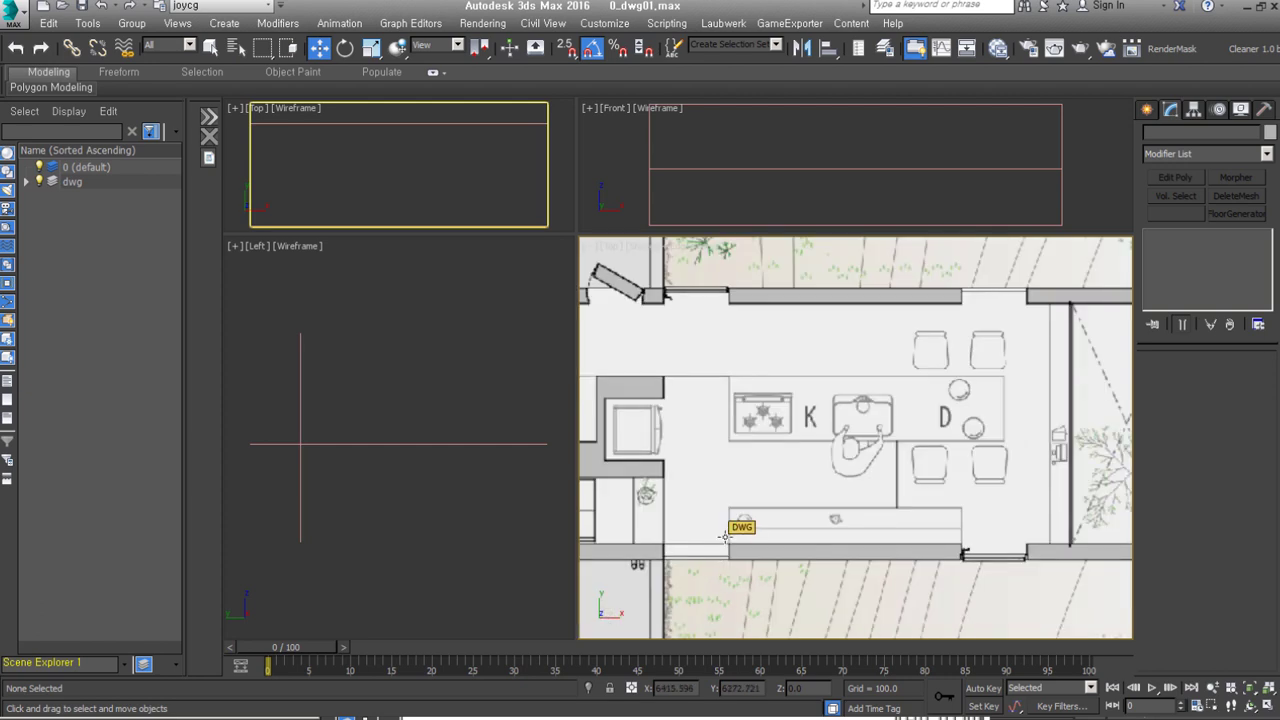
pyautogui.click(1147, 109)
pyautogui.click(1238, 280)
pyautogui.moveTo(713, 272); pyautogui.dragTo(745, 272, button='middle')
pyautogui.moveTo(745, 272); pyautogui.dragTo(810, 533)
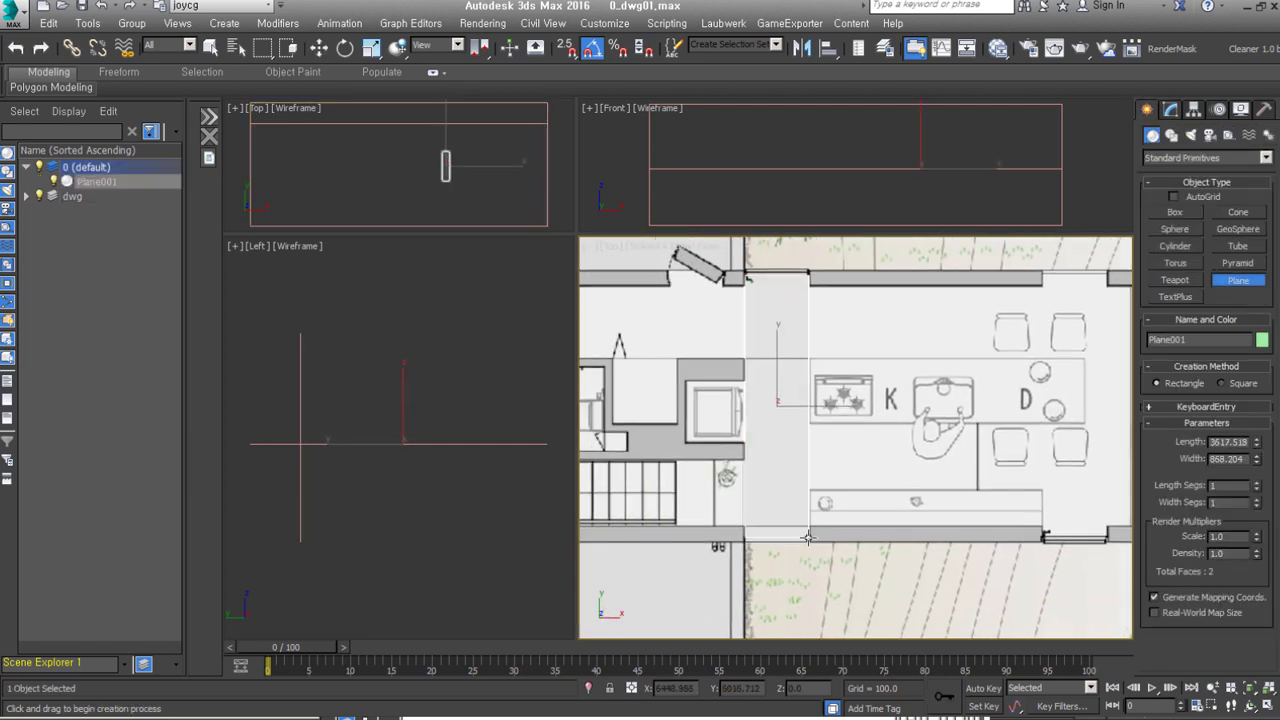
# Step: Convert the plane to Editable Poly and move its edges onto the wall lines
pyautogui.scroll(5, 808, 537)
pyautogui.click(800, 508)
pyautogui.scroll(3, 834, 428)
pyautogui.moveTo(834, 428); pyautogui.dragTo(820, 340, button='middle')
pyautogui.scroll(-3, 851, 413)
pyautogui.scroll(-6, 851, 413)
pyautogui.scroll(2, 851, 440)
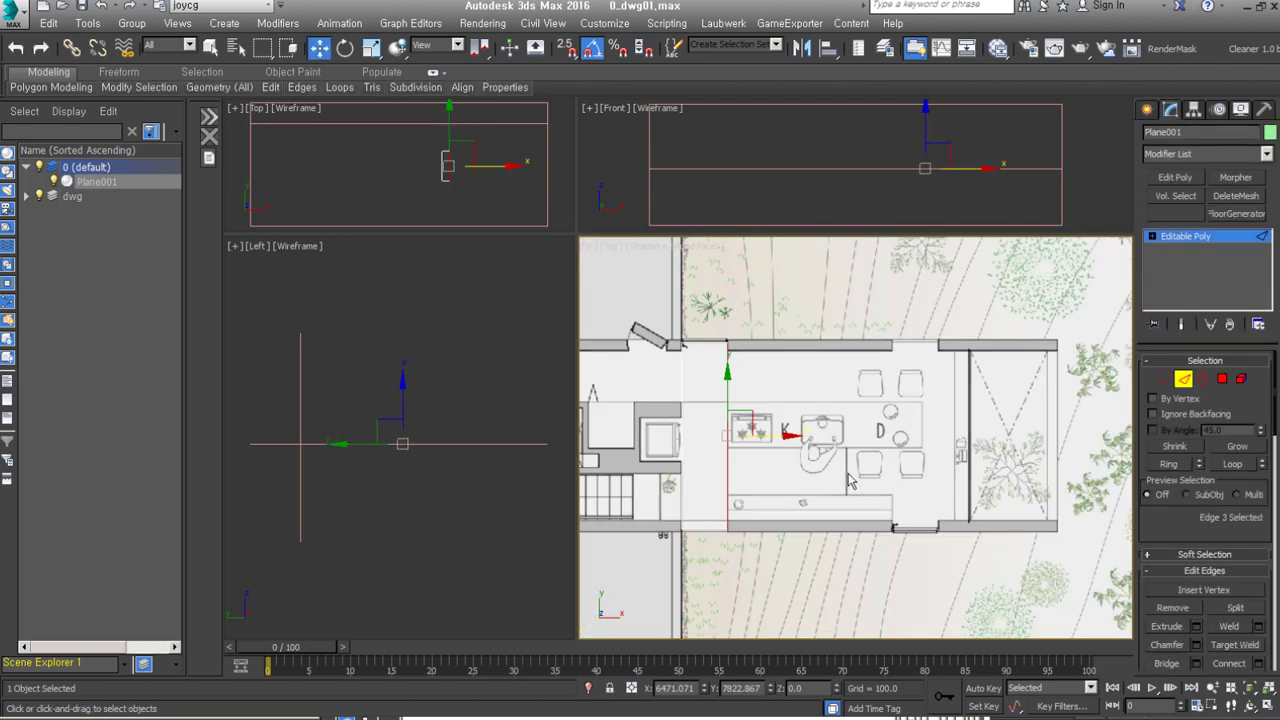
pyautogui.scroll(2, 851, 460)
pyautogui.scroll(1, 851, 475)
pyautogui.moveTo(1000, 476); pyautogui.dragTo(634, 470, button='middle')
pyautogui.click(785, 464)
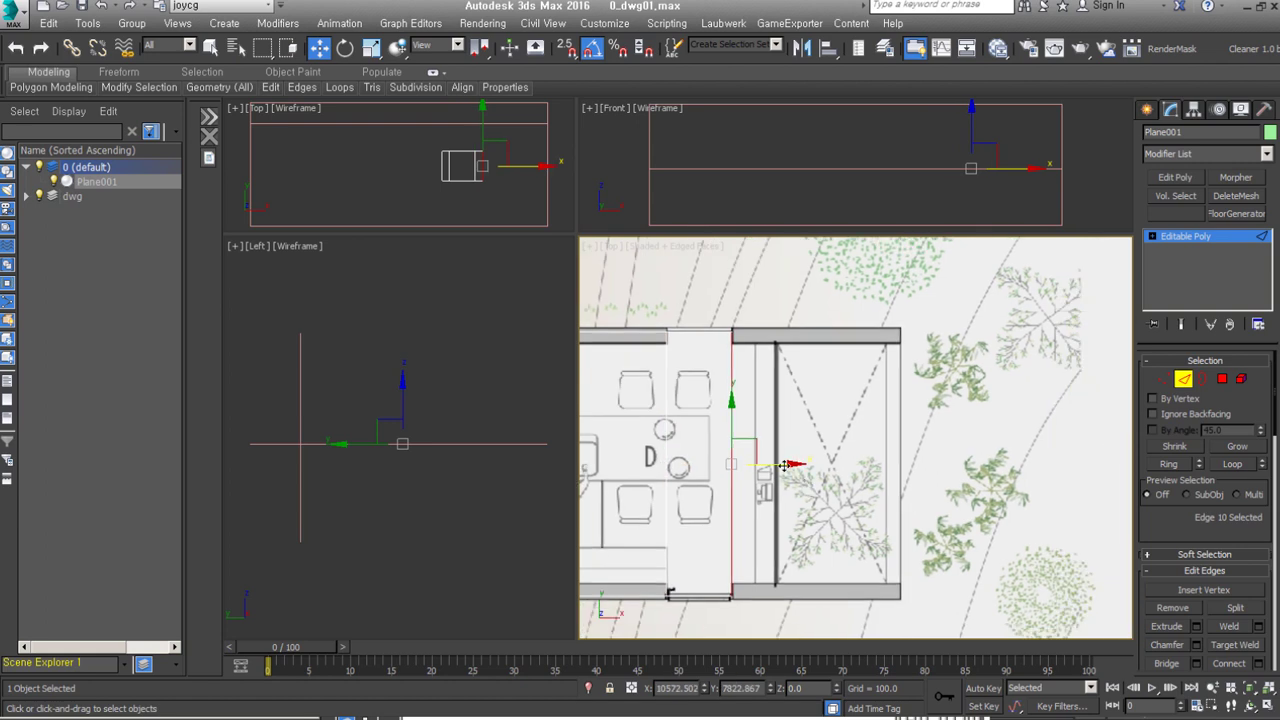
pyautogui.scroll(-2, 828, 460)
pyautogui.click(789, 458)
pyautogui.moveTo(789, 458); pyautogui.dragTo(1029, 458, button='middle')
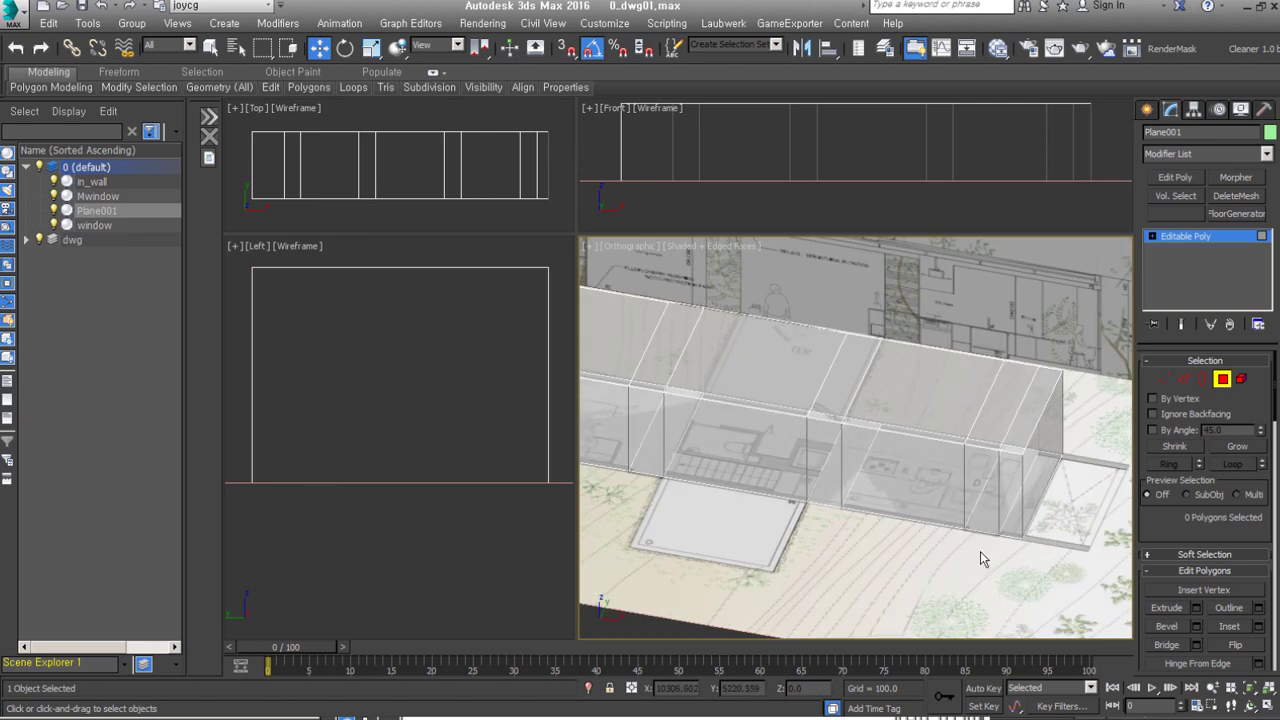
# Step: Name the new layer 'wall' and test a 150 inward shell thickness on the walls
pyautogui.hotkey('ctrl', 'a')
pyautogui.keyDown('alt'); pyautogui.moveTo(754, 362); pyautogui.dragTo(789, 465, button='middle'); pyautogui.keyUp('alt')
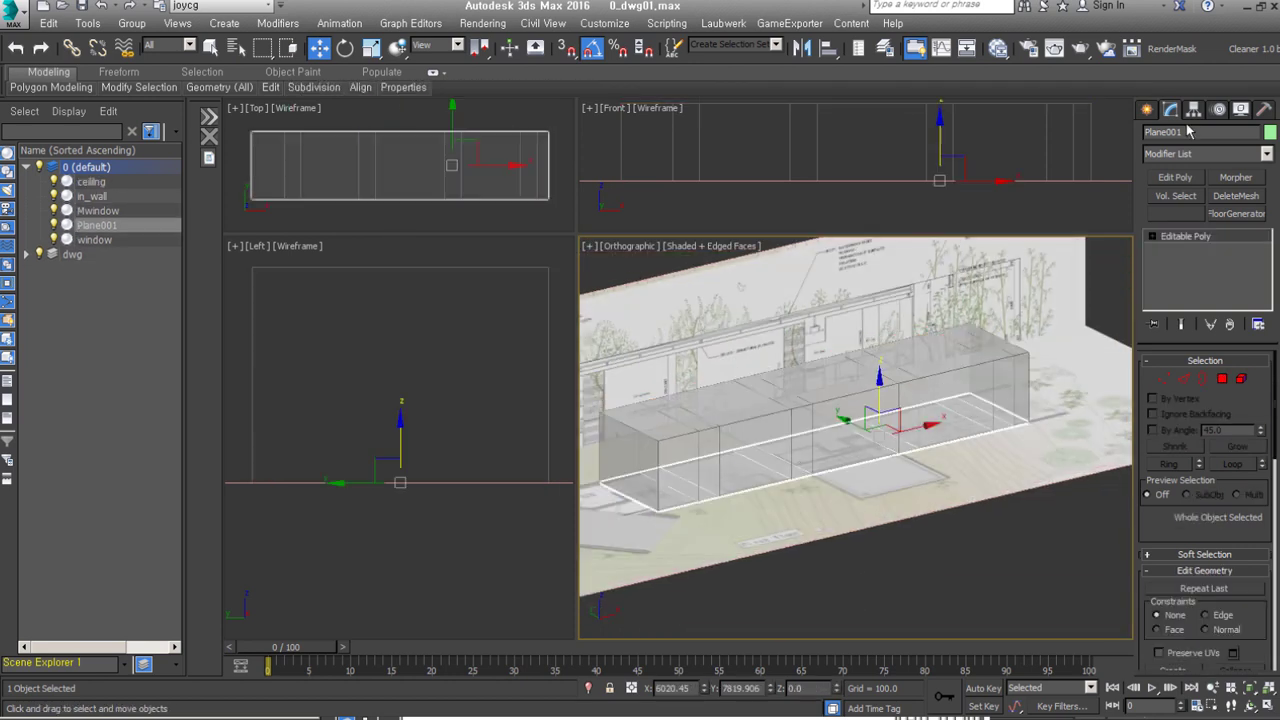
pyautogui.rightClick(80, 197)
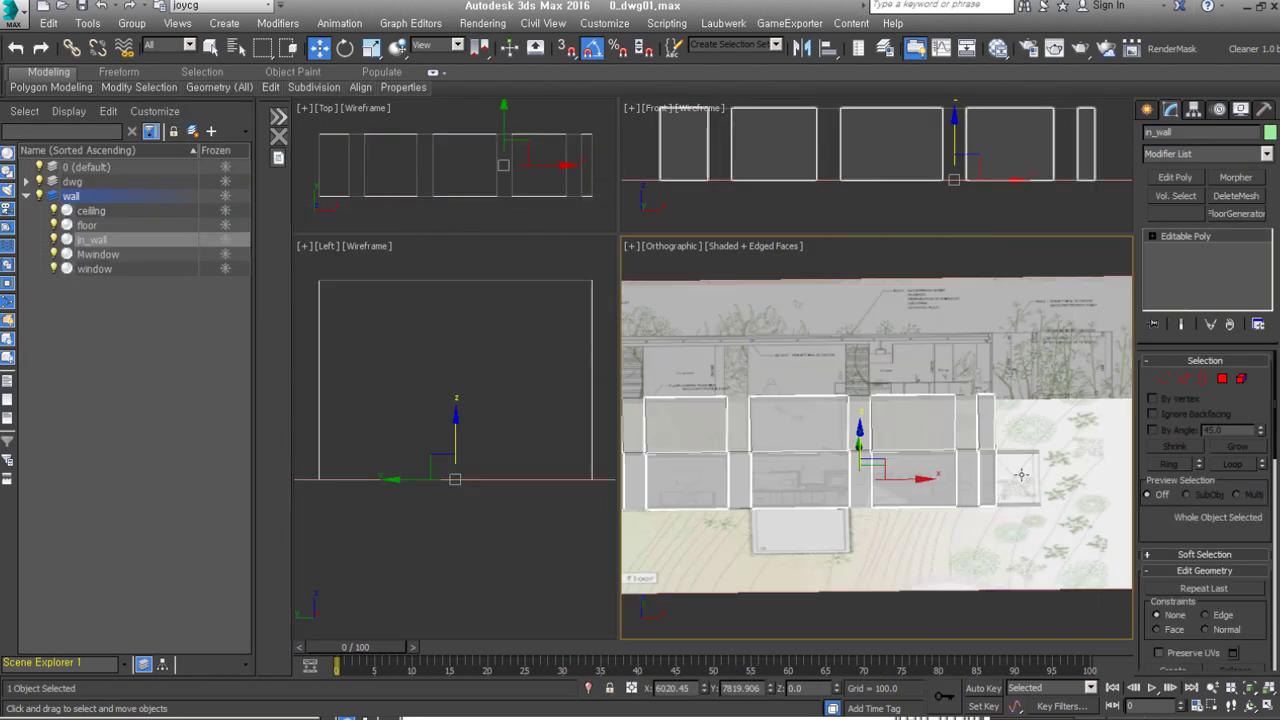
pyautogui.moveTo(1259, 384); pyautogui.dragTo(1259, 350)
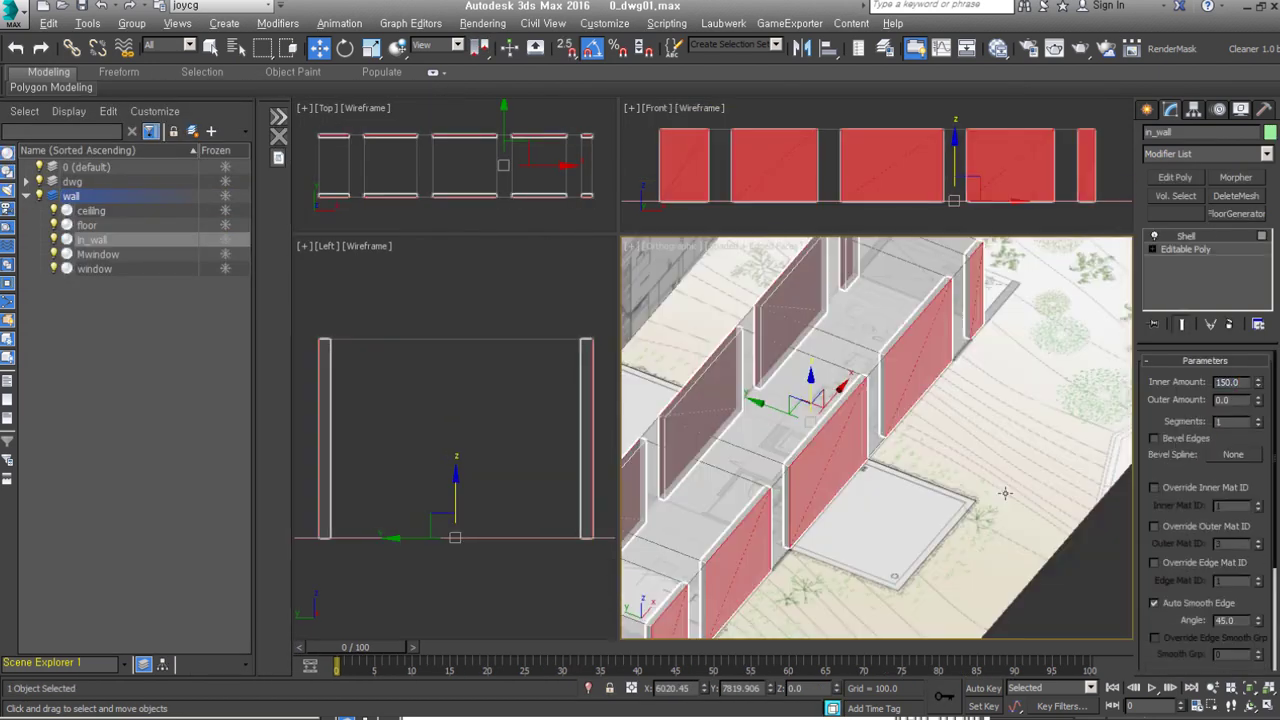
pyautogui.keyDown('alt'); pyautogui.moveTo(880, 440); pyautogui.dragTo(970, 515, button='middle'); pyautogui.keyUp('alt')
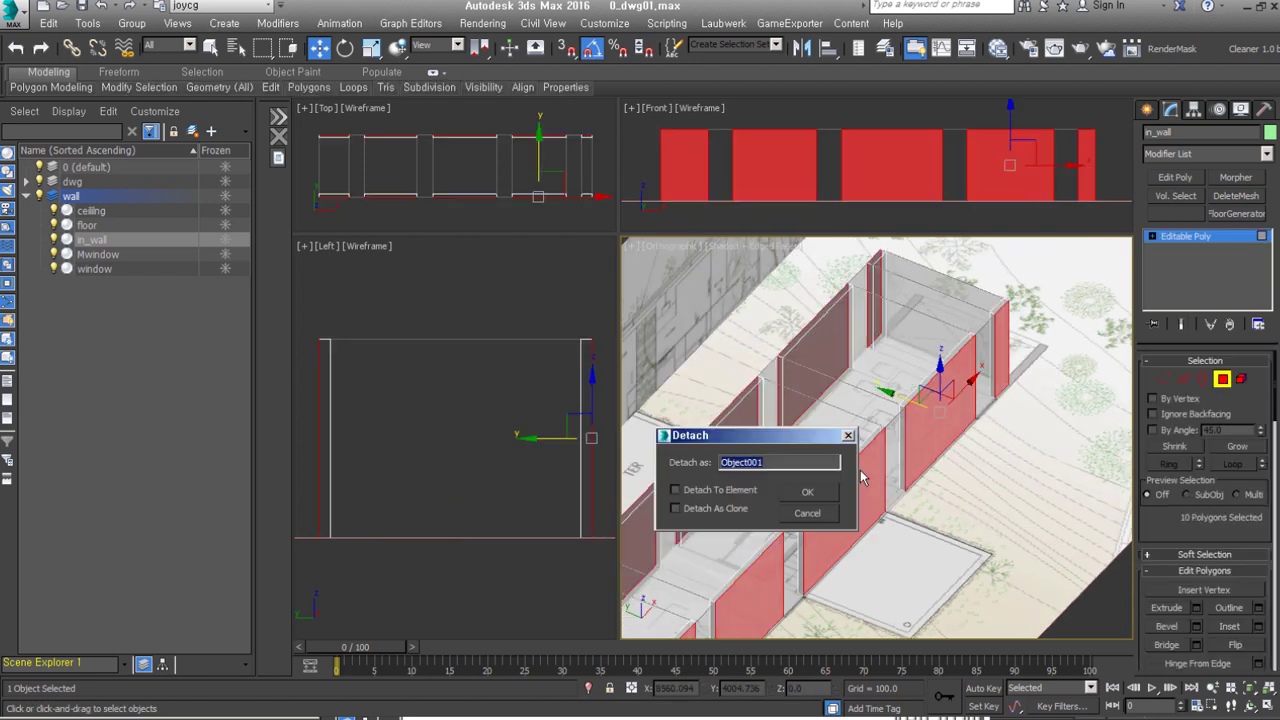
# Step: Detach the selected faces as out_wall, then select all faces of in_wall
pyautogui.write('out_wall')
pyautogui.press('Return')
pyautogui.moveTo(862, 479)
pyautogui.keyDown('alt'); pyautogui.mouseDown(button='middle')
pyautogui.moveTo(741, 484)
pyautogui.moveTo(900, 480)
pyautogui.mouseUp(button='middle'); pyautogui.keyUp('alt')
pyautogui.hotkey('ctrl', 'a')
pyautogui.scroll(3, 910, 485)
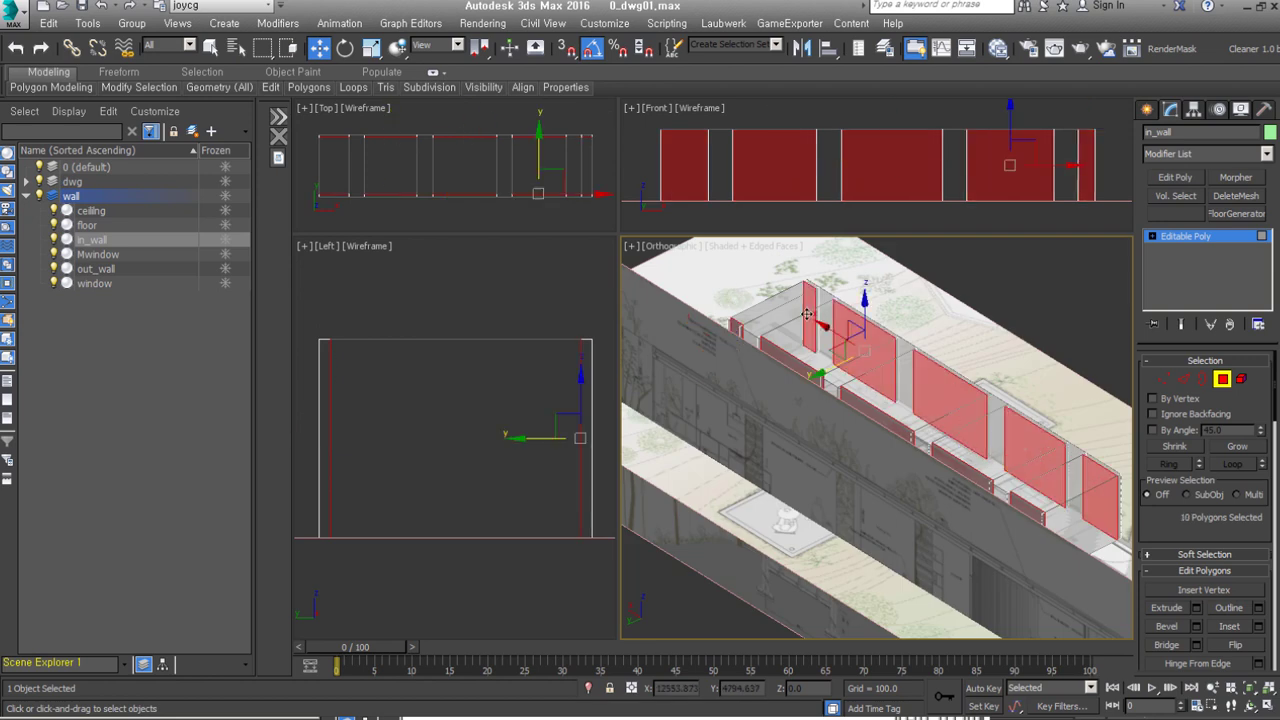
pyautogui.scroll(3, 920, 490)
pyautogui.scroll(-5, 859, 408)
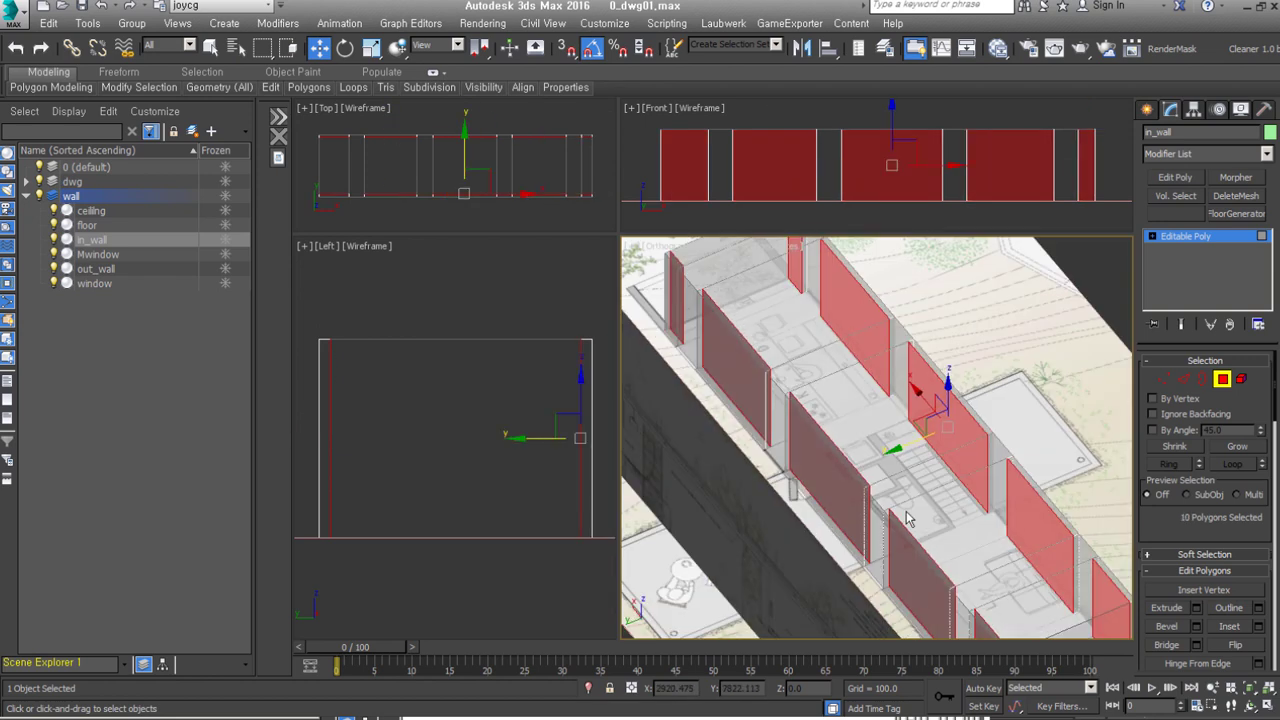
pyautogui.keyDown('alt'); pyautogui.moveTo(903, 487); pyautogui.dragTo(780, 490, button='middle'); pyautogui.keyUp('alt')
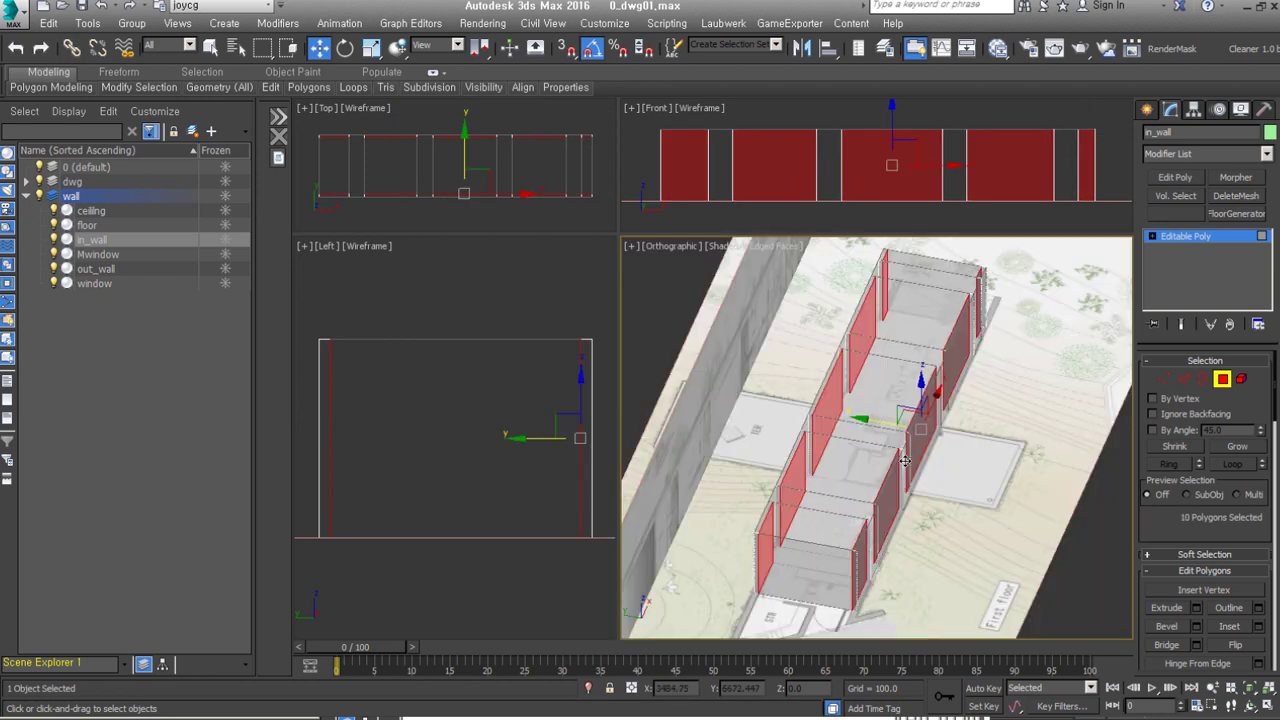
# Step: Ring-select the wall panel edges and connect them with horizontal seams
pyautogui.scroll(2, 840, 447)
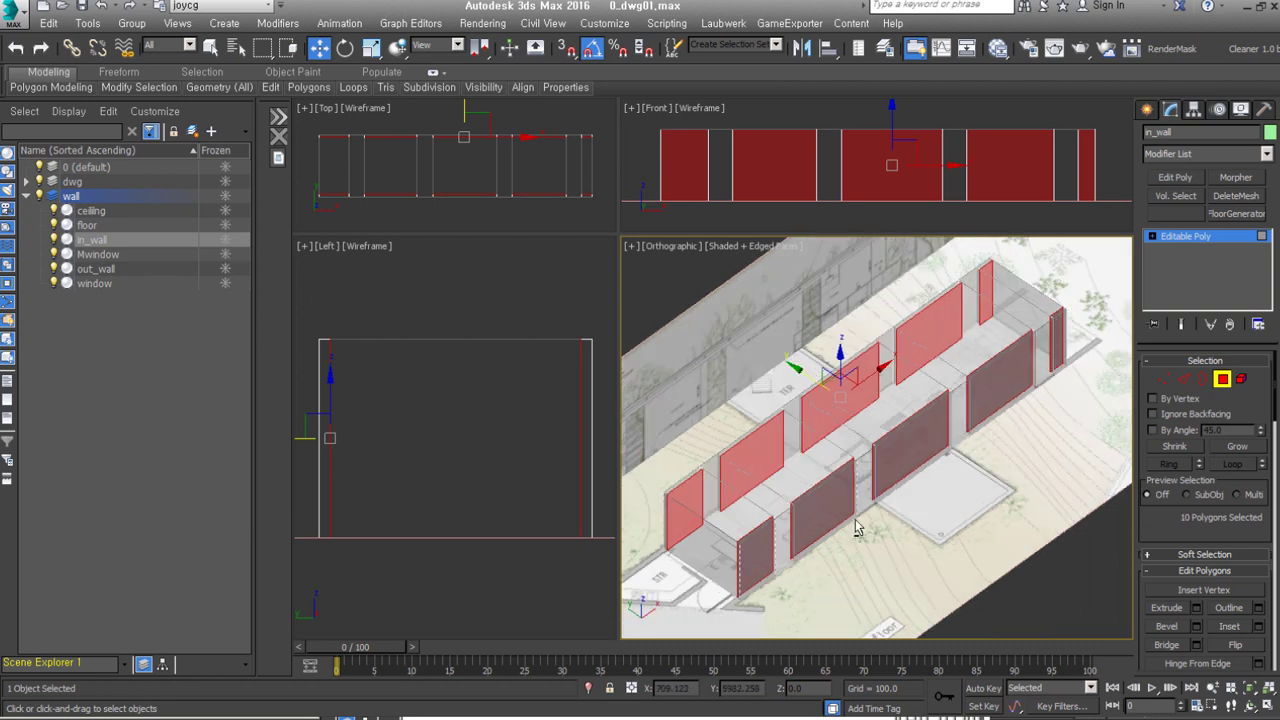
pyautogui.scroll(3, 840, 450)
pyautogui.click(836, 500)
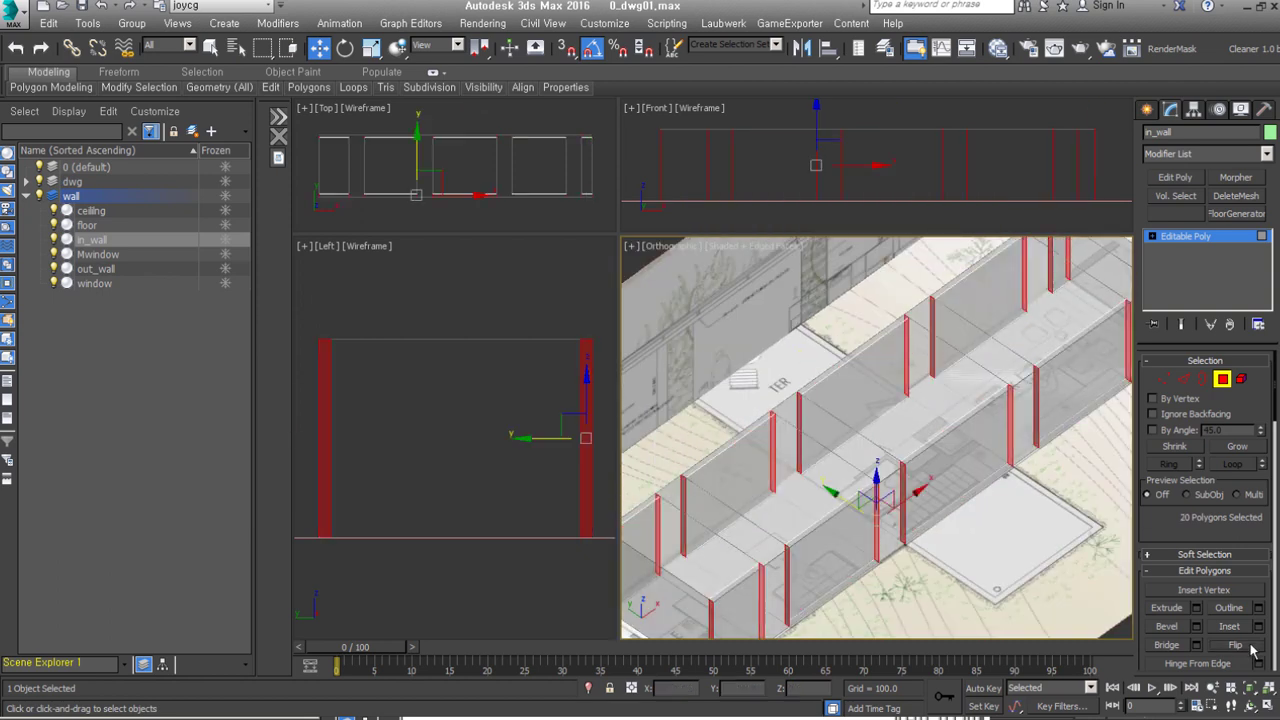
pyautogui.press('2')
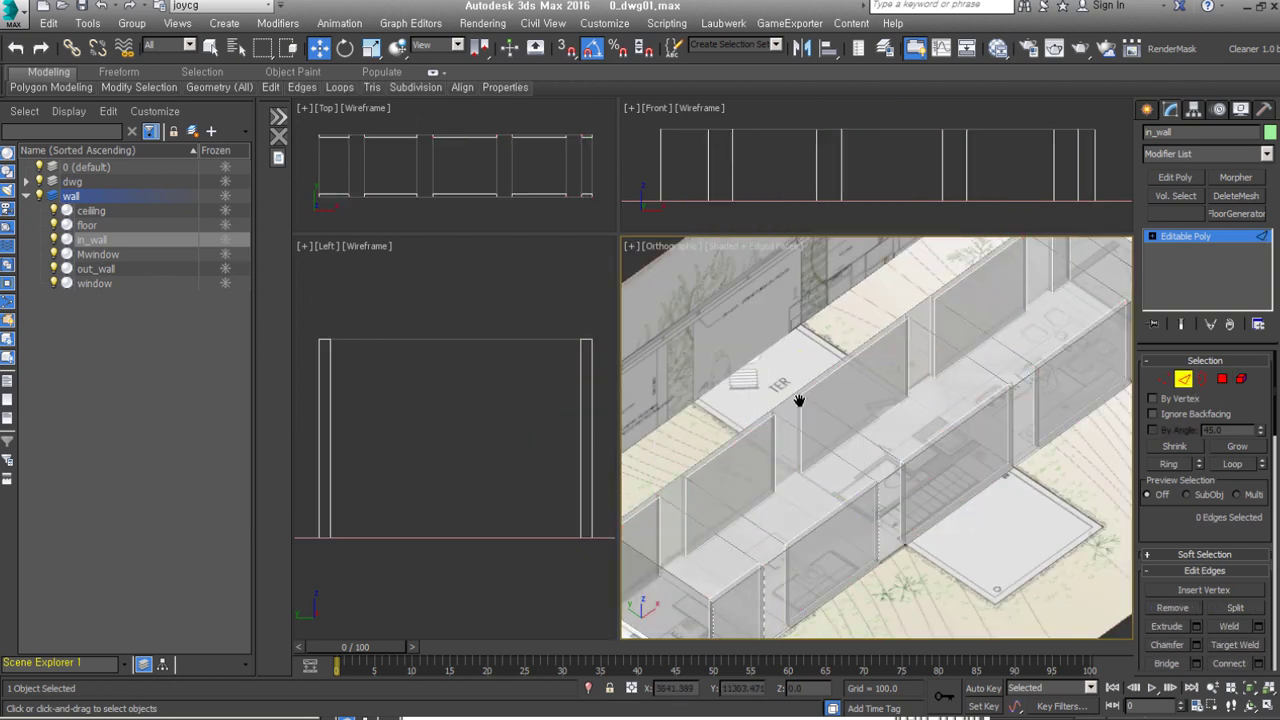
pyautogui.scroll(2, 799, 401)
pyautogui.moveTo(799, 401)
pyautogui.keyDown('alt'); pyautogui.mouseDown(button='middle')
pyautogui.moveTo(850, 430)
pyautogui.moveTo(1080, 441)
pyautogui.moveTo(795, 432)
pyautogui.mouseUp(button='middle'); pyautogui.keyUp('alt')
pyautogui.click(850, 430)
pyautogui.hotkey('alt', 'r')
pyautogui.hotkey('ctrl', 'shift', 'e')
pyautogui.click(885, 517)
pyautogui.keyDown('alt'); pyautogui.moveTo(885, 517); pyautogui.dragTo(1022, 538, button='middle'); pyautogui.keyUp('alt')
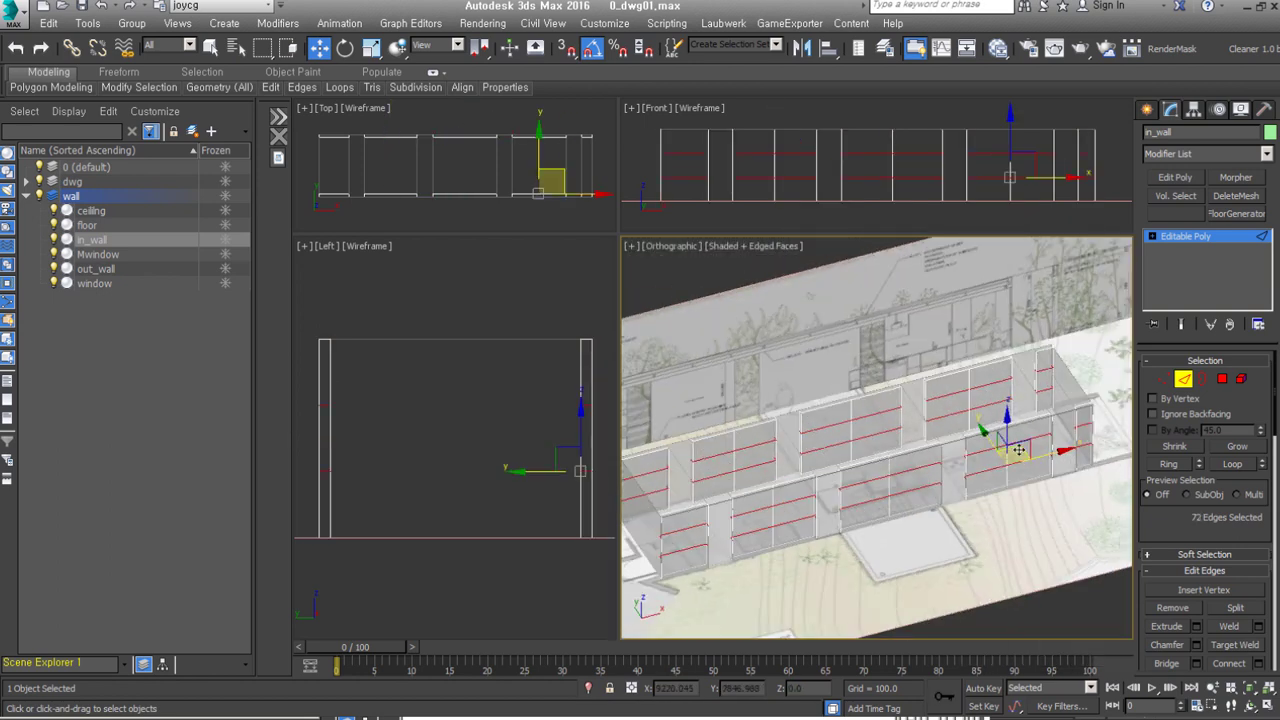
pyautogui.keyDown('alt'); pyautogui.moveTo(1018, 452); pyautogui.dragTo(991, 531, button='middle'); pyautogui.keyUp('alt')
pyautogui.scroll(5, 857, 437)
# Step: Chamfer the new seam edges by 1.5
pyautogui.hotkey('ctrl', 'shift', 'c')
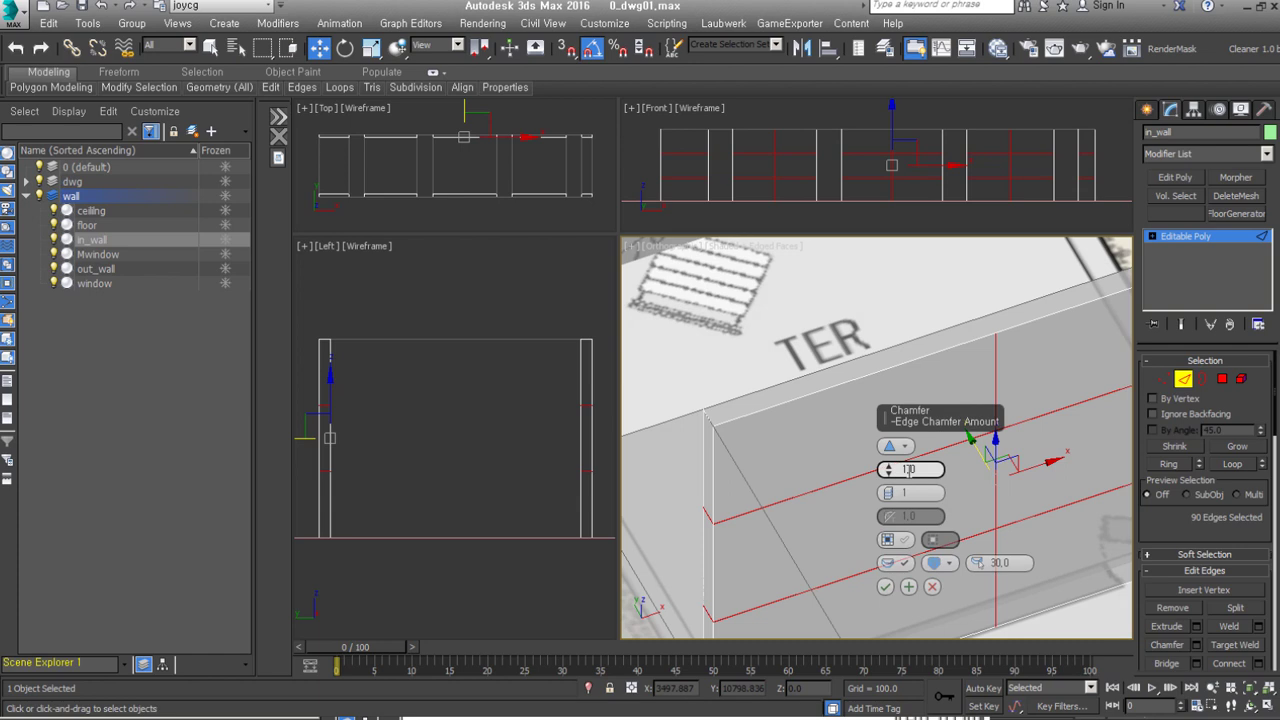
pyautogui.scroll(3, 1021, 518)
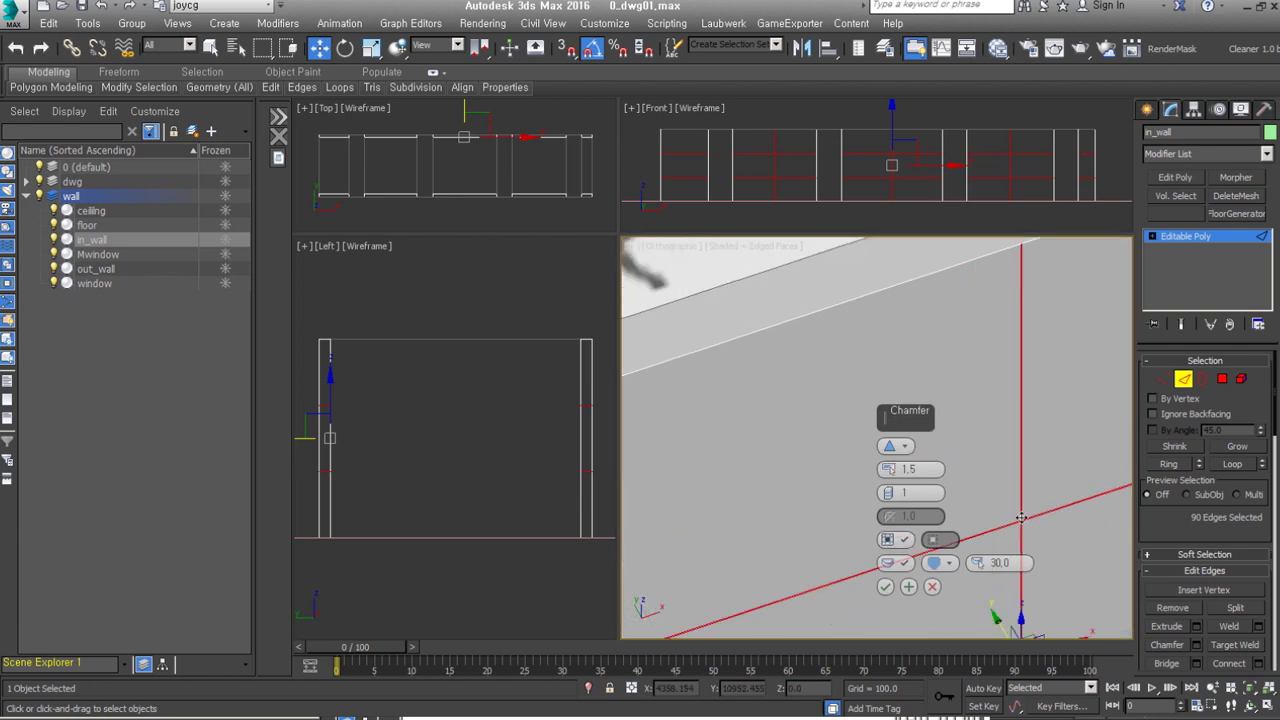
pyautogui.scroll(-5, 1020, 520)
pyautogui.moveTo(977, 374); pyautogui.dragTo(860, 440, button='middle')
pyautogui.press('4')
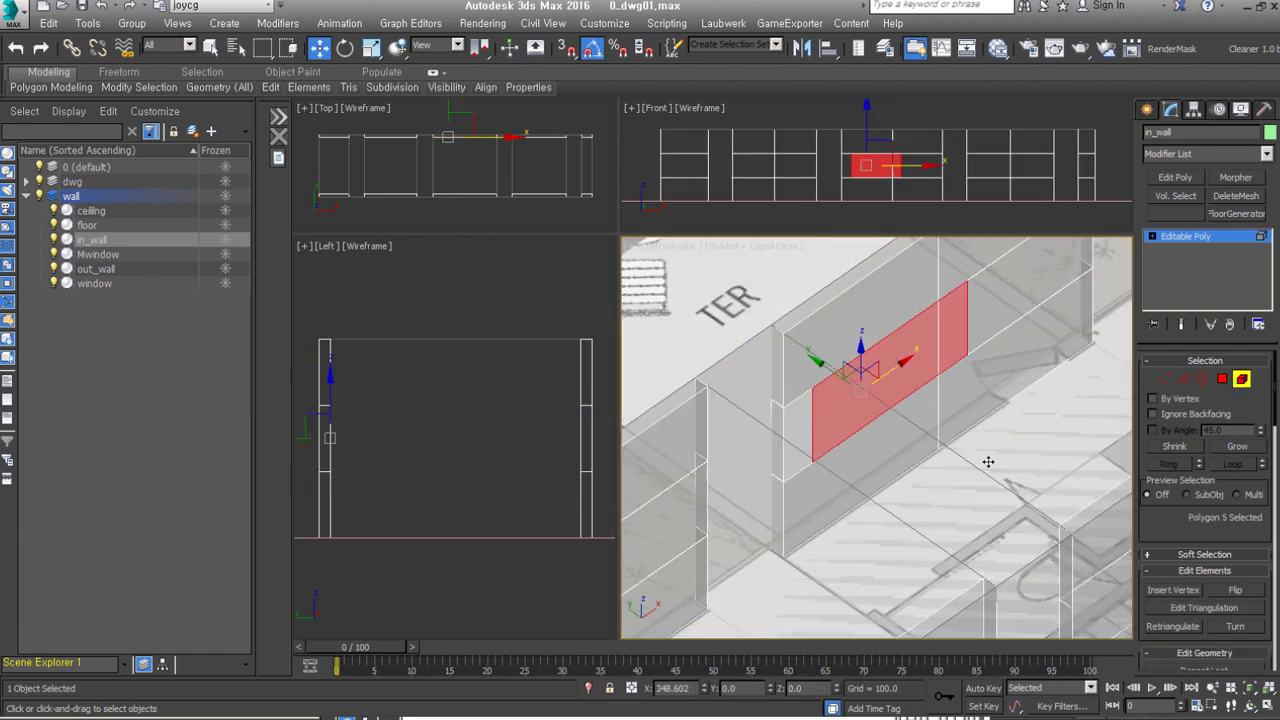
pyautogui.press('4')
pyautogui.scroll(5, 892, 447)
# Step: Add a Shell modifier with a small Outer Amount to in_wall
pyautogui.hotkey('ctrl', 'shift', 's')
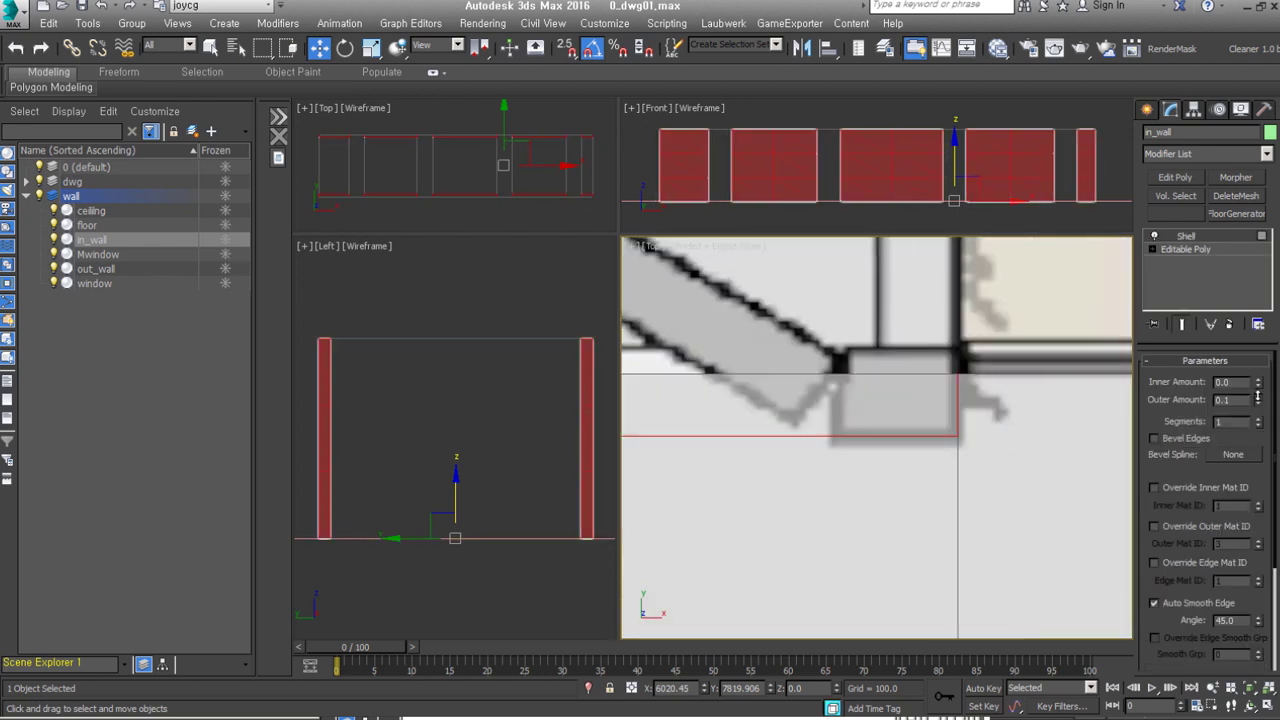
pyautogui.scroll(2, 880, 437)
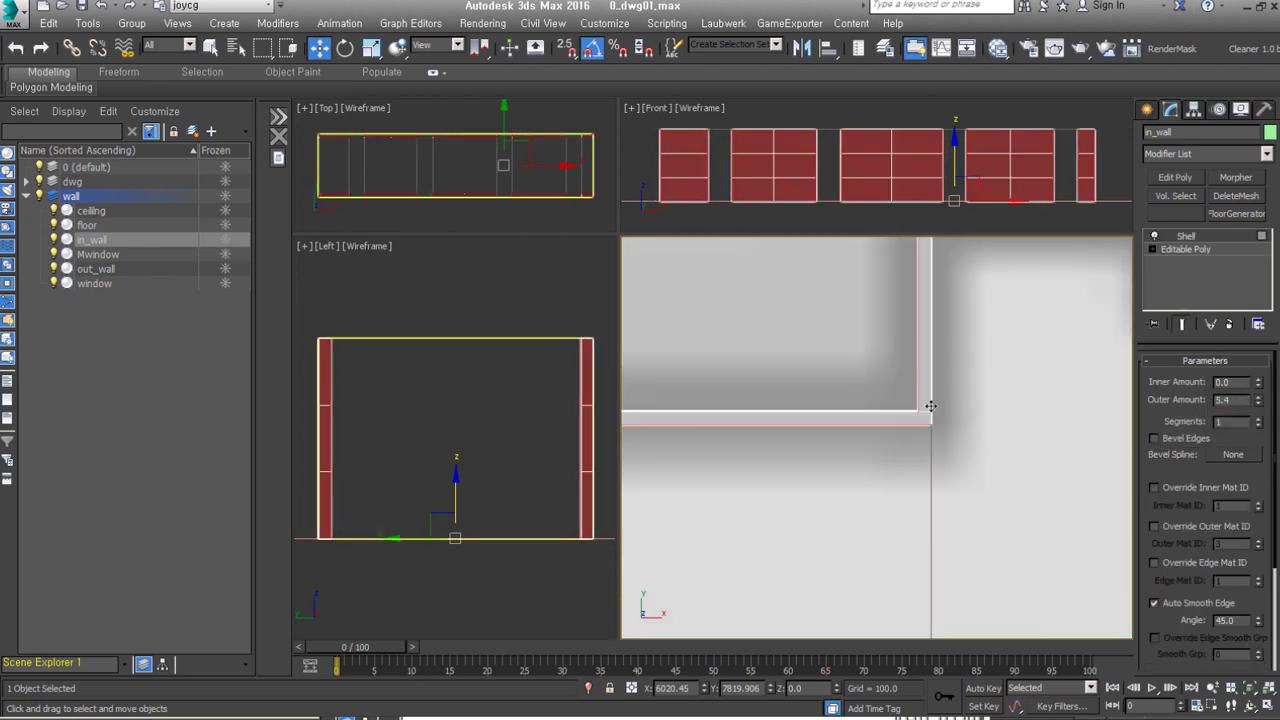
pyautogui.scroll(-3, 923, 506)
pyautogui.scroll(-3, 880, 470)
pyautogui.scroll(-3, 838, 433)
pyautogui.moveTo(838, 433)
pyautogui.keyDown('alt'); pyautogui.mouseDown(button='middle')
pyautogui.moveTo(915, 345)
pyautogui.moveTo(1006, 482)
pyautogui.mouseUp(button='middle'); pyautogui.keyUp('alt')
# Step: Check the kitchen reference photo in the references folder
pyautogui.hotkey('alt', 'Tab')
pyautogui.doubleClick(171, 269)
pyautogui.doubleClick(236, 505)
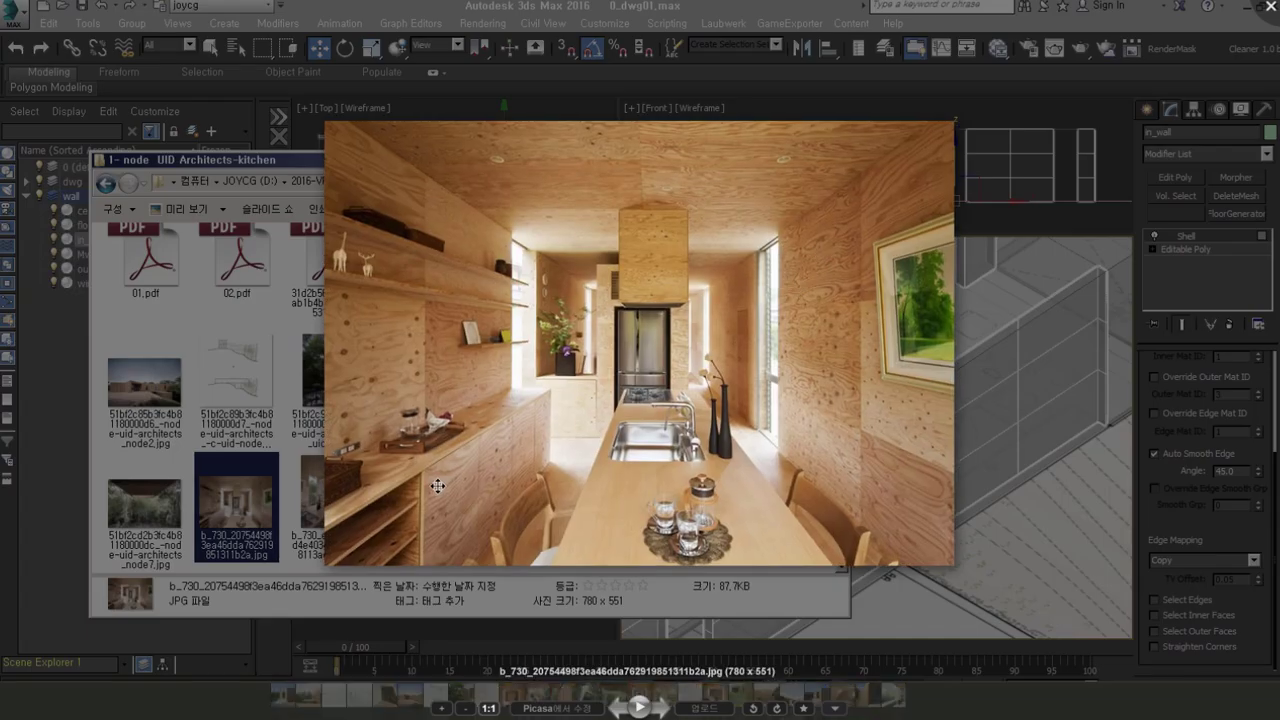
pyautogui.press('Escape')
pyautogui.hotkey('alt', 'Tab')
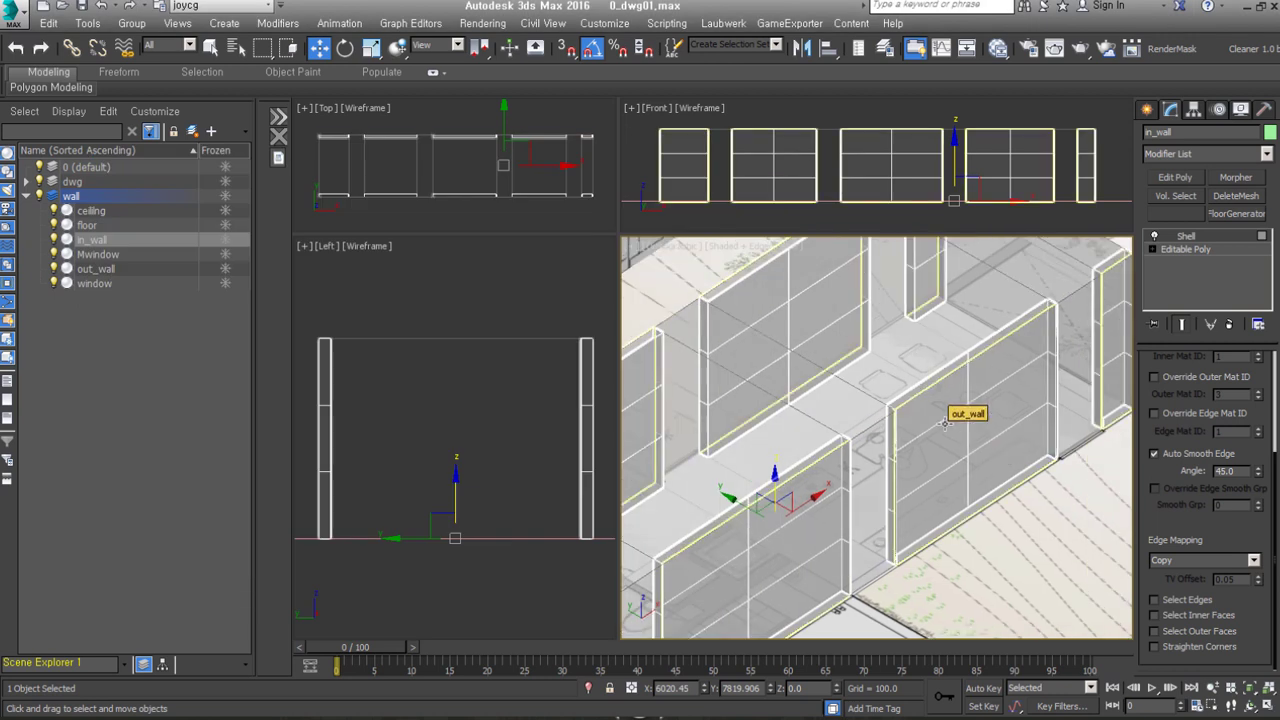
# Step: Isolate in_wall and undo its shell
pyautogui.hotkey('alt', 'q')
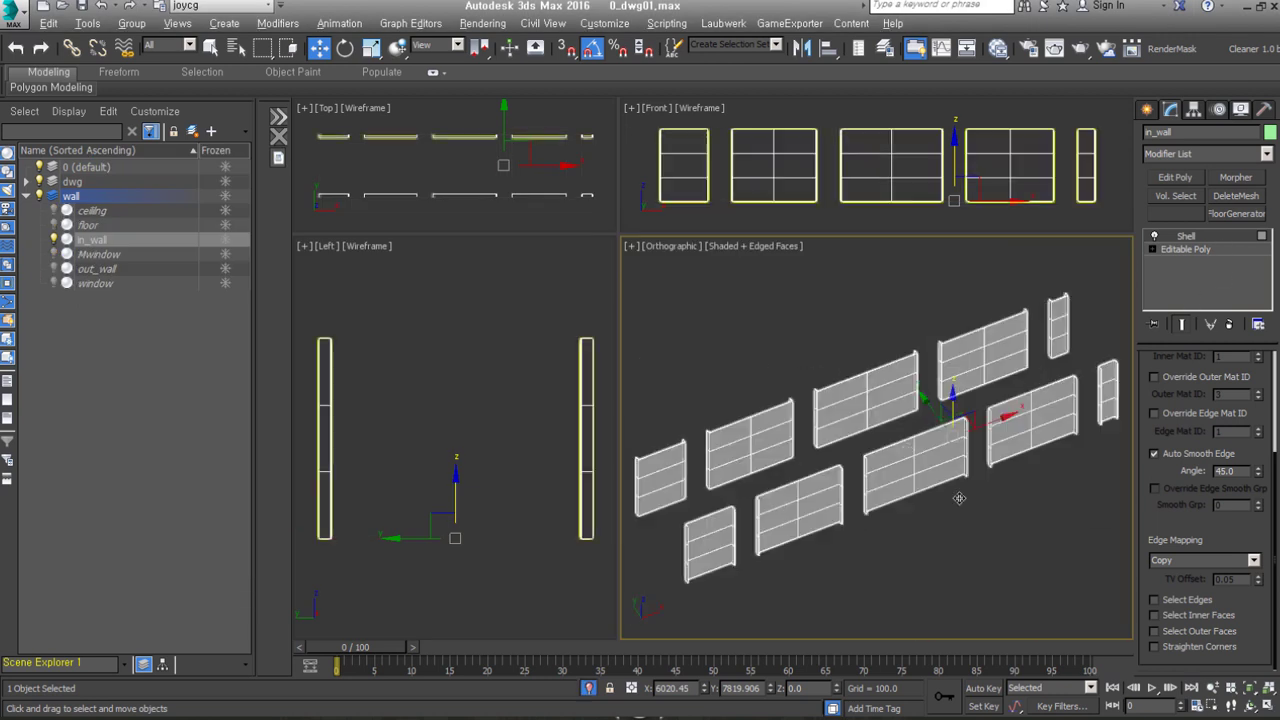
pyautogui.hotkey('ctrl', 'z')
pyautogui.scroll(3, 952, 415)
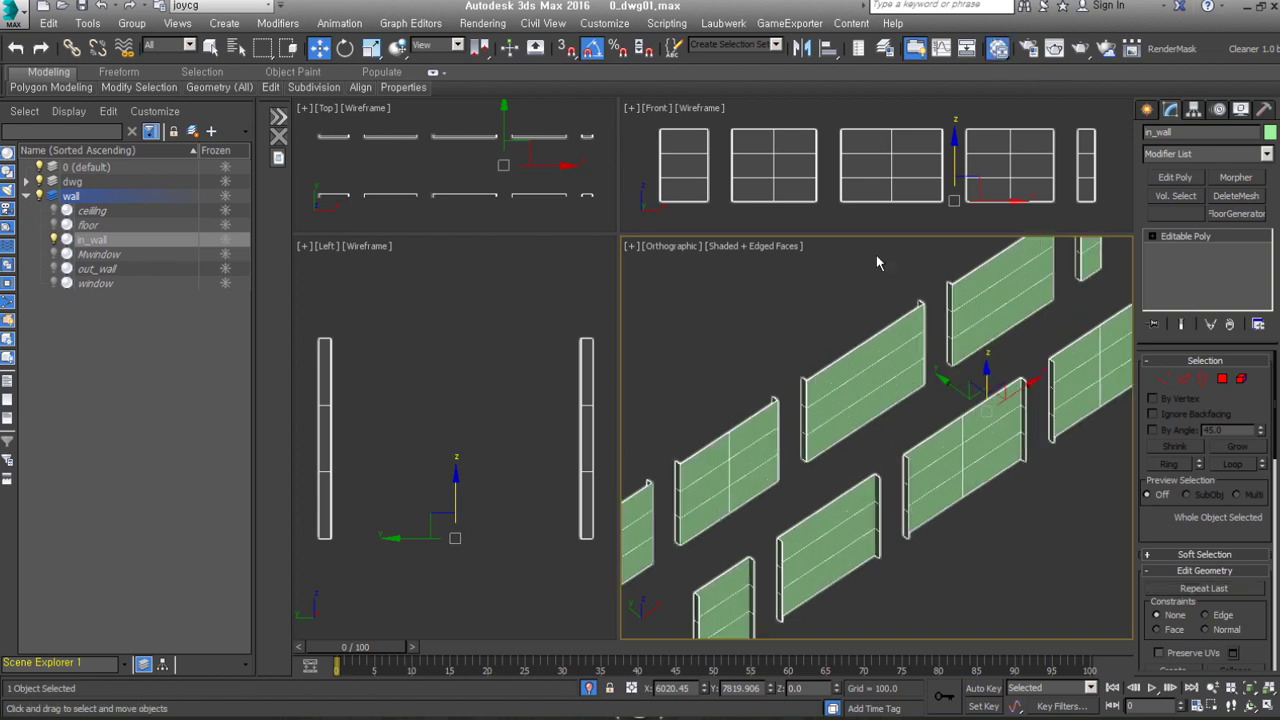
# Step: Create a VRayMtl for in_wall with a wood texture as its diffuse map
pyautogui.press('m')
pyautogui.moveTo(239, 268); pyautogui.dragTo(285, 302)
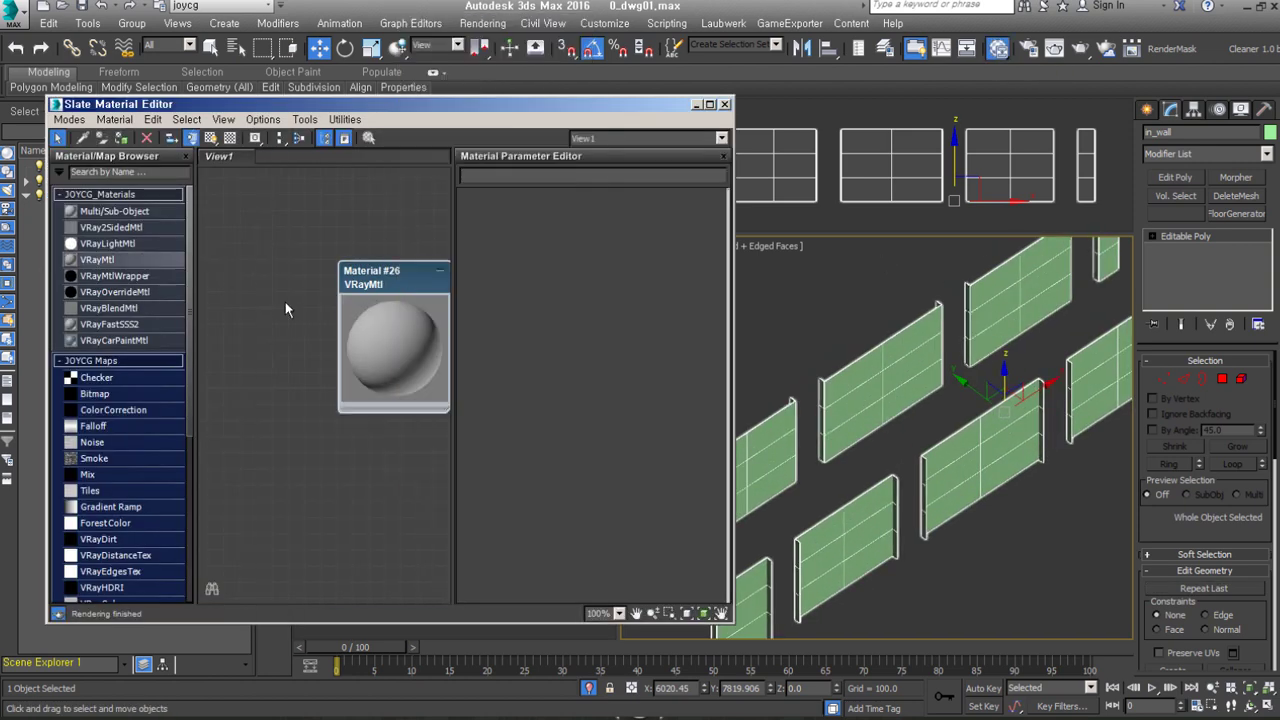
pyautogui.doubleClick(215, 245)
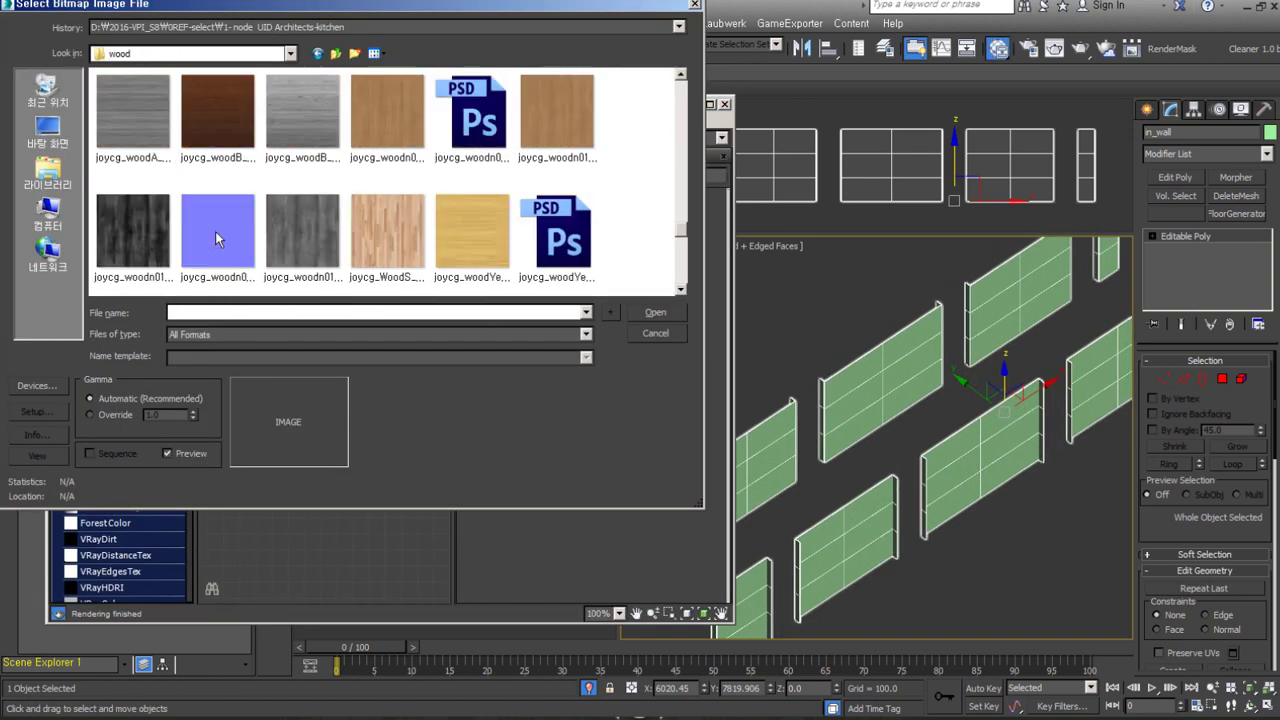
pyautogui.doubleClick(216, 236)
pyautogui.scroll(4, 981, 496)
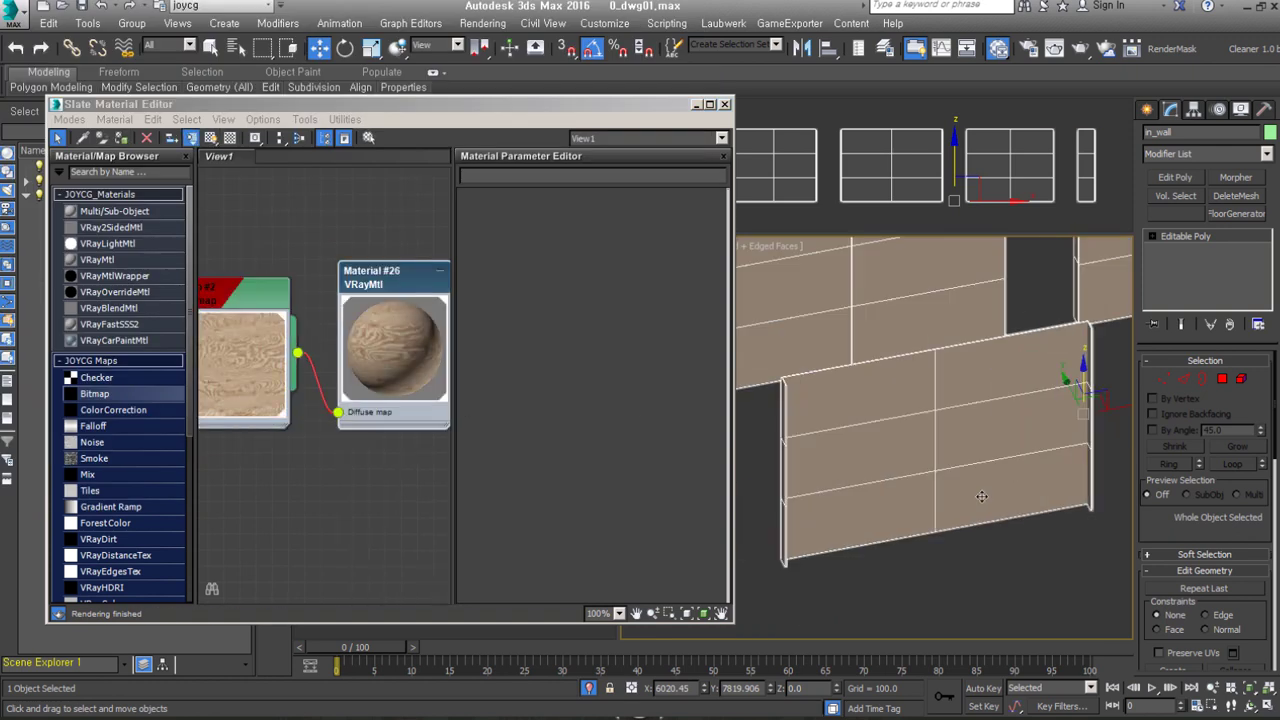
pyautogui.scroll(-5, 952, 350)
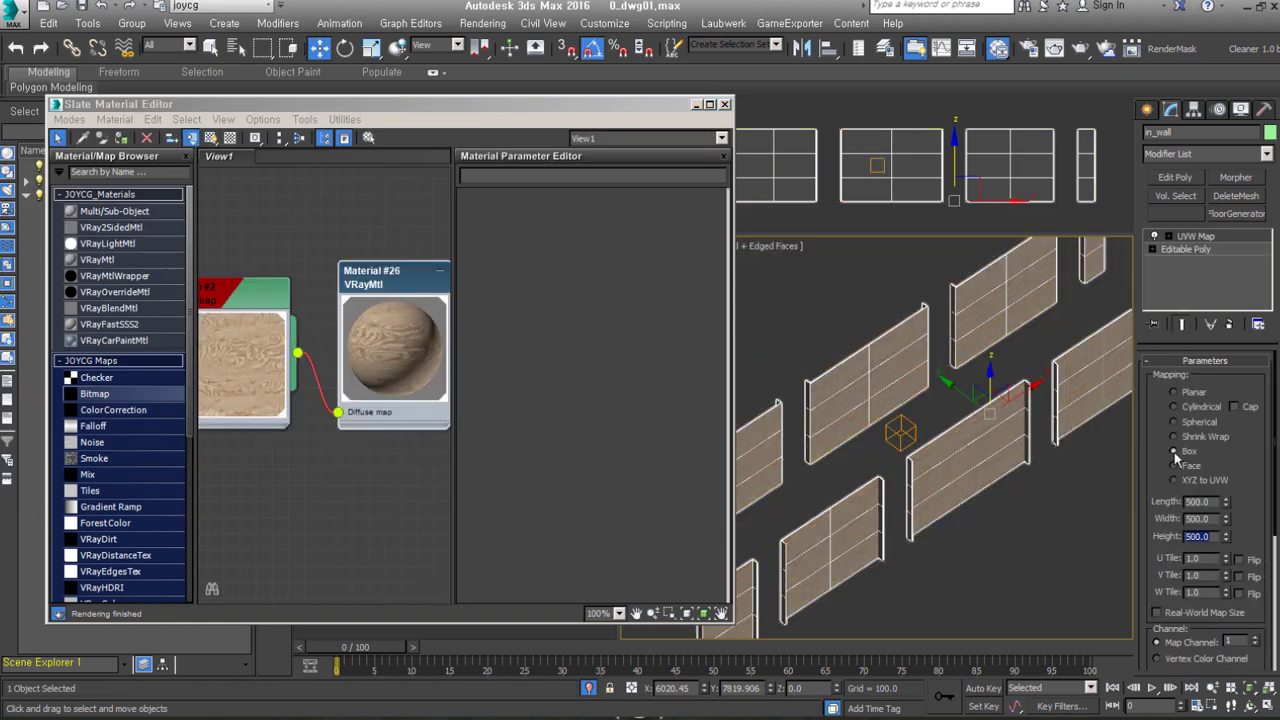
# Step: Add a Box UVW Map and Unwrap UVW, select all faces, and open the UV editor
pyautogui.click(1174, 451)
pyautogui.scroll(2, 896, 466)
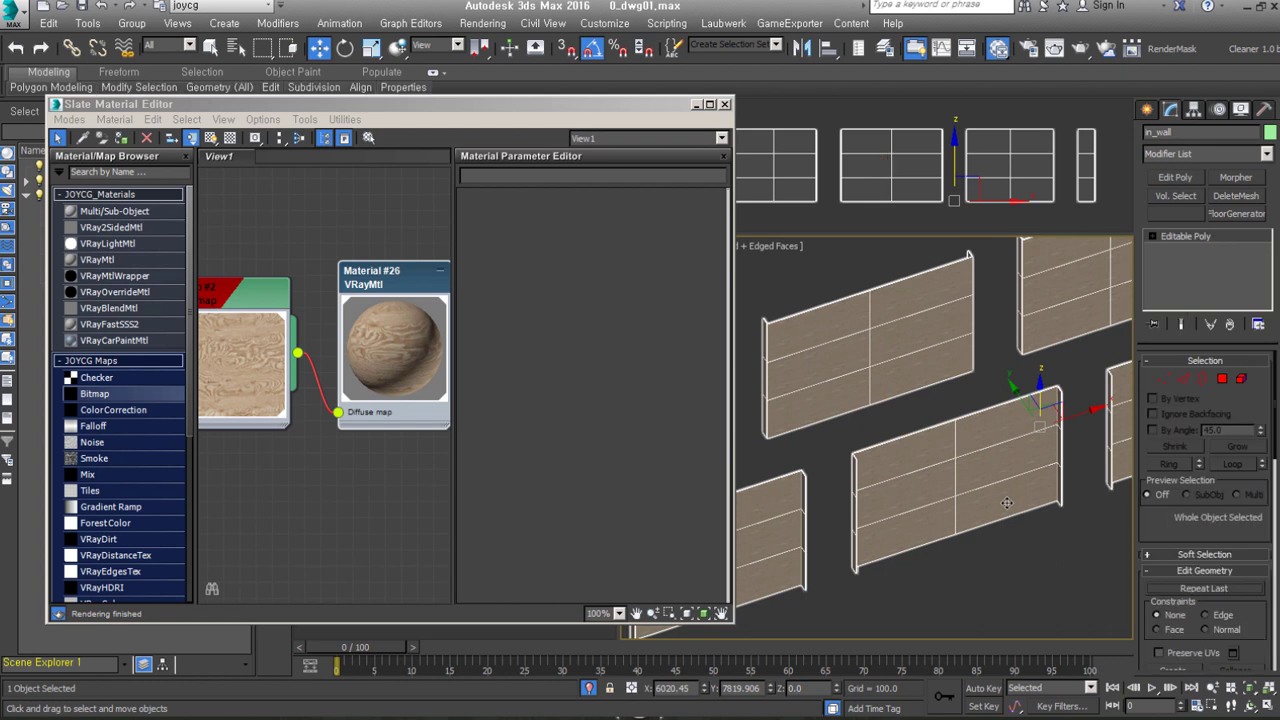
pyautogui.scroll(5, 846, 390)
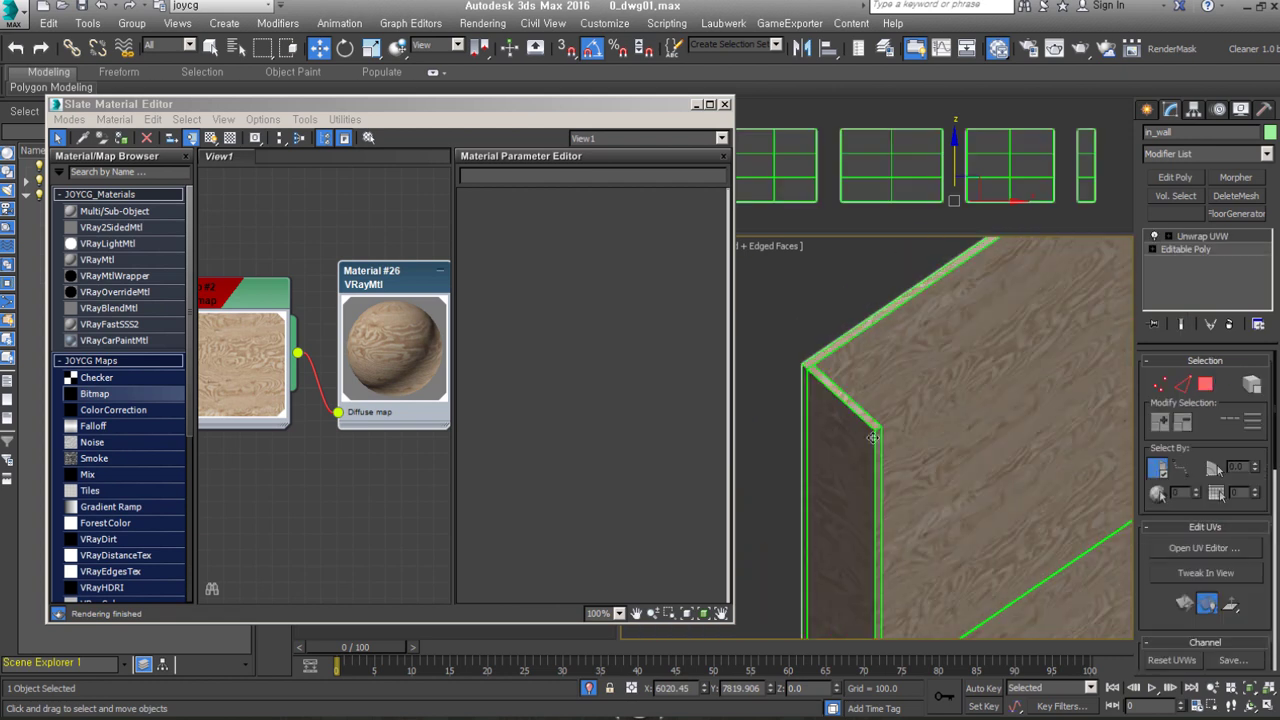
pyautogui.hotkey('ctrl', 'a')
pyautogui.scroll(-3, 1000, 420)
pyautogui.click(1205, 548)
# Step: Pack the wall UV islands into the UV square
pyautogui.click(699, 570)
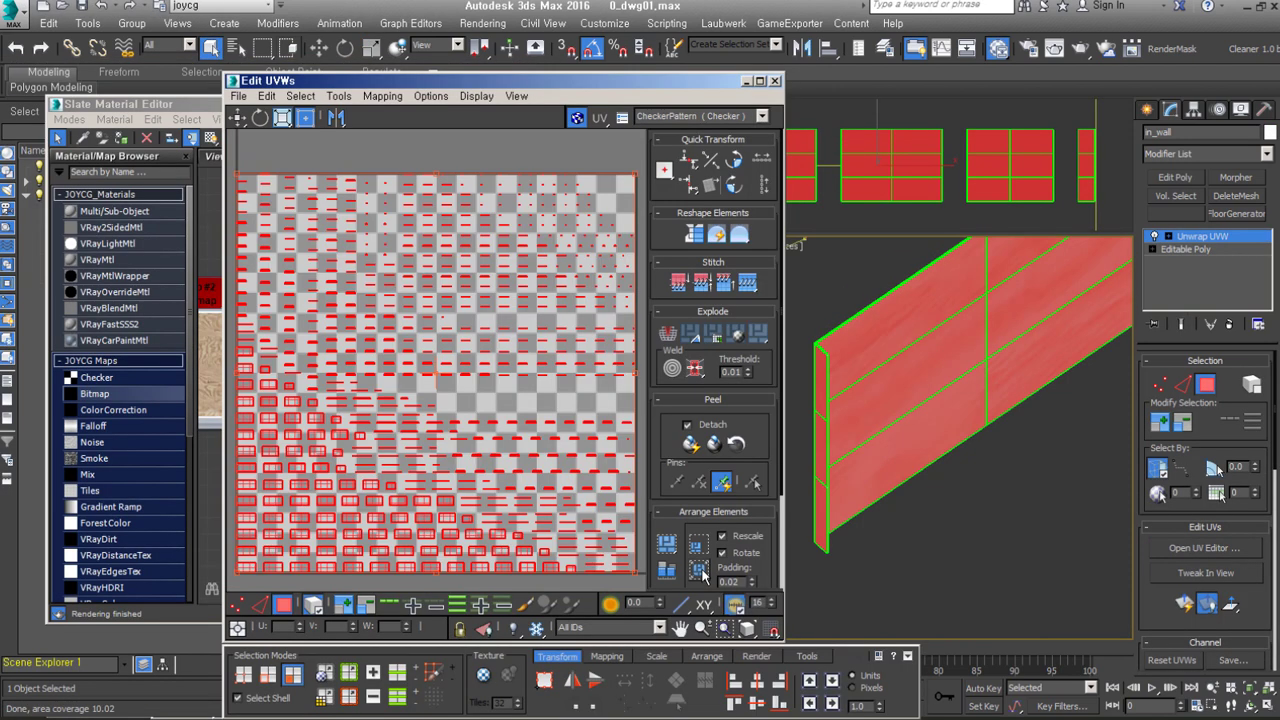
pyautogui.click(667, 543)
pyautogui.scroll(-2, 436, 452)
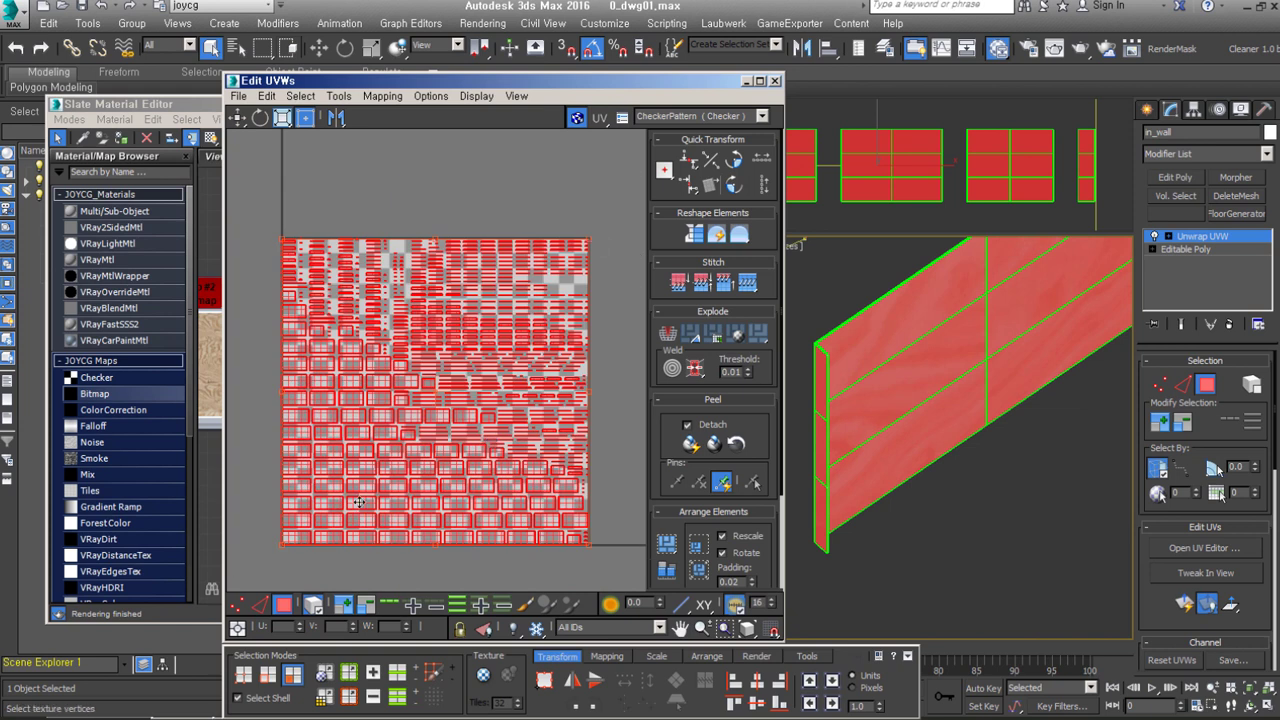
pyautogui.scroll(1, 1008, 448)
pyautogui.scroll(-3, 1008, 448)
pyautogui.scroll(4, 320, 531)
pyautogui.scroll(-3, 465, 368)
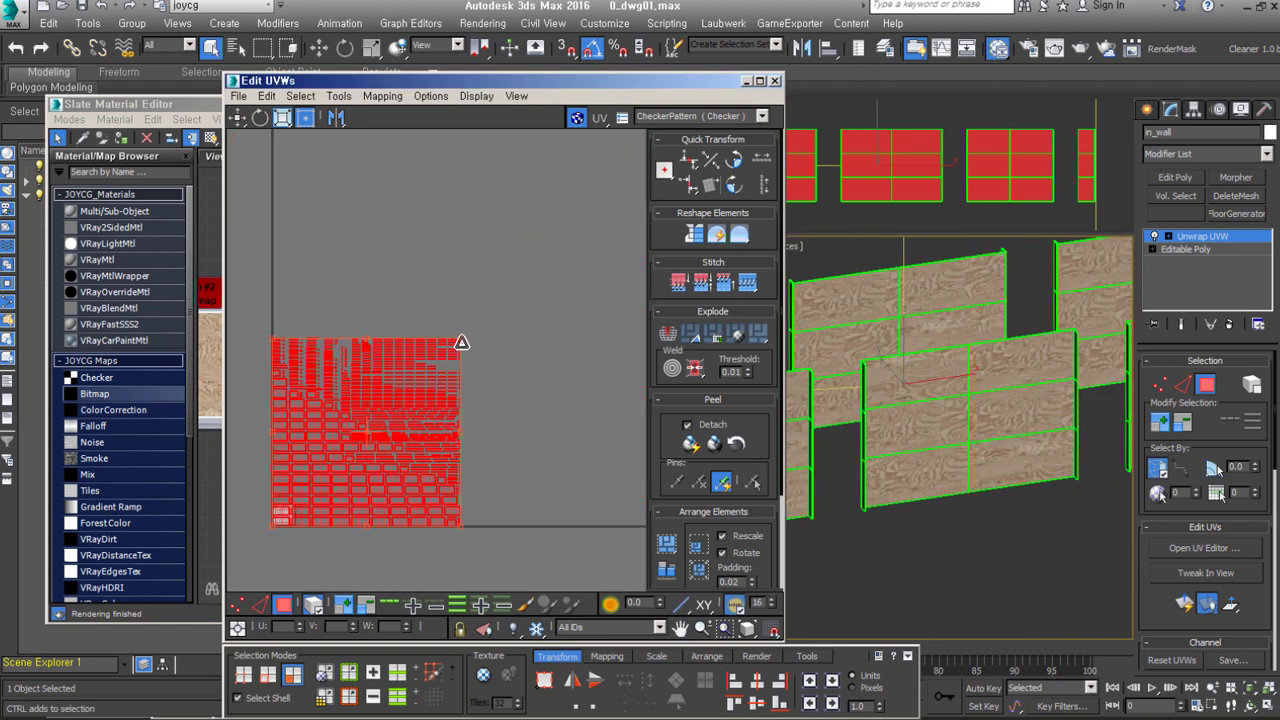
# Step: Pan across the wall panels and select one UV island with its wall face
pyautogui.moveTo(900, 420); pyautogui.dragTo(993, 463, button='middle')
pyautogui.scroll(2, 993, 463)
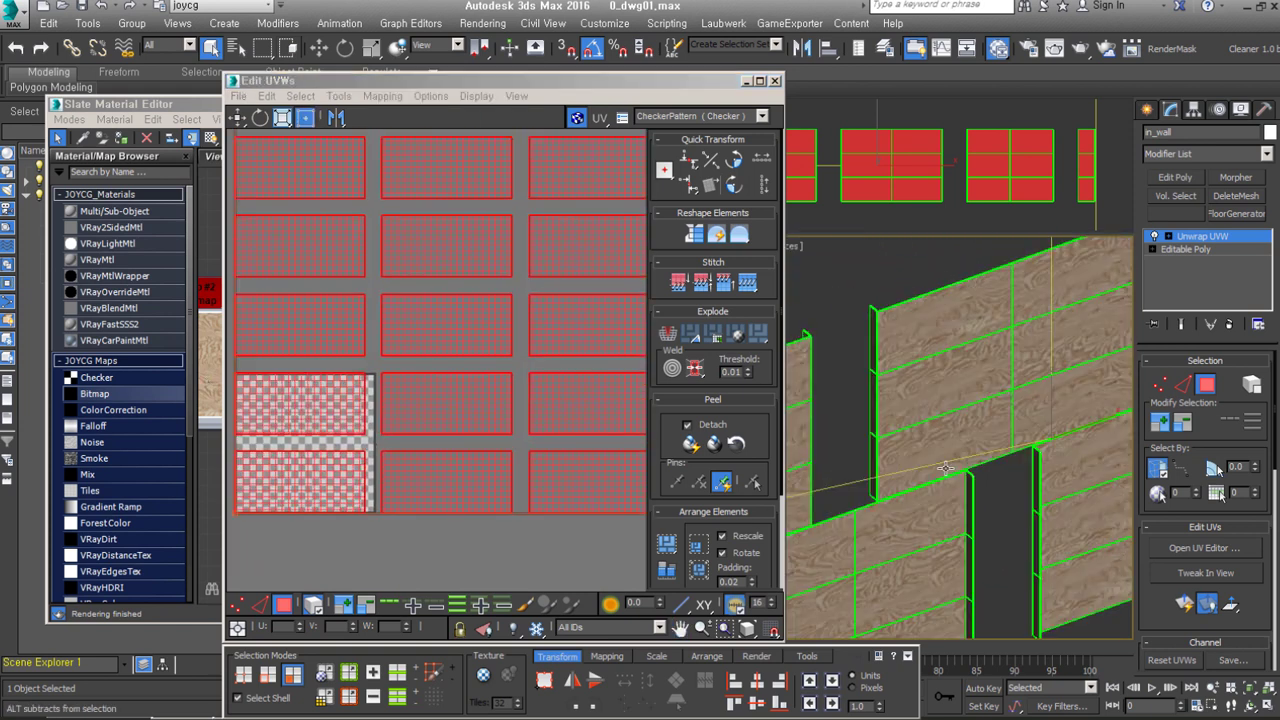
pyautogui.scroll(2, 993, 463)
pyautogui.scroll(2, 993, 463)
pyautogui.scroll(1, 993, 463)
pyautogui.scroll(-2, 642, 434)
pyautogui.moveTo(487, 555); pyautogui.dragTo(475, 275)
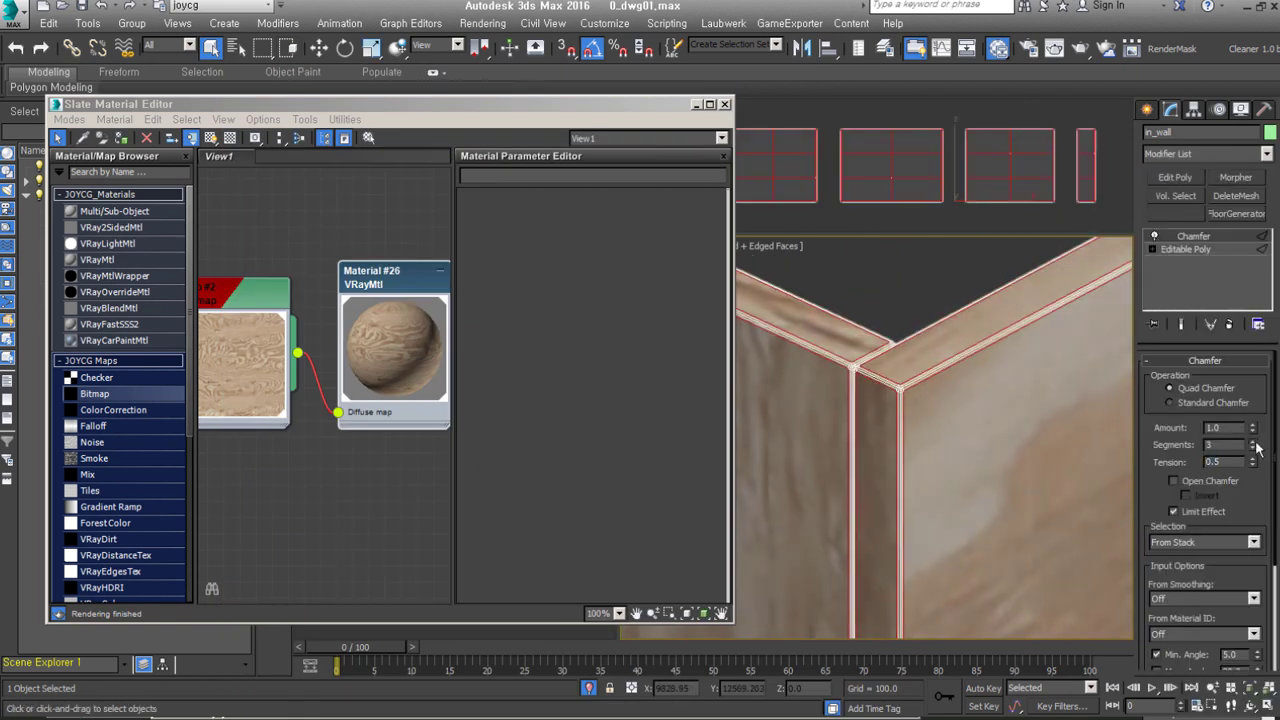
# Step: Minimise the Slate Material Editor
pyautogui.scroll(-2, 1257, 449)
pyautogui.scroll(-3, 1190, 512)
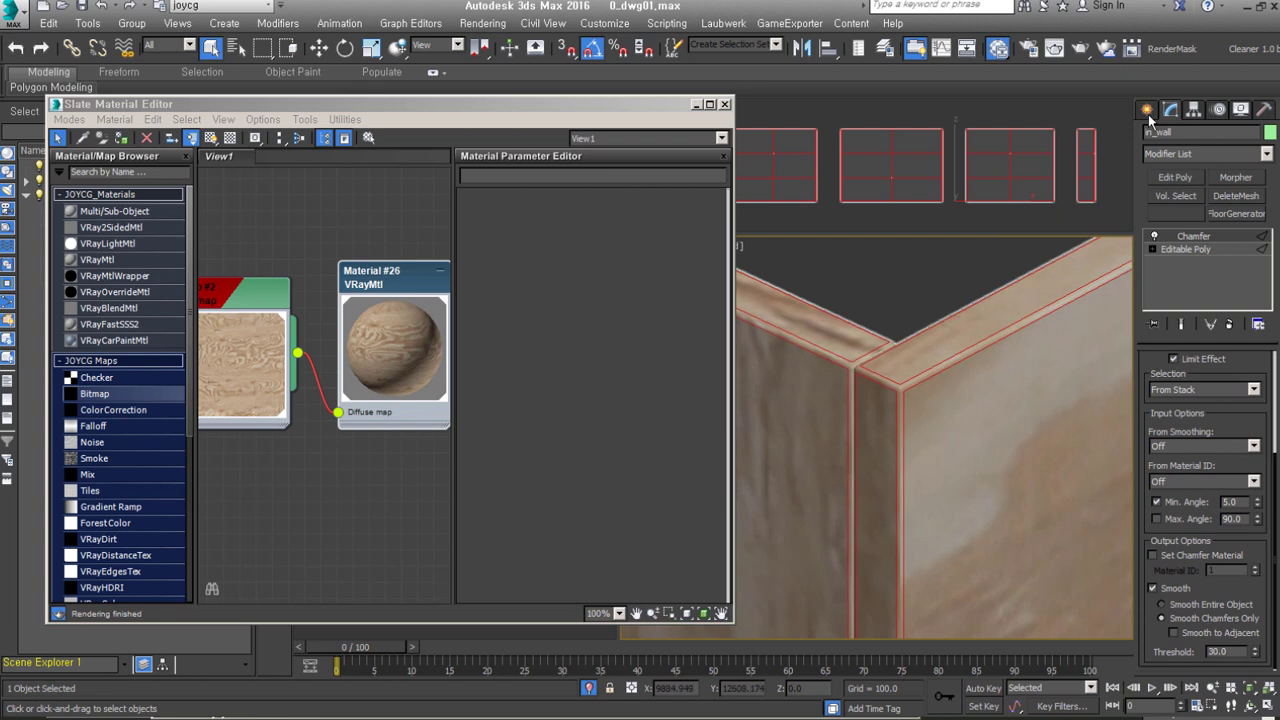
pyautogui.click(1148, 114)
pyautogui.moveTo(200, 396); pyautogui.dragTo(285, 376, button='middle')
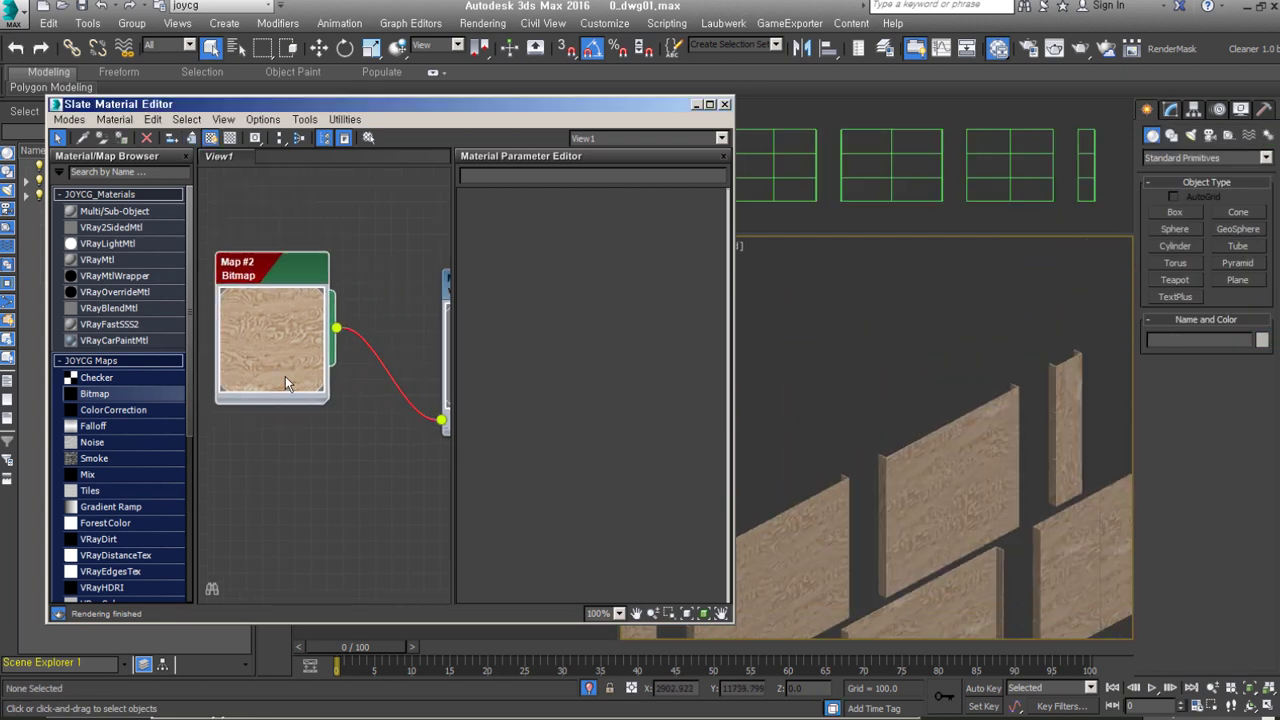
pyautogui.click(704, 104)
# Step: In wireframe, select the inner wall's polygons, then return to object level
pyautogui.press('F3')
pyautogui.keyDown('alt'); pyautogui.moveTo(880, 440); pyautogui.dragTo(926, 490, button='middle'); pyautogui.keyUp('alt')
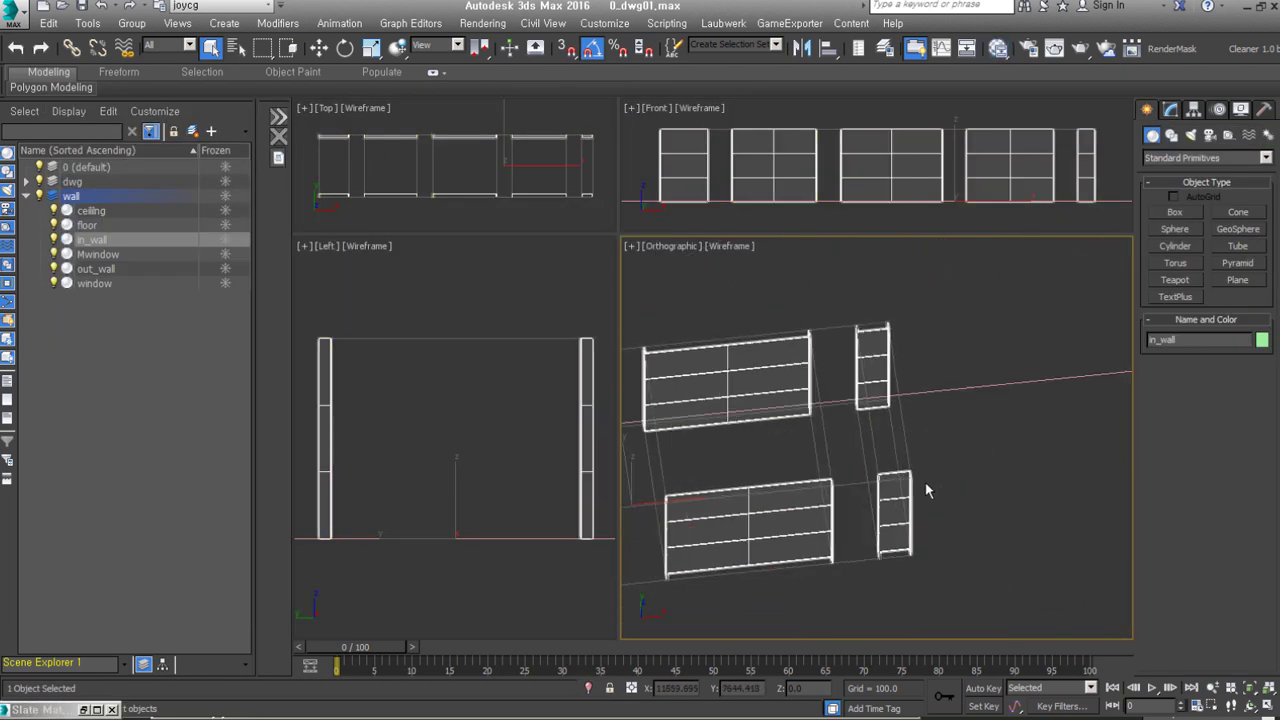
pyautogui.click(1172, 116)
pyautogui.click(1185, 249)
pyautogui.scroll(2, 737, 428)
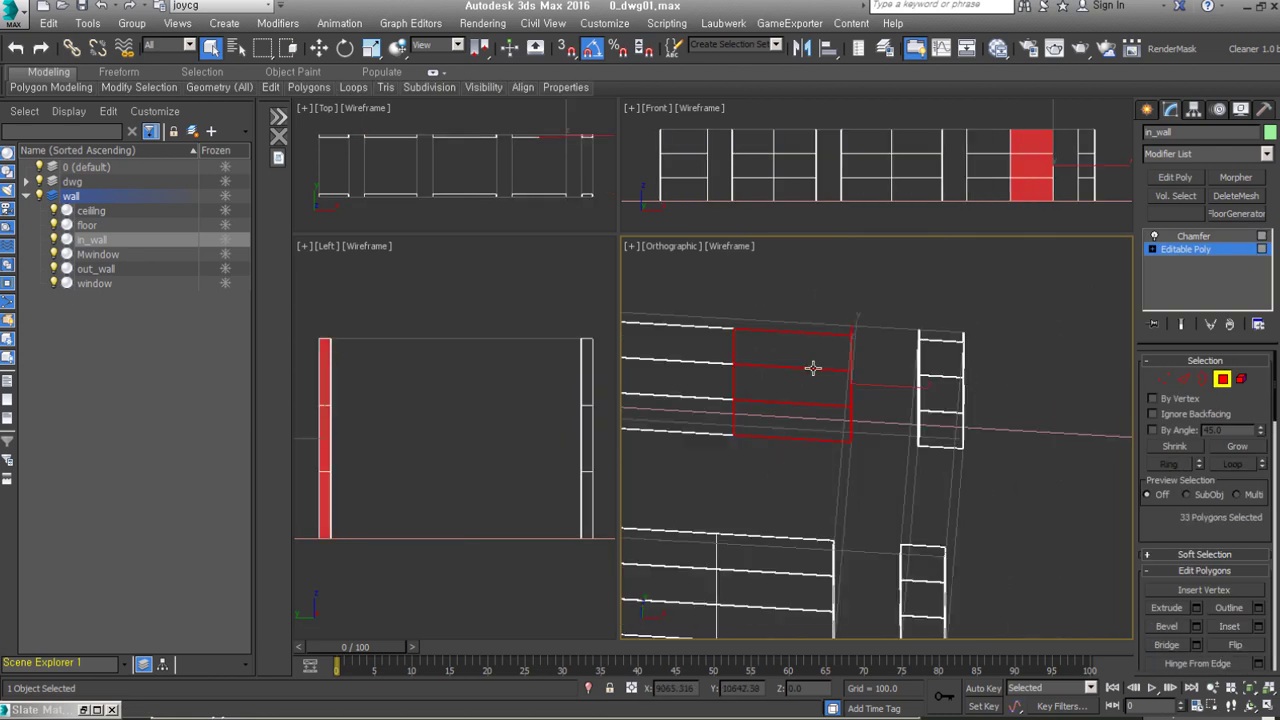
pyautogui.press('w')
pyautogui.keyDown('shift'); pyautogui.moveTo(812, 368); pyautogui.dragTo(1116, 563); pyautogui.keyUp('shift')
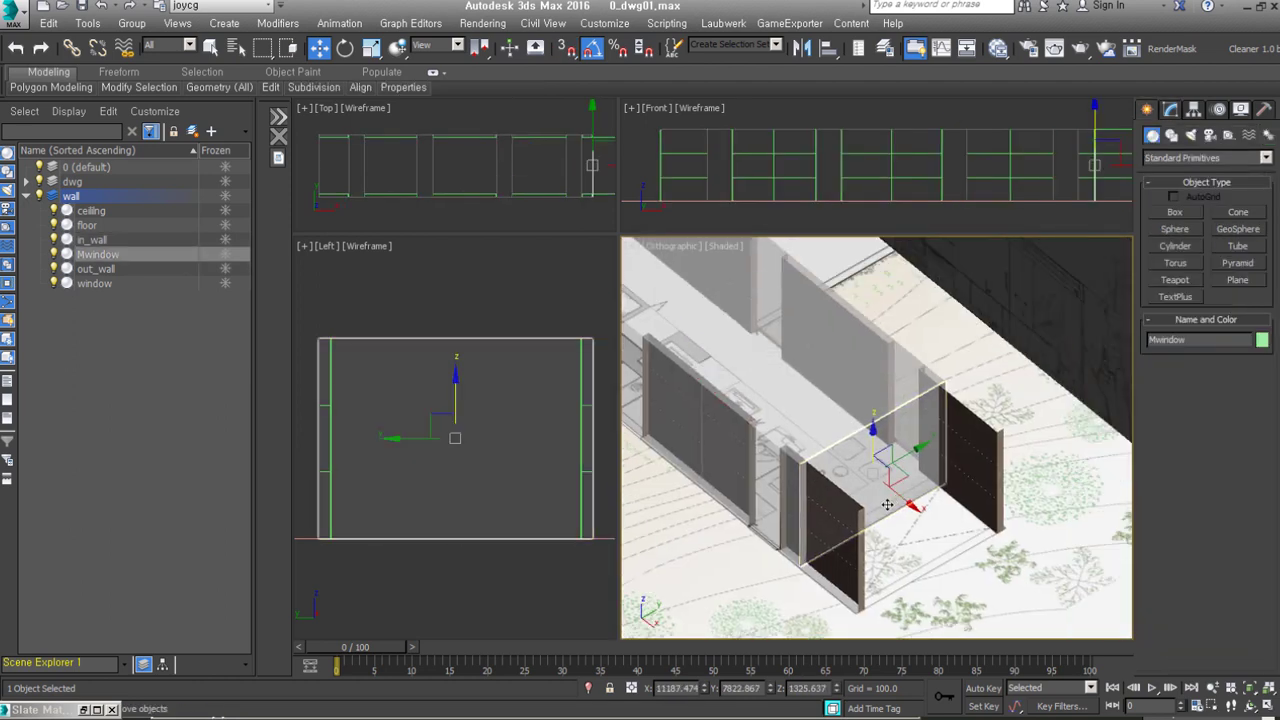
pyautogui.press('2')
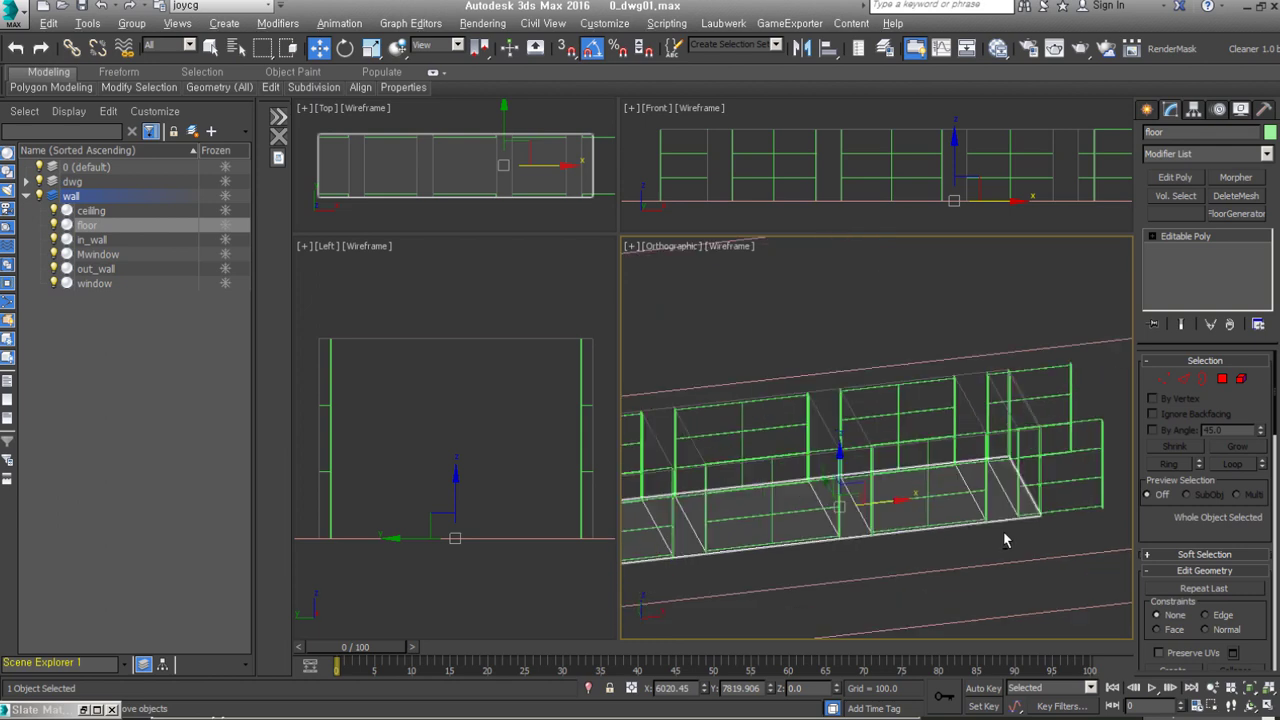
# Step: Edit the floor polygons into the L-shaped floor_2 slab and orbit to check it
pyautogui.press('4')
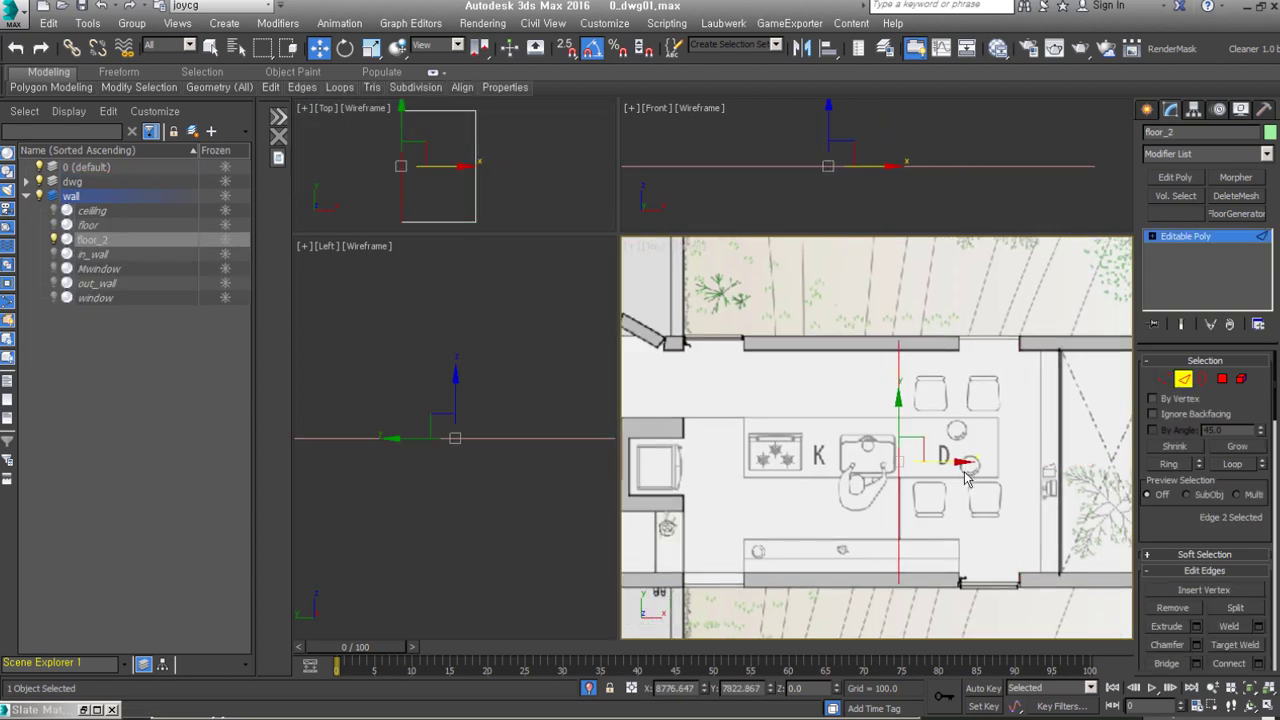
pyautogui.scroll(-2, 826, 484)
pyautogui.scroll(-2, 900, 475)
pyautogui.scroll(-2, 960, 470)
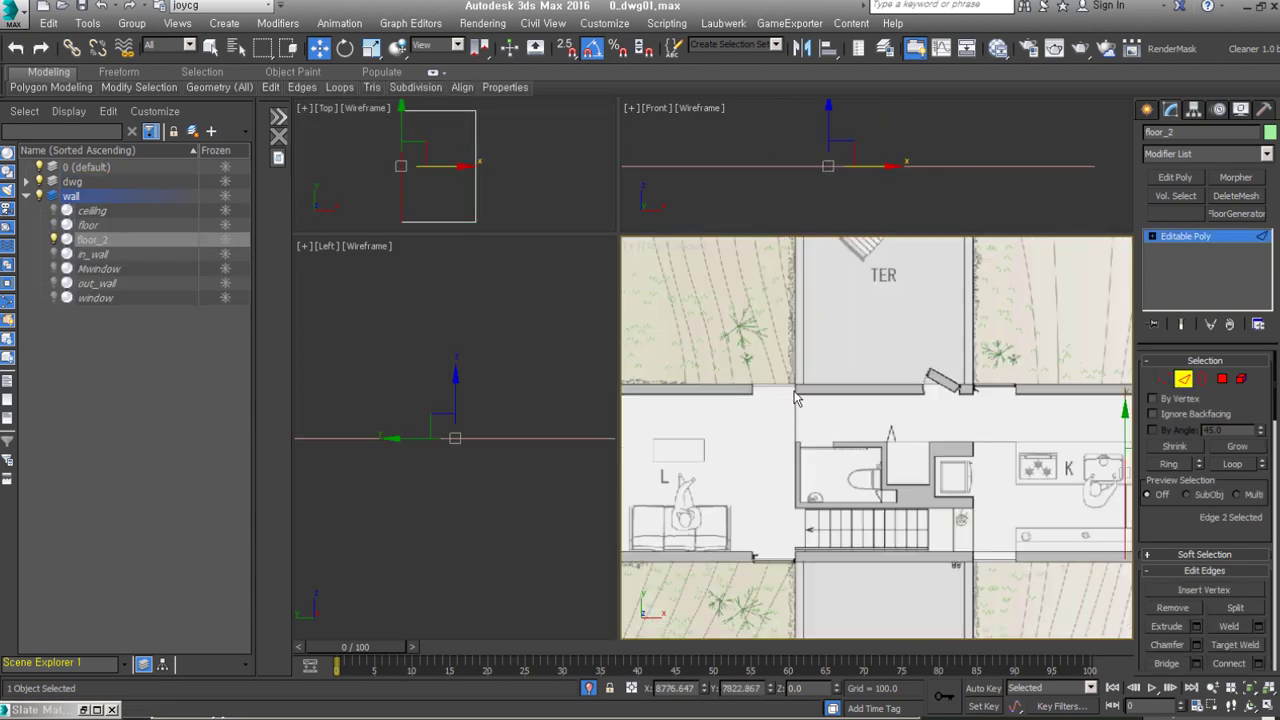
pyautogui.press('2')
pyautogui.scroll(3, 834, 443)
pyautogui.keyDown('alt'); pyautogui.moveTo(866, 457); pyautogui.dragTo(998, 487, button='middle'); pyautogui.keyUp('alt')
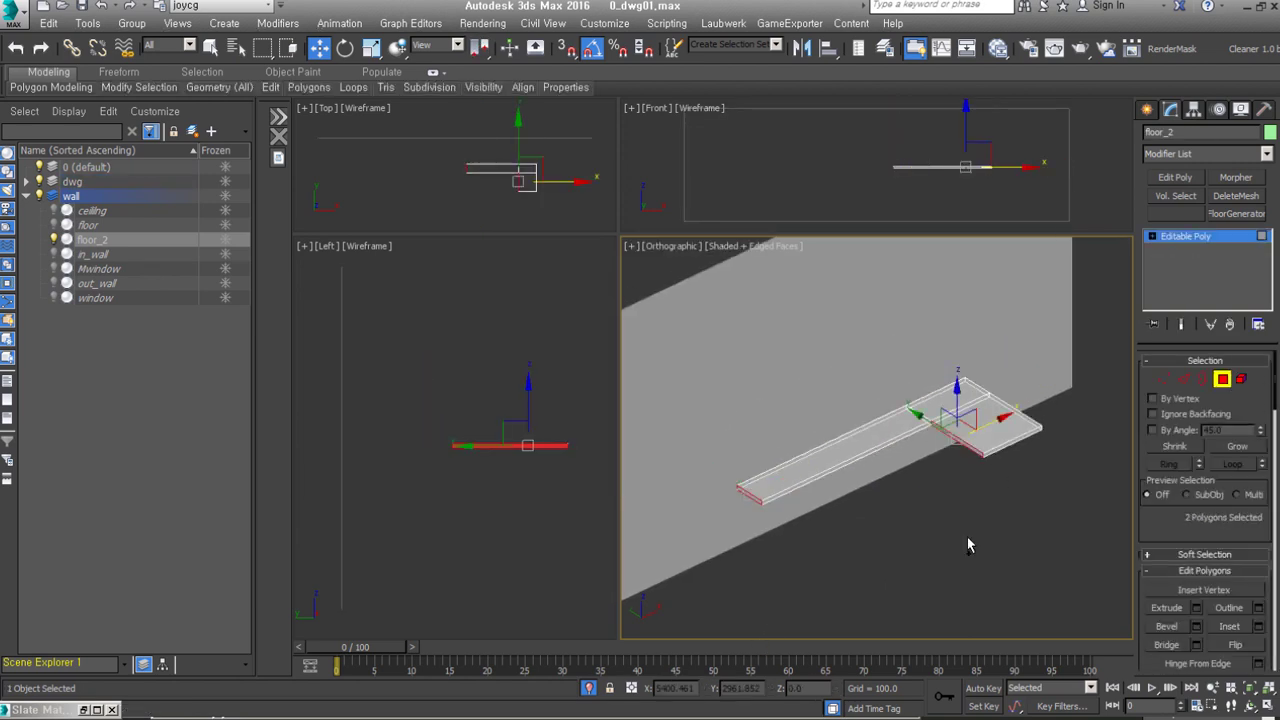
# Step: Select the floor slab and apply FloorGenerator via the FloorGenerator_ver1_00 script
pyautogui.click(872, 435)
pyautogui.scroll(3, 898, 455)
pyautogui.press('6')
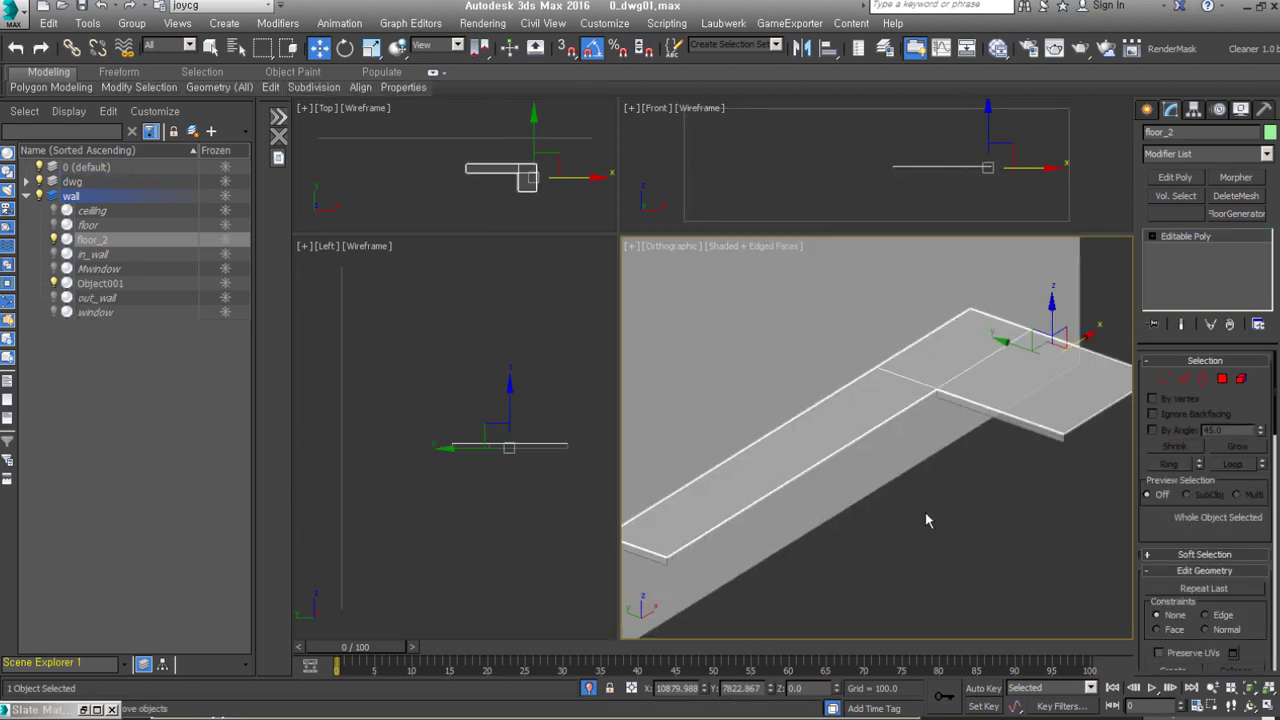
pyautogui.click(272, 120)
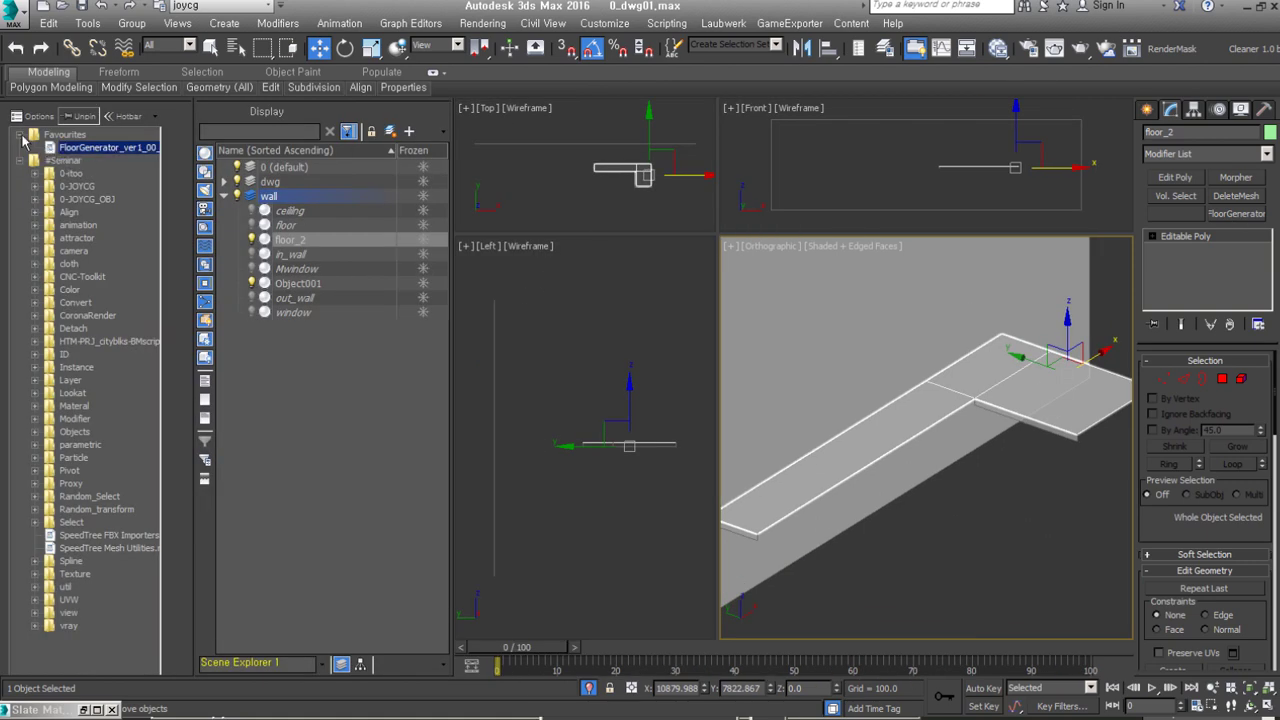
pyautogui.click(37, 437)
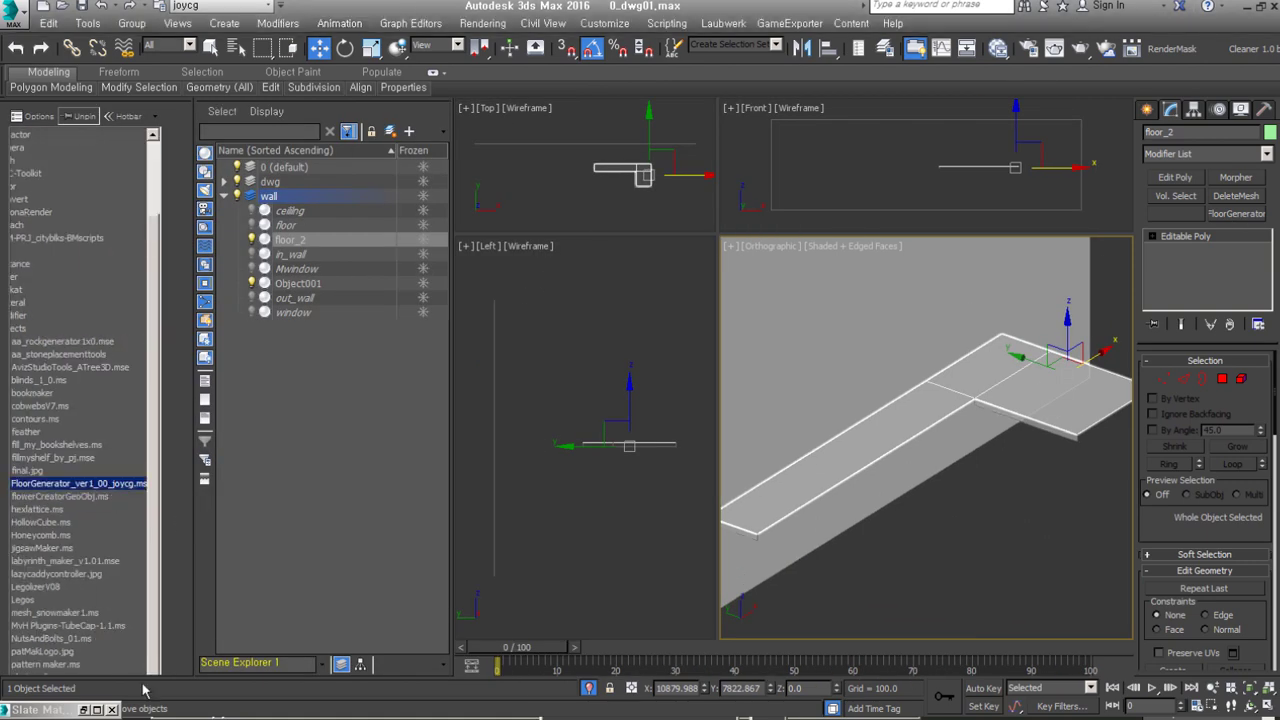
pyautogui.doubleClick(78, 483)
pyautogui.click(1236, 214)
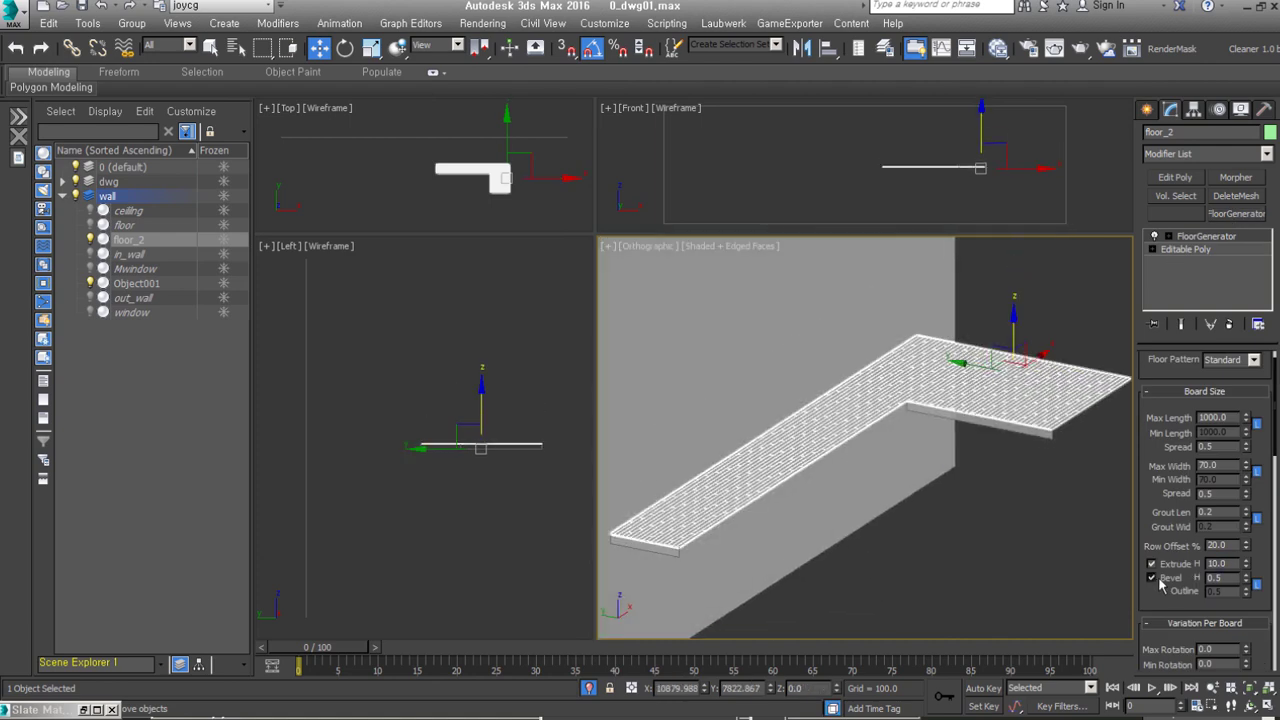
# Step: Set the boards to thickness 10, max width 120, length 2000 and grout 0
pyautogui.write('10')
pyautogui.press('Return')
pyautogui.doubleClick(1215, 465)
pyautogui.write('120')
pyautogui.press('Return')
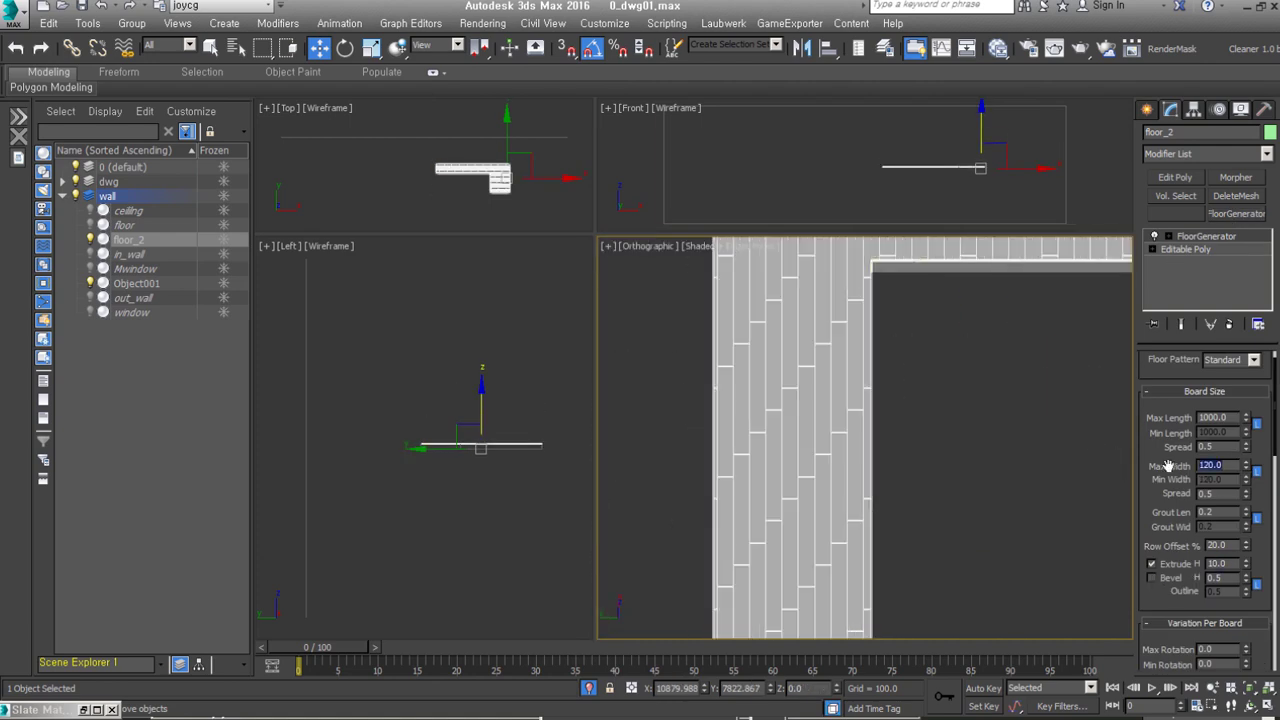
pyautogui.write('2000')
pyautogui.press('Return')
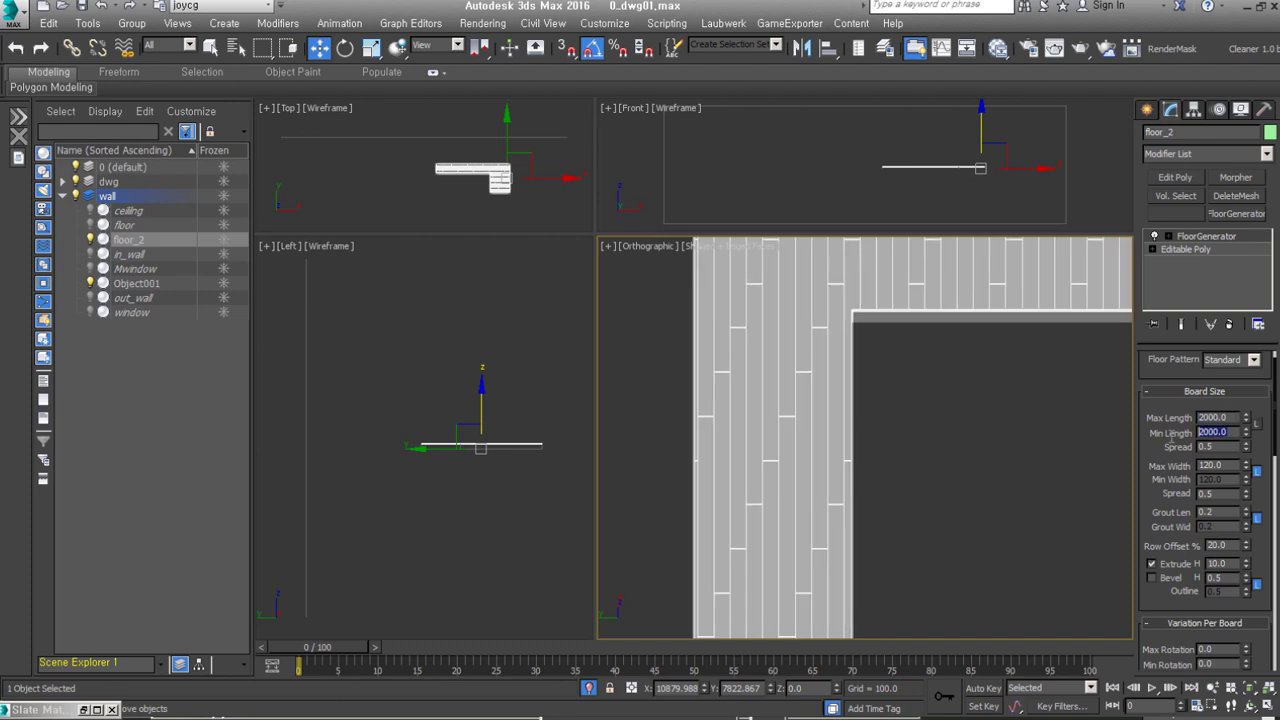
pyautogui.moveTo(1155, 604); pyautogui.dragTo(1158, 505)
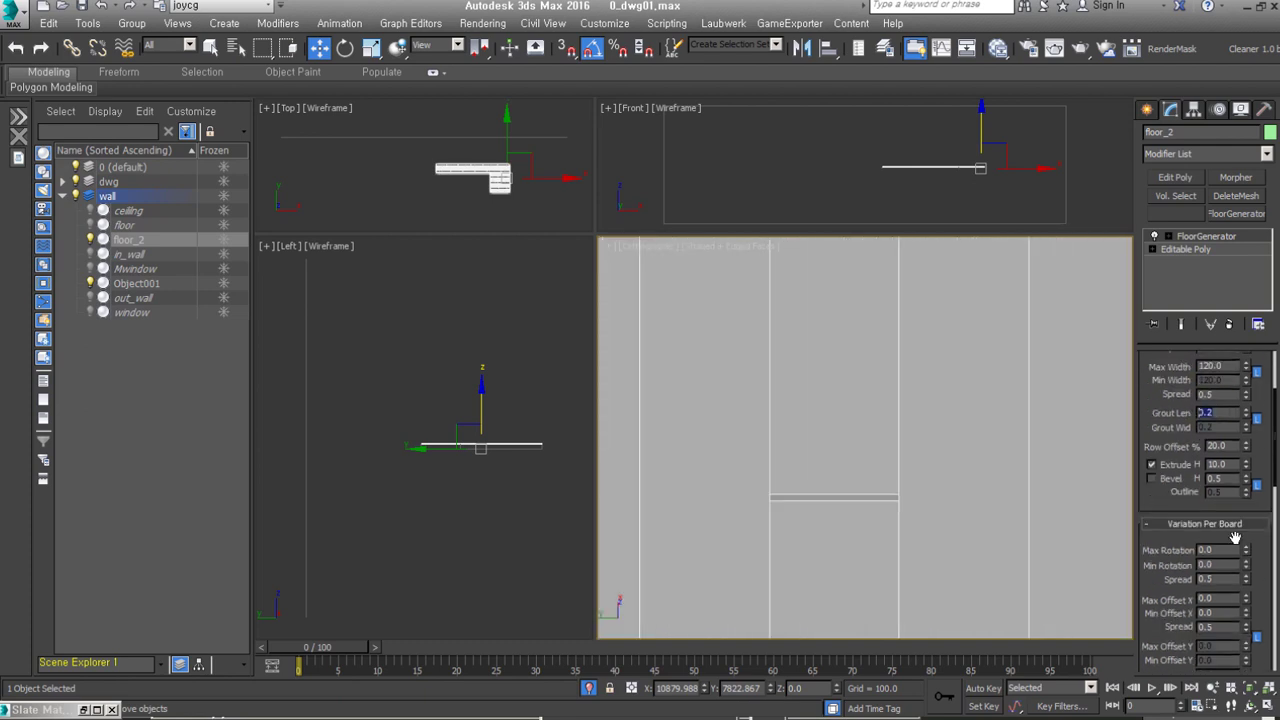
pyautogui.write('0')
pyautogui.press('Return')
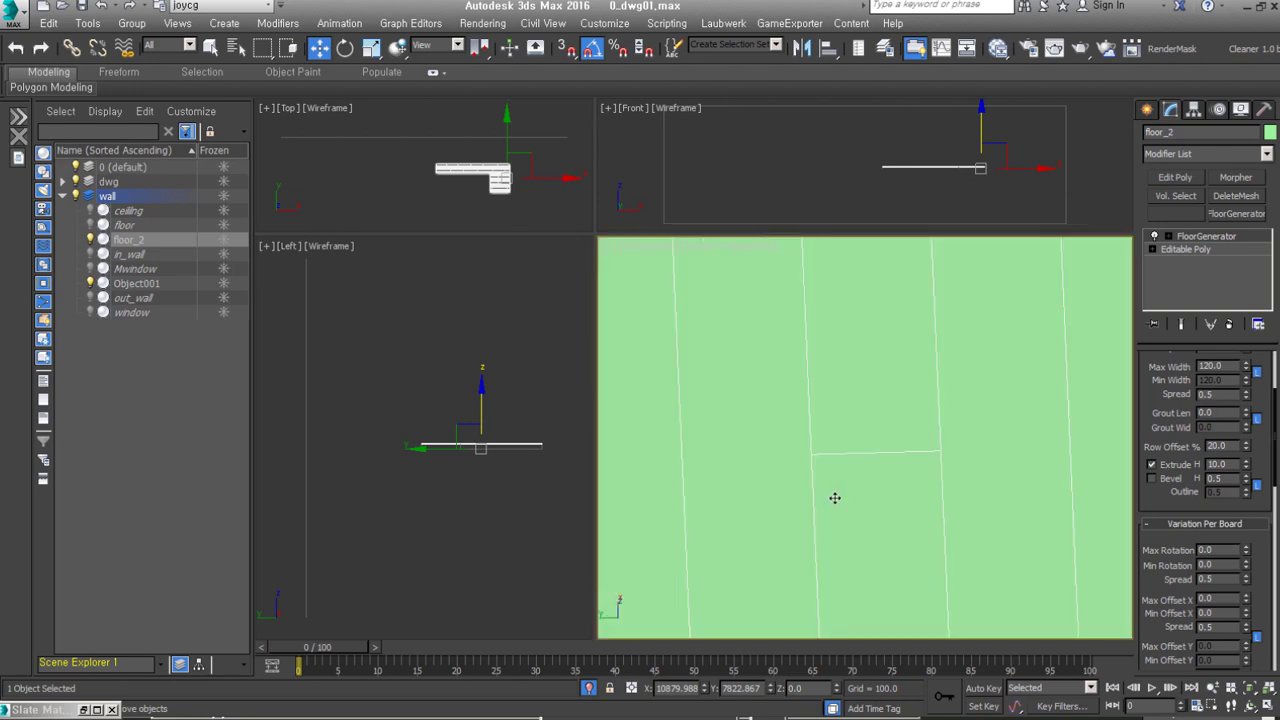
# Step: Shift the boards along their length and set the maximum board tilt to 1.0
pyautogui.scroll(-10, 835, 497)
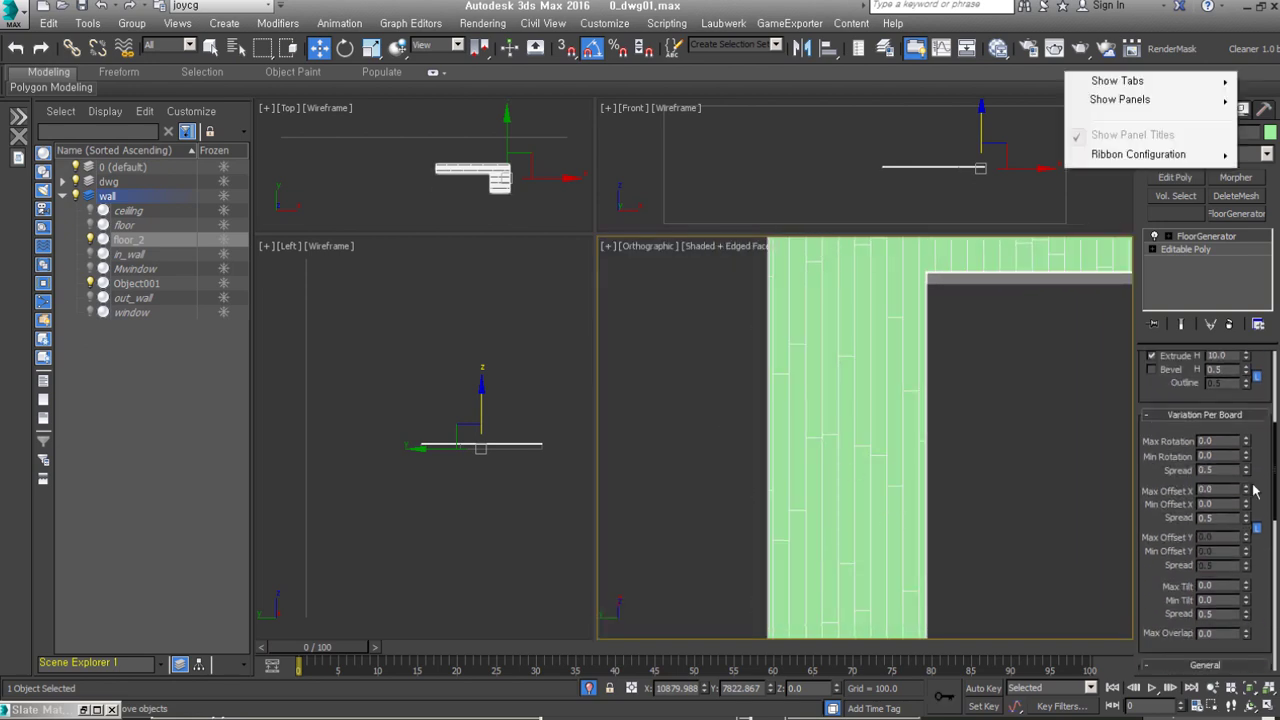
pyautogui.scroll(-5, 1205, 480)
pyautogui.moveTo(1245, 503); pyautogui.dragTo(1245, 470)
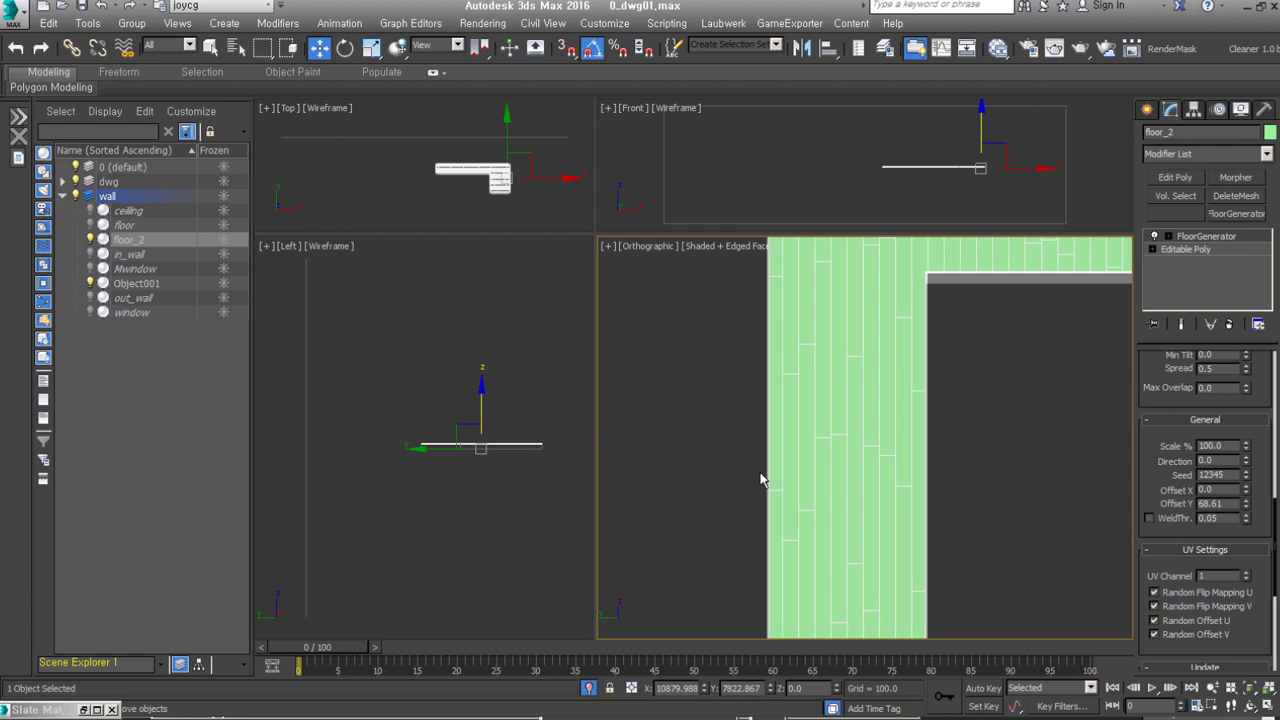
pyautogui.scroll(-5, 831, 451)
pyautogui.keyDown('alt'); pyautogui.moveTo(771, 543); pyautogui.dragTo(971, 432, button='middle'); pyautogui.keyUp('alt')
pyautogui.scroll(10, 971, 432)
pyautogui.scroll(3, 1218, 512)
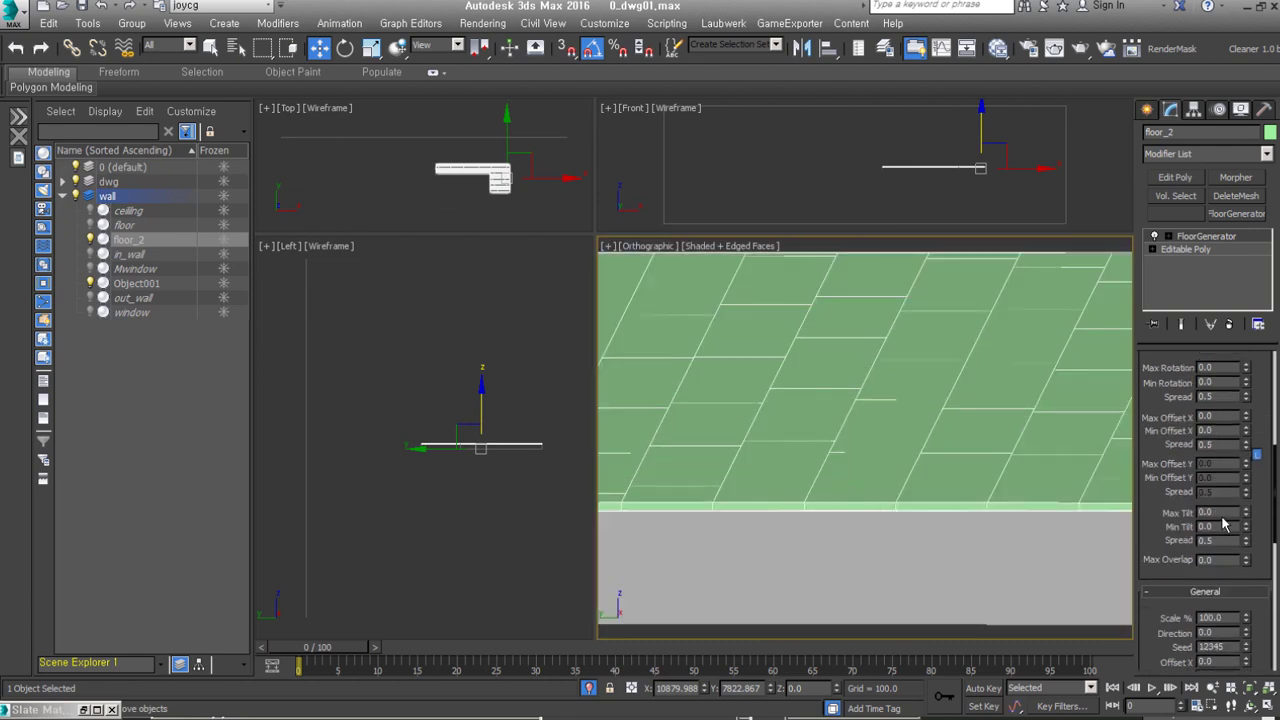
pyautogui.moveTo(1245, 512); pyautogui.dragTo(1245, 470)
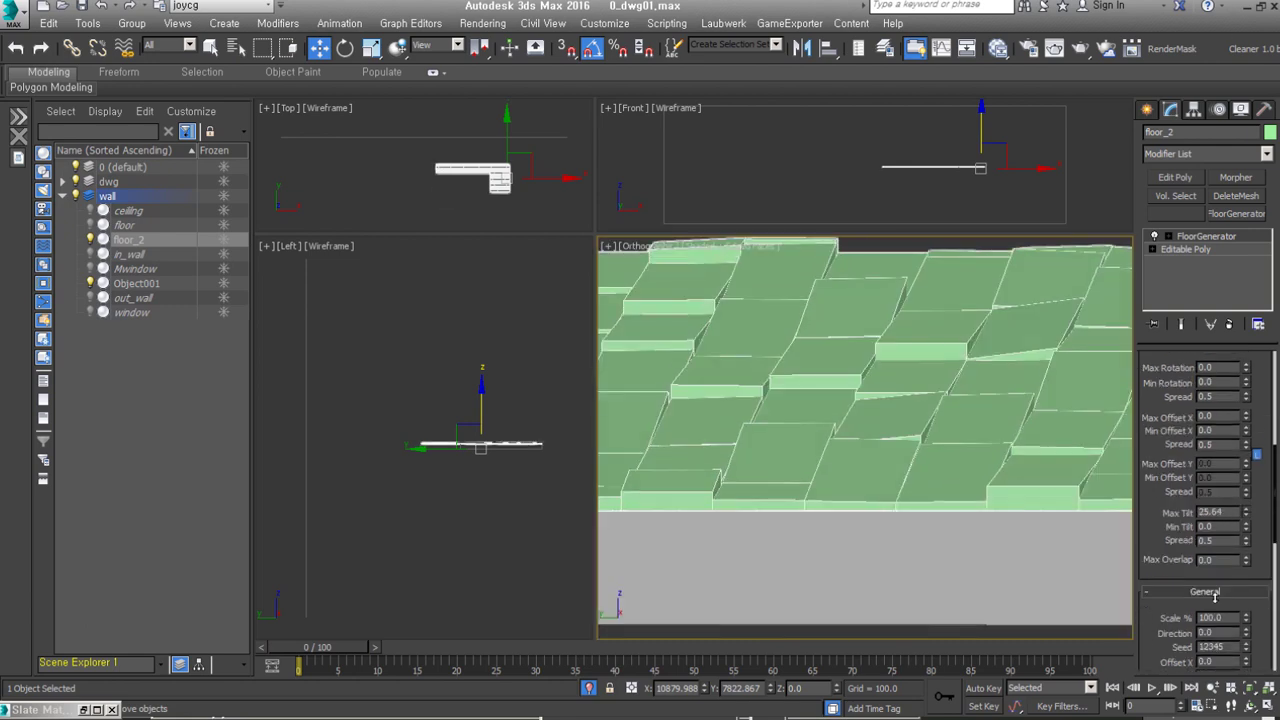
pyautogui.hotkey('ctrl', 'z')
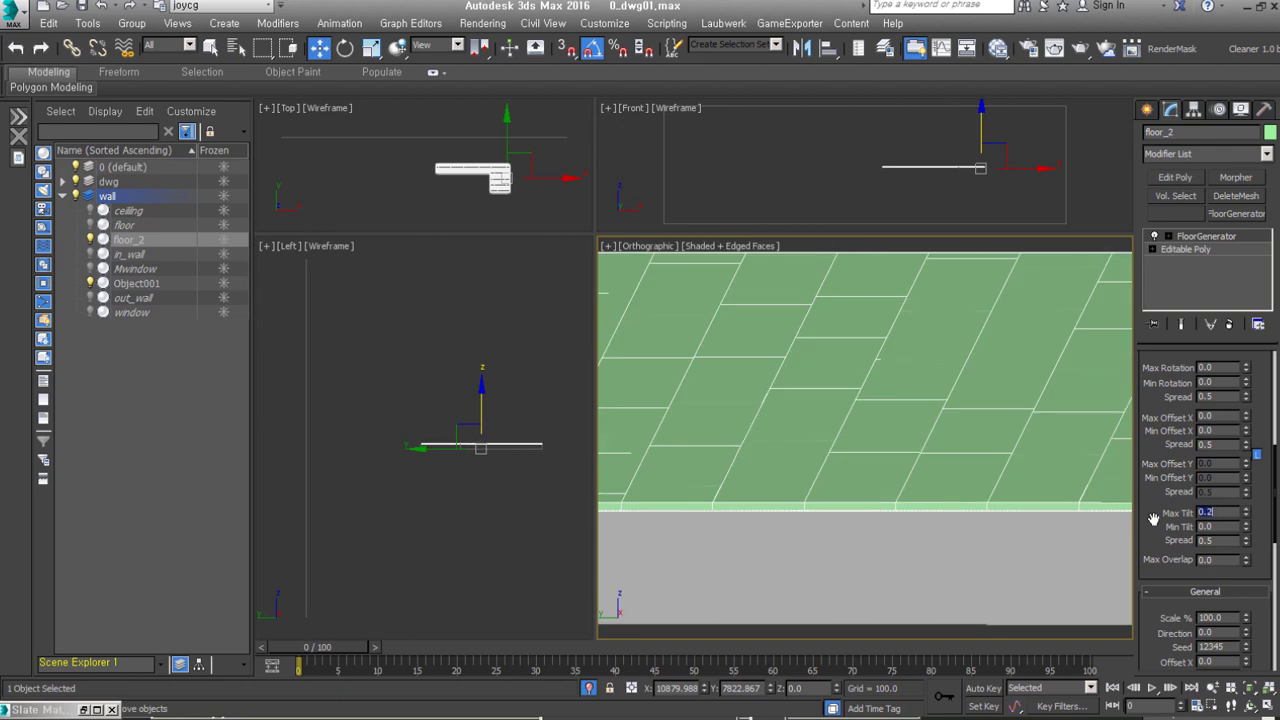
pyautogui.write('1')
pyautogui.press('Return')
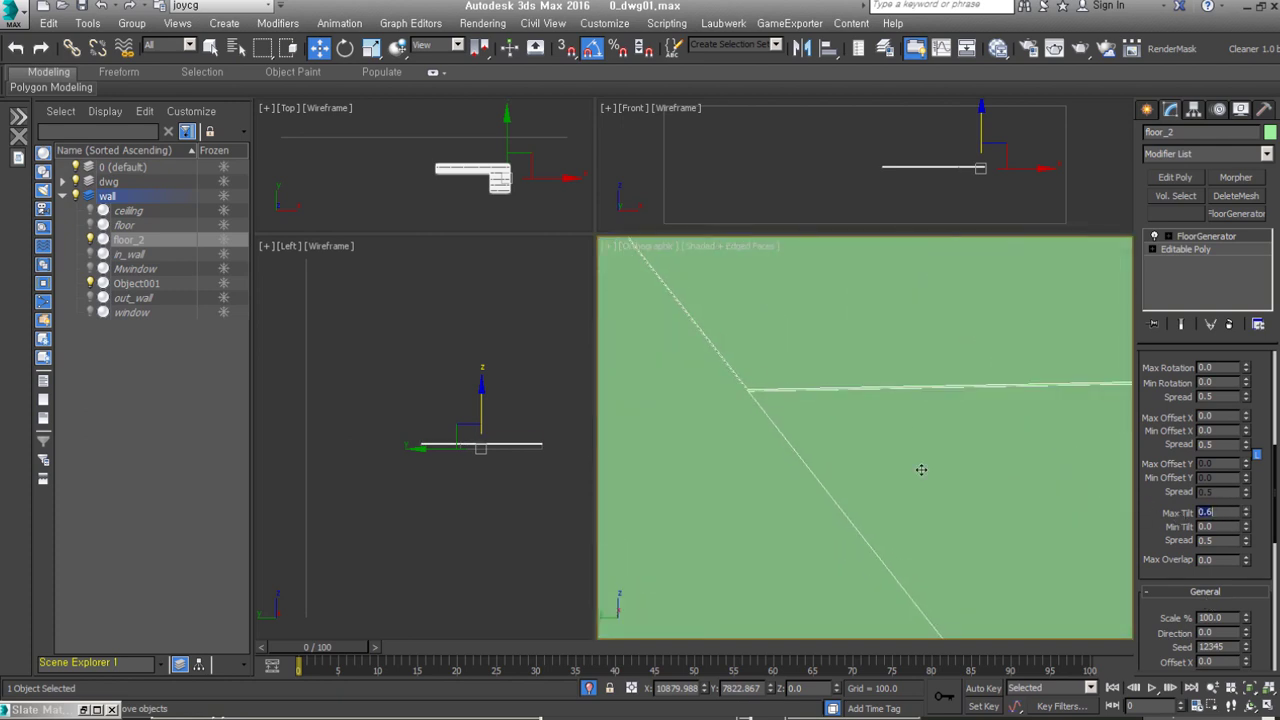
# Step: Detach the slab's top face as a new object
pyautogui.scroll(-5, 906, 499)
pyautogui.scroll(-3, 906, 499)
pyautogui.scroll(2, 948, 499)
pyautogui.click(948, 499)
pyautogui.scroll(-2, 593, 545)
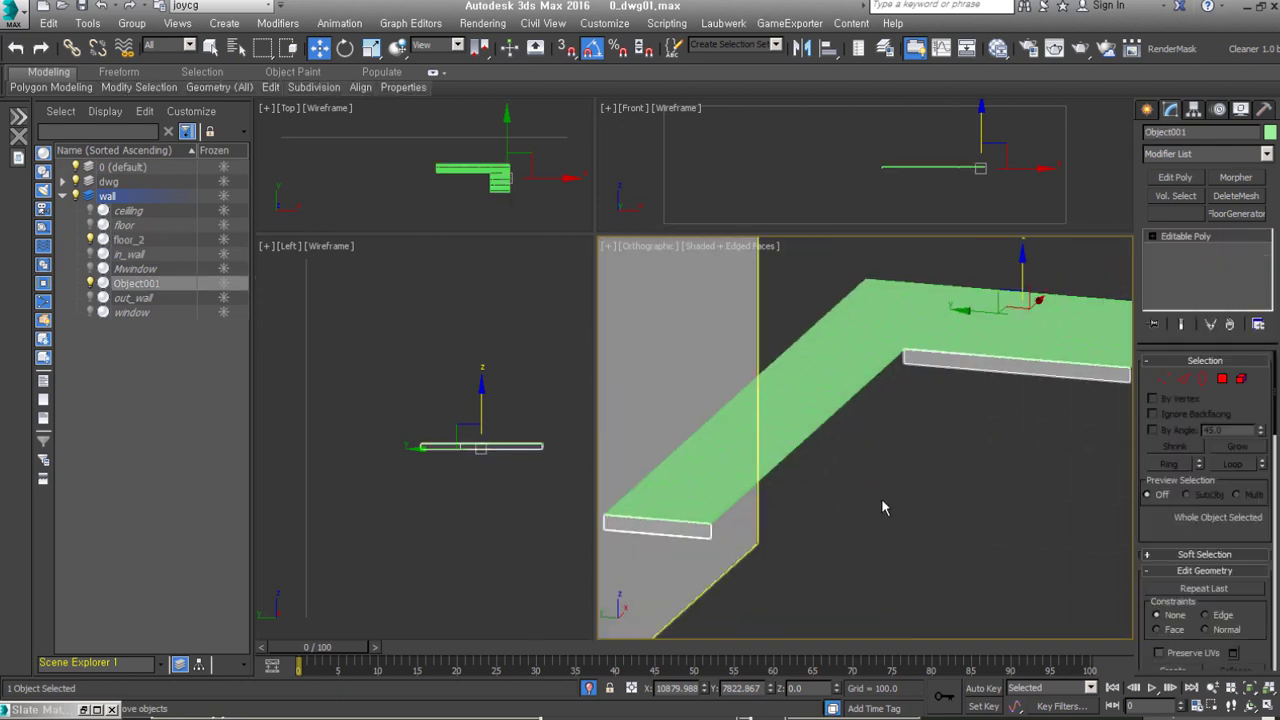
pyautogui.press('4')
pyautogui.click(1002, 368)
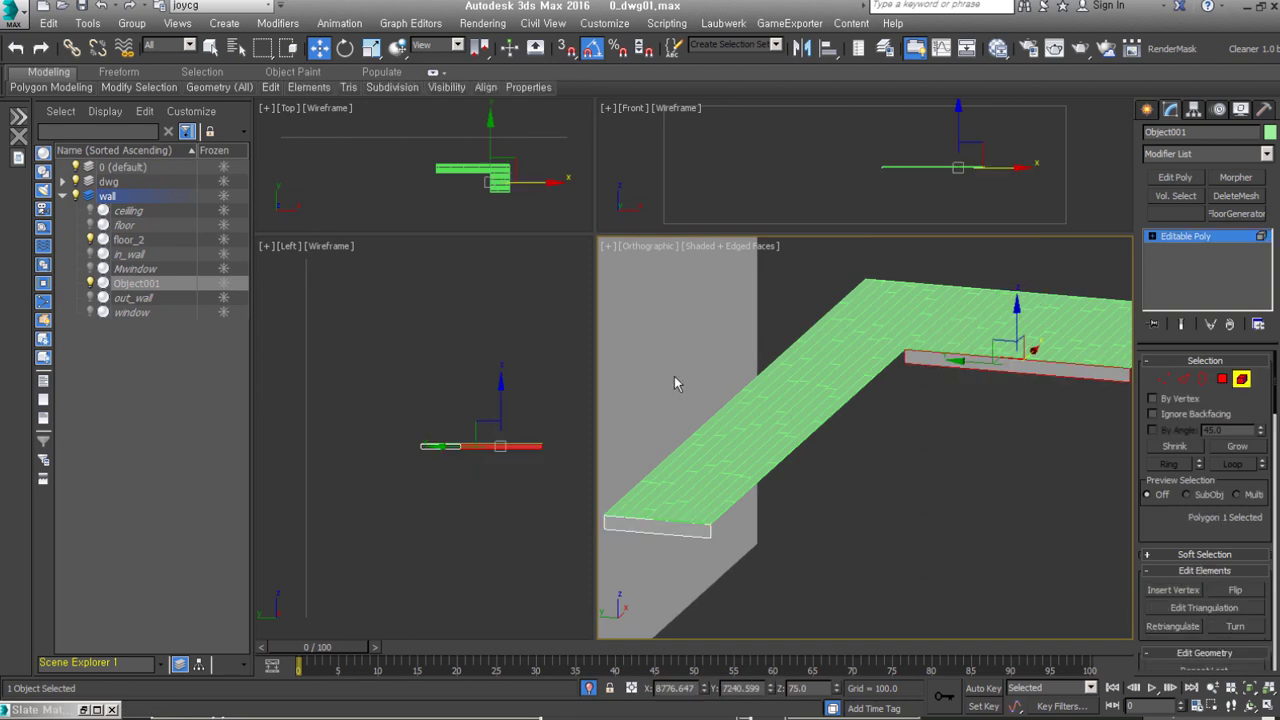
pyautogui.rightClick(968, 345)
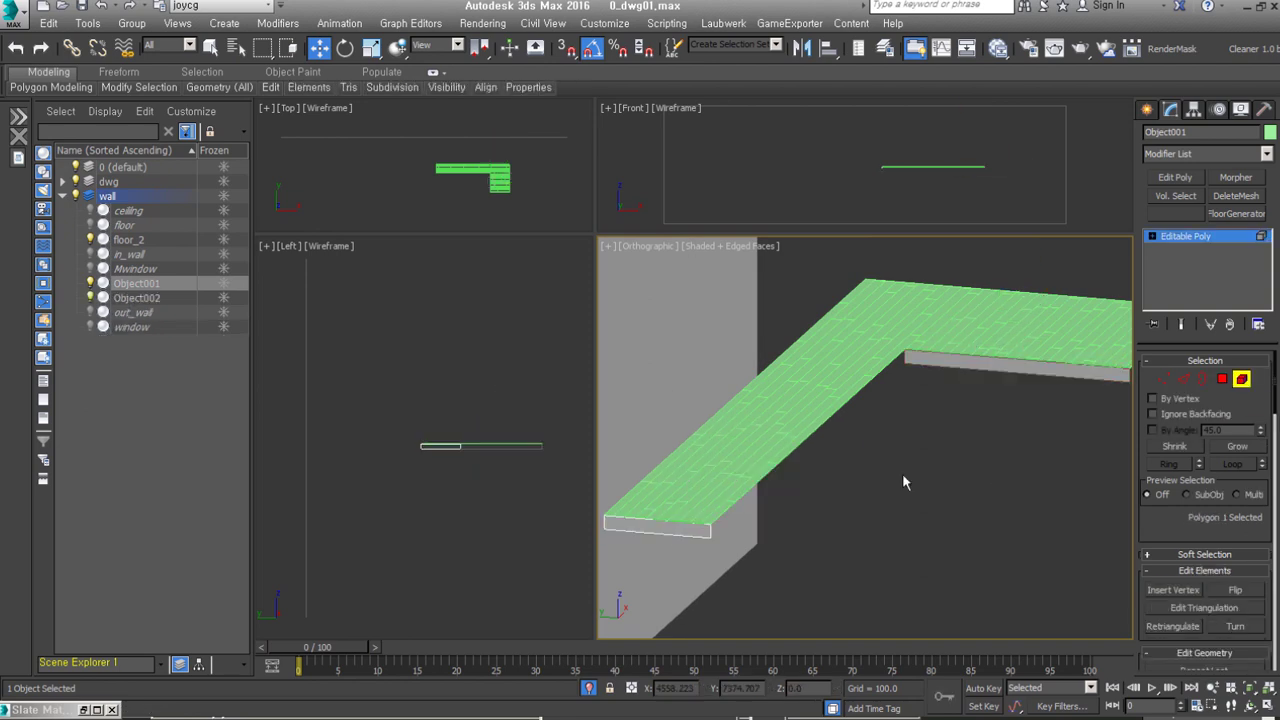
pyautogui.press('Return')
# Step: Change the Seed to reshuffle the boards, select floor_2 and remove leftover pieces
pyautogui.scroll(3, 841, 488)
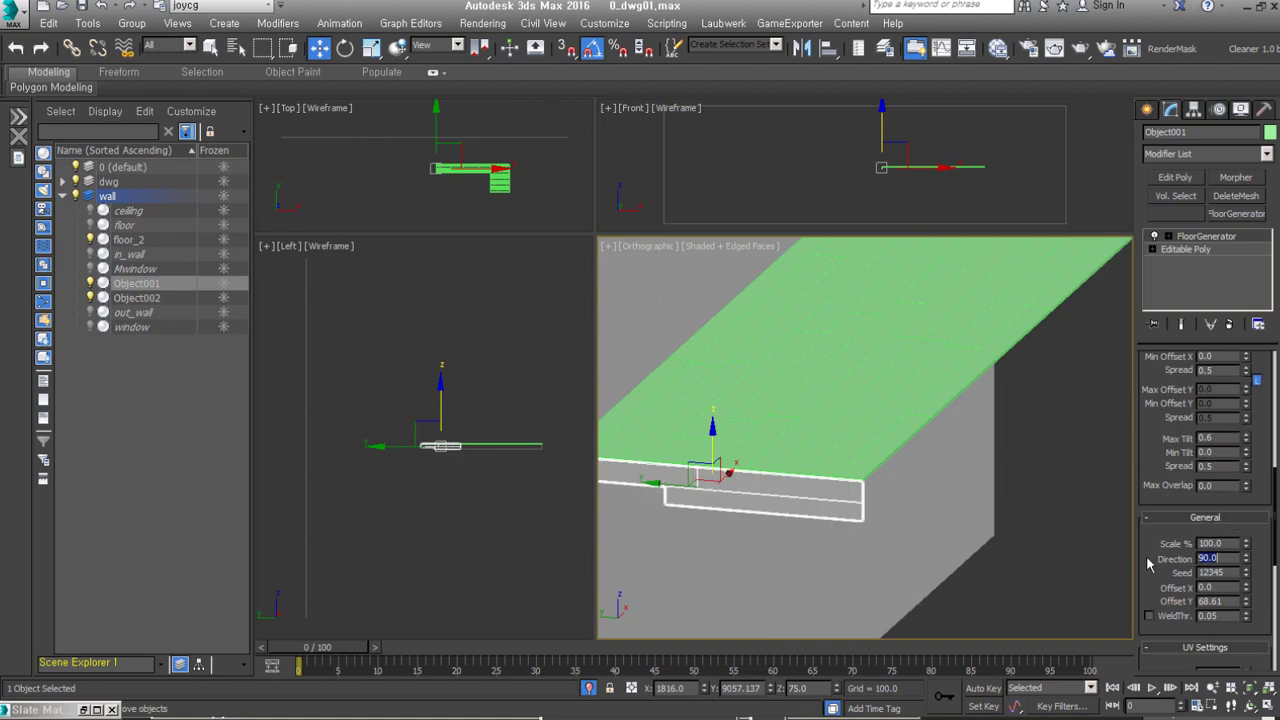
pyautogui.scroll(2, 841, 488)
pyautogui.moveTo(1246, 575); pyautogui.dragTo(1248, 575)
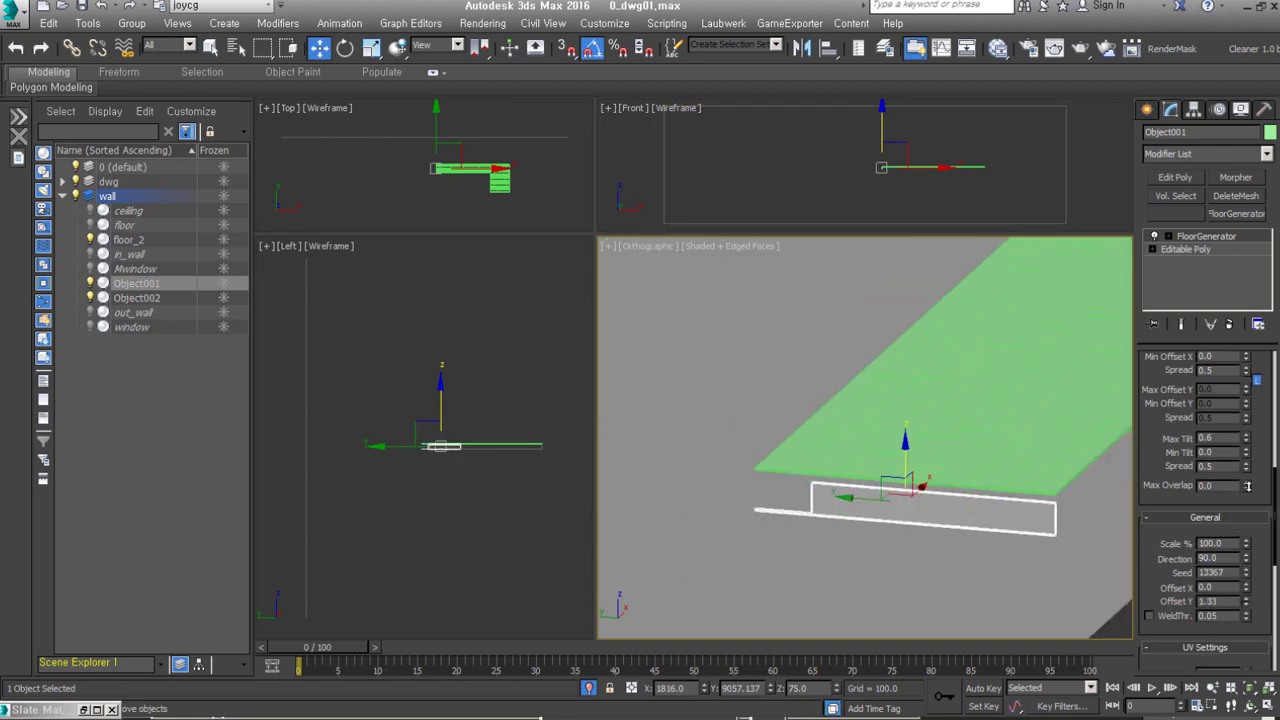
pyautogui.scroll(-5, 965, 433)
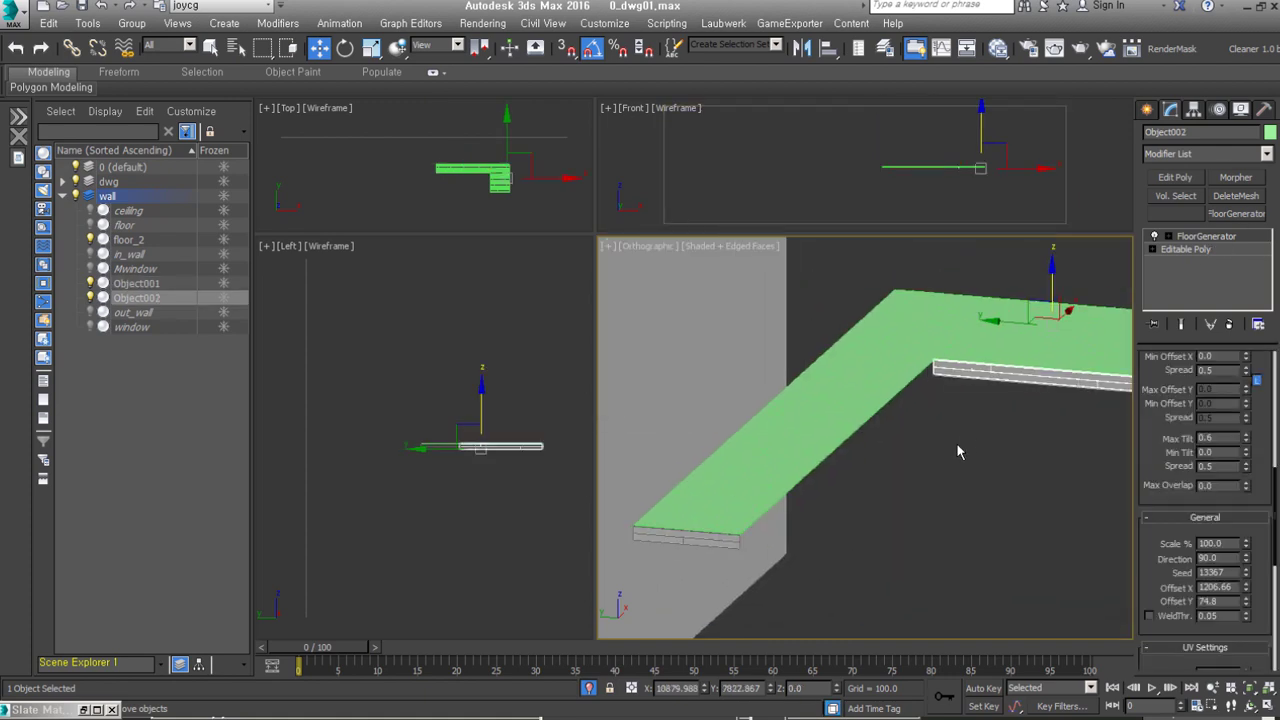
pyautogui.moveTo(1006, 566); pyautogui.dragTo(914, 480)
pyautogui.click(914, 368)
pyautogui.hotkey('ctrl', 'z')
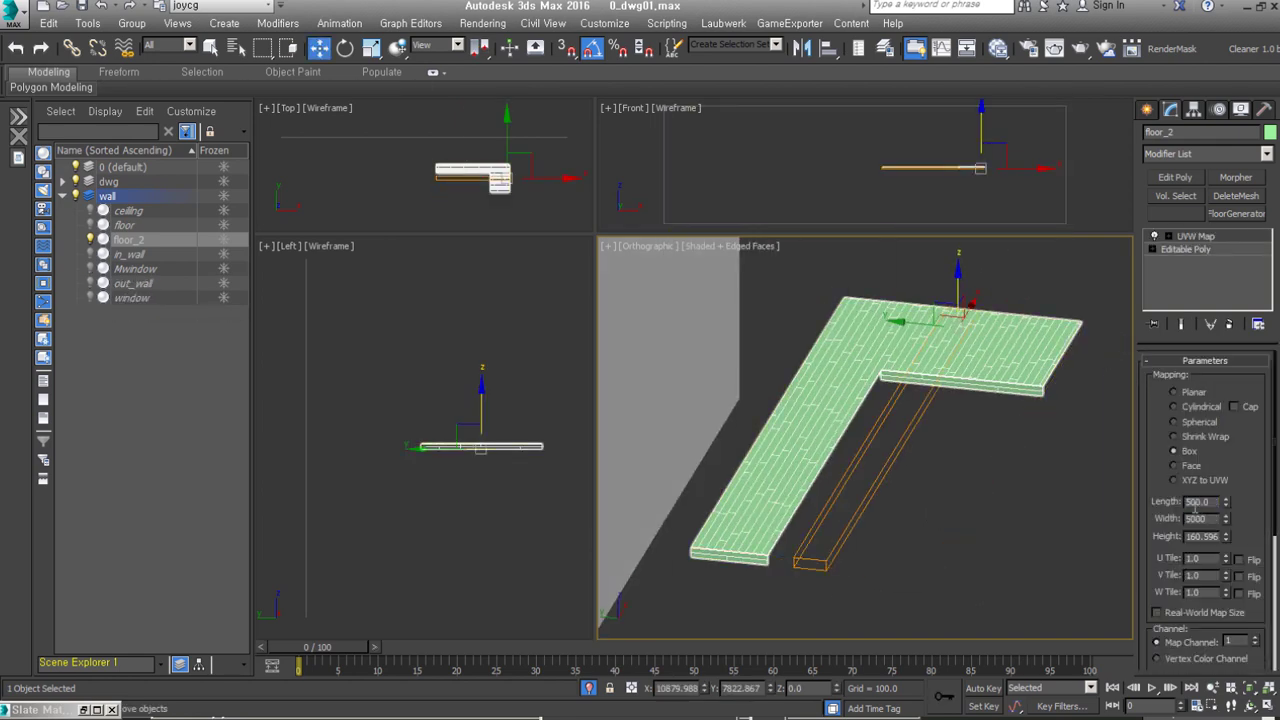
# Step: Unwrap floor_2's UVs and load joycg_vpi-floor_woodT.jpg into the bitmap node
pyautogui.click(1205, 548)
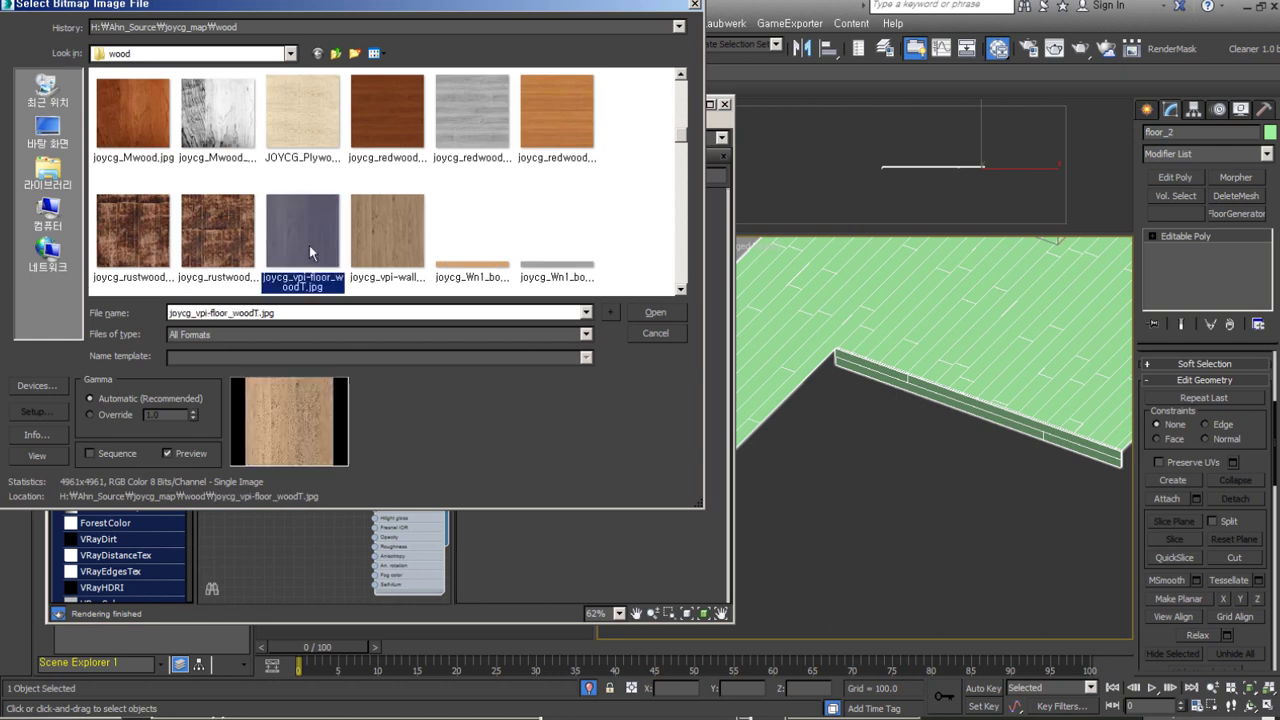
pyautogui.doubleClick(276, 427)
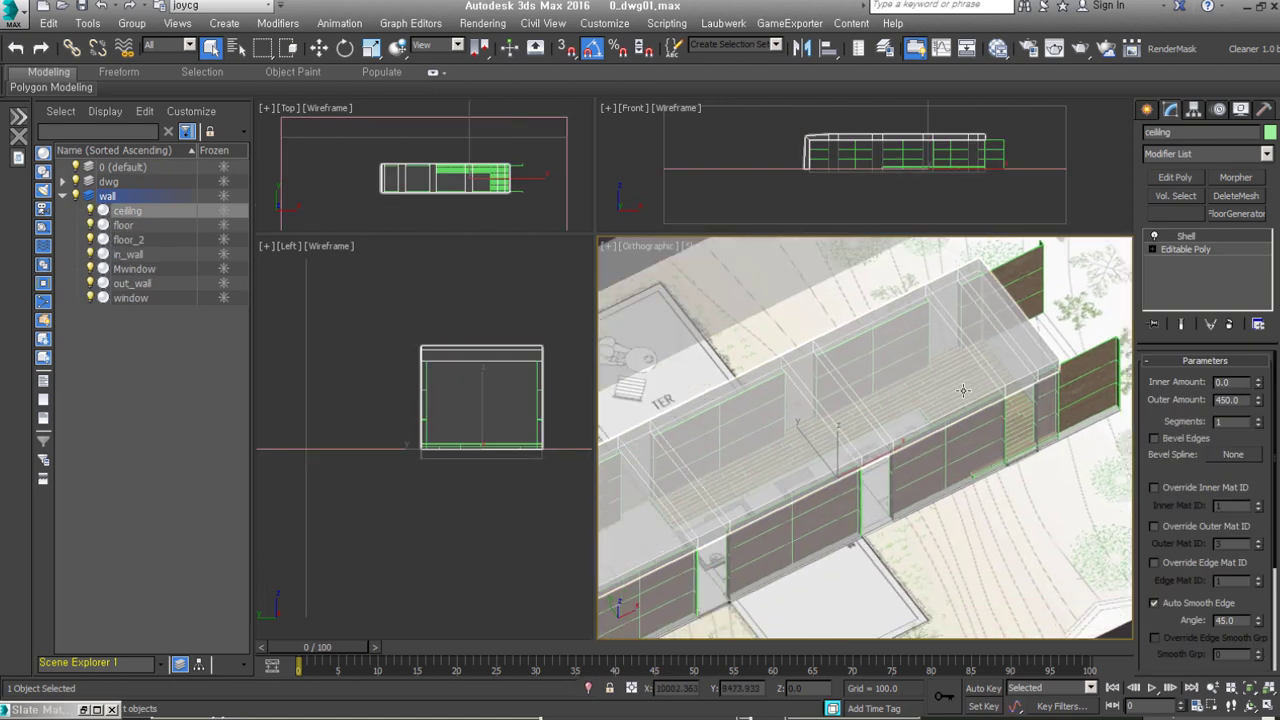
# Step: Draw a small circle on the ceiling_base slab near its right end
pyautogui.scroll(-3, 1200, 450)
pyautogui.keyDown('alt'); pyautogui.moveTo(900, 450); pyautogui.dragTo(1090, 535, button='middle'); pyautogui.keyUp('alt')
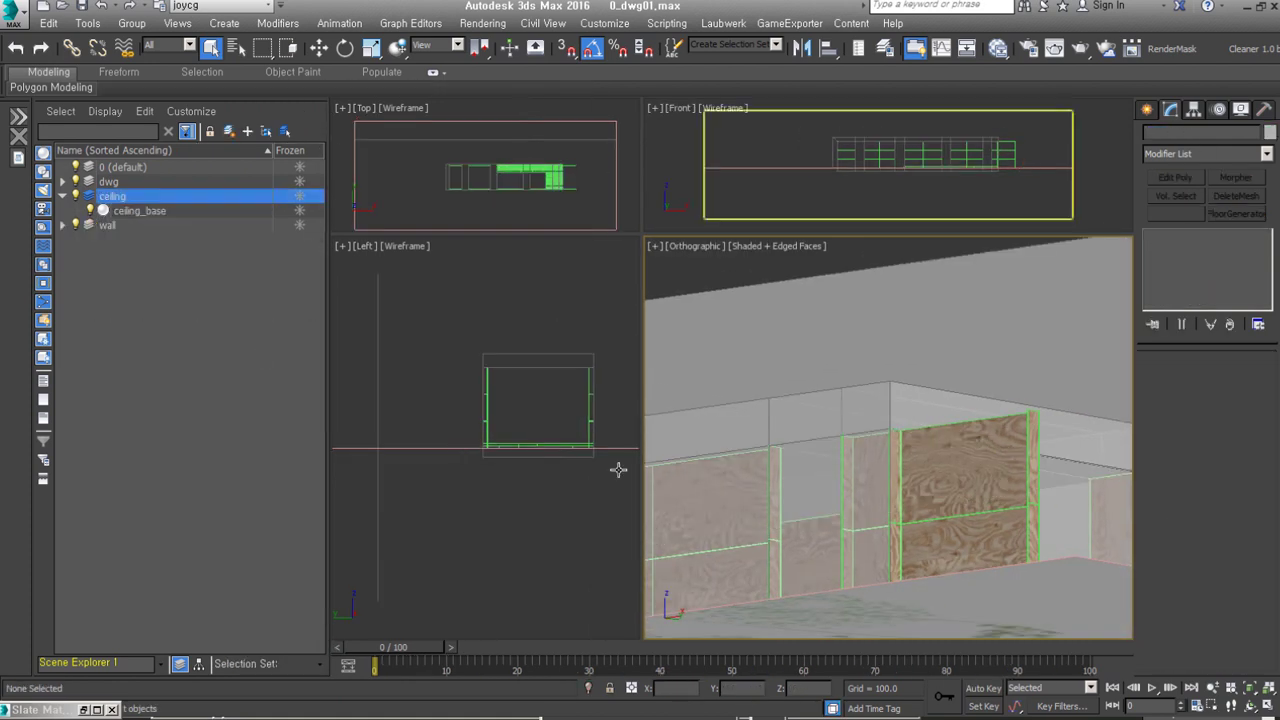
pyautogui.click(1183, 379)
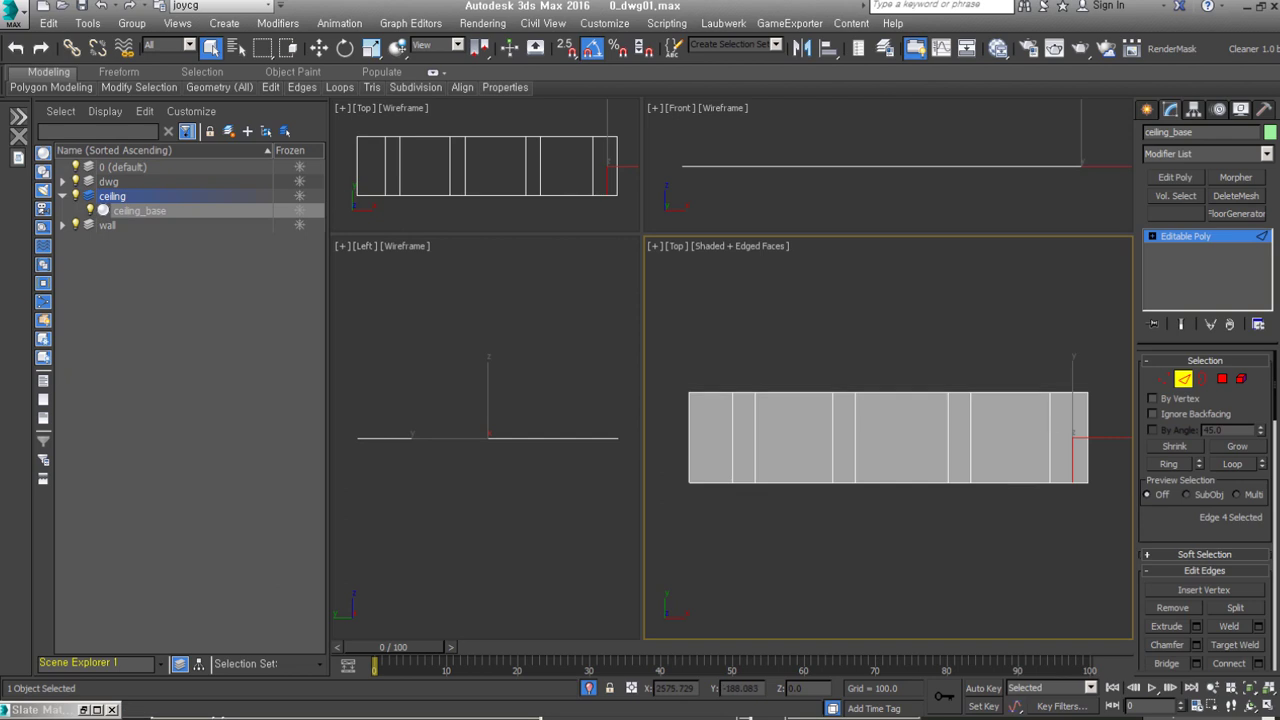
pyautogui.scroll(3, 1078, 459)
pyautogui.moveTo(1019, 354); pyautogui.dragTo(975, 370)
pyautogui.press('w')
# Step: Clone the circle into two rows of eight across the ceiling slab
pyautogui.scroll(1, 487, 176)
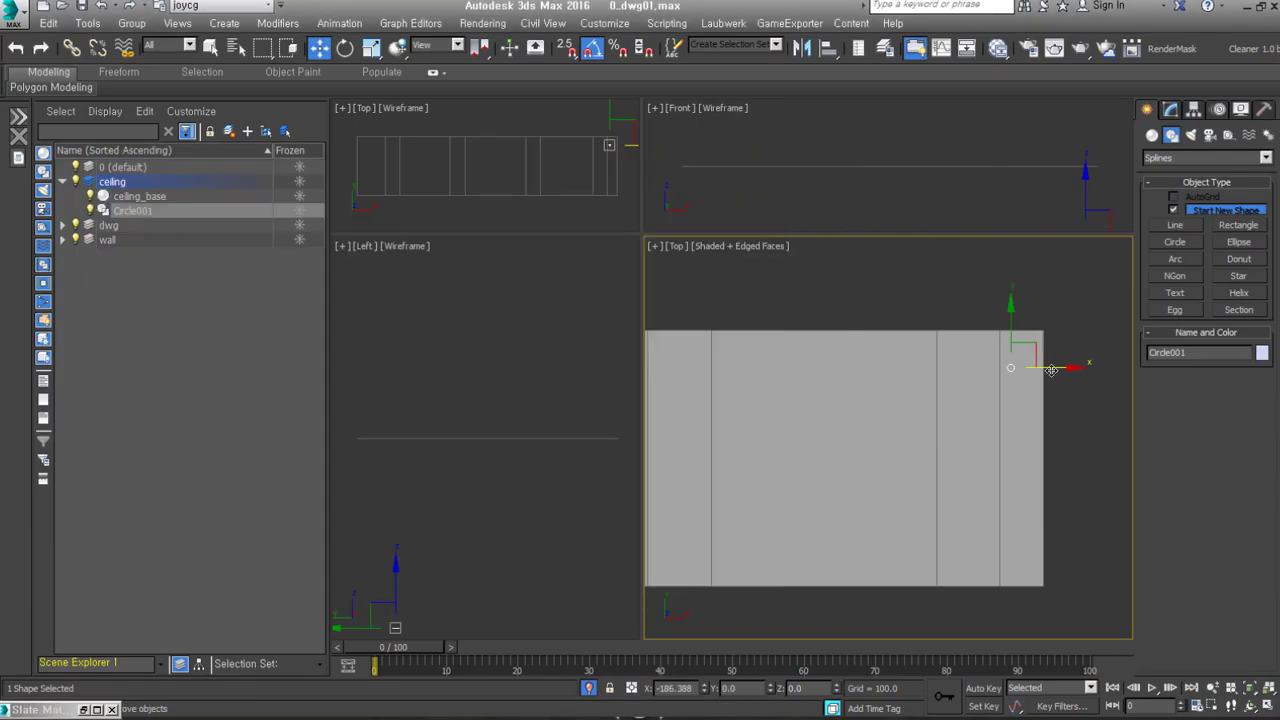
pyautogui.keyDown('shift'); pyautogui.moveTo(971, 385); pyautogui.dragTo(975, 385); pyautogui.keyUp('shift')
pyautogui.press('Return')
pyautogui.scroll(-2, 877, 400)
pyautogui.press('F3')
pyautogui.keyDown('shift'); pyautogui.moveTo(877, 355); pyautogui.dragTo(877, 442); pyautogui.keyUp('shift')
pyautogui.press('Return')
pyautogui.click(972, 568)
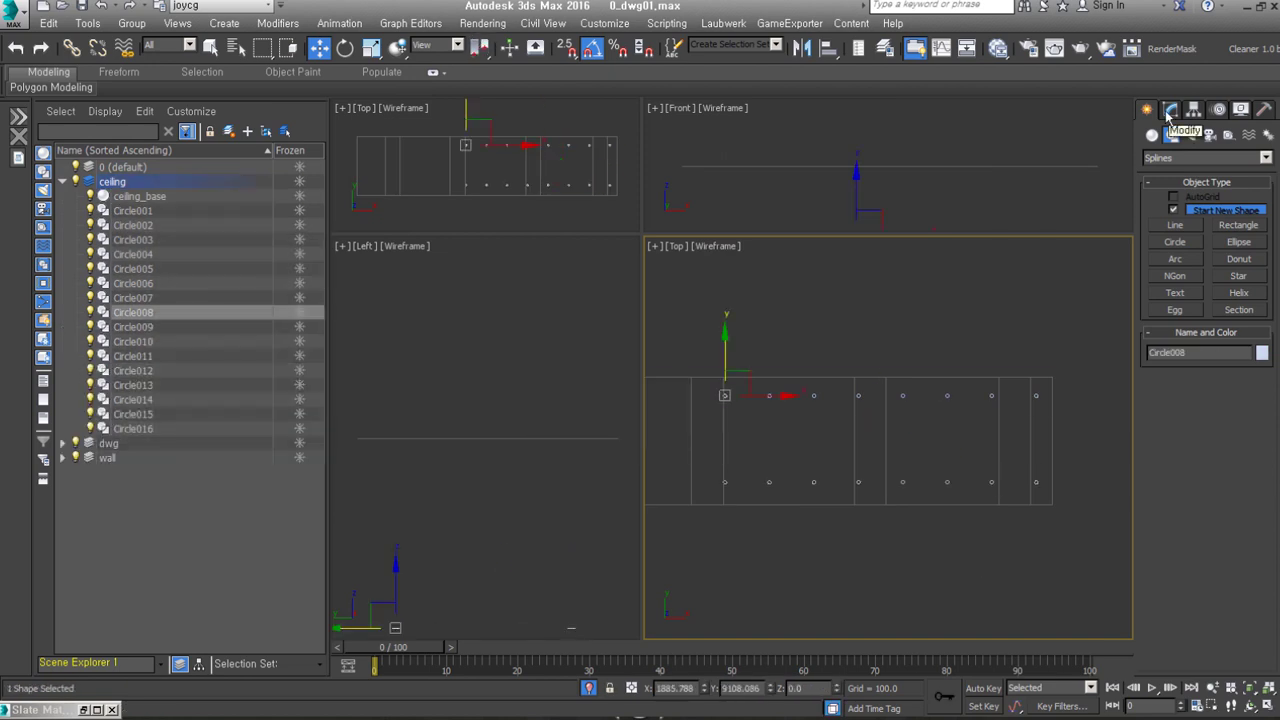
# Step: Convert the circle to an Editable Spline and attach all other circles to Circle001
pyautogui.click(133, 210)
pyautogui.click(1172, 505)
pyautogui.click(294, 448)
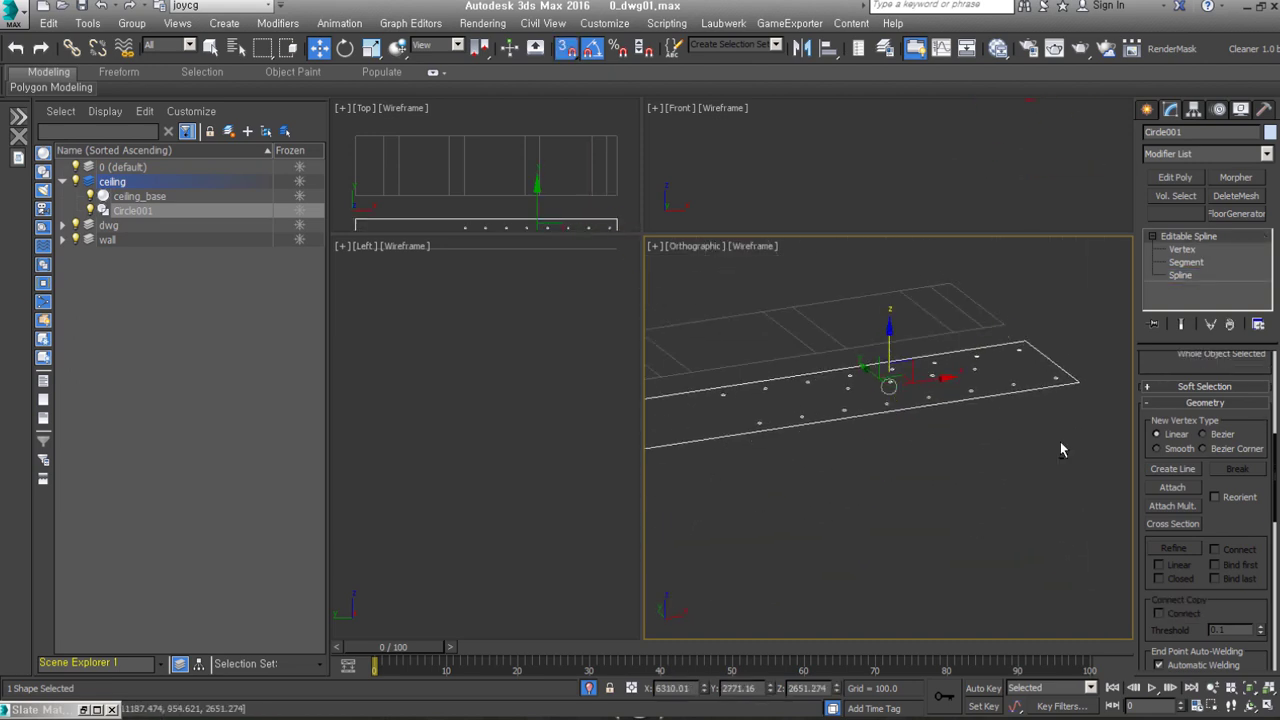
# Step: Widen the FloorGenerator boards on Circle001 to about 1800 and inspect them from several angles
pyautogui.moveTo(1248, 470); pyautogui.dragTo(1015, 437)
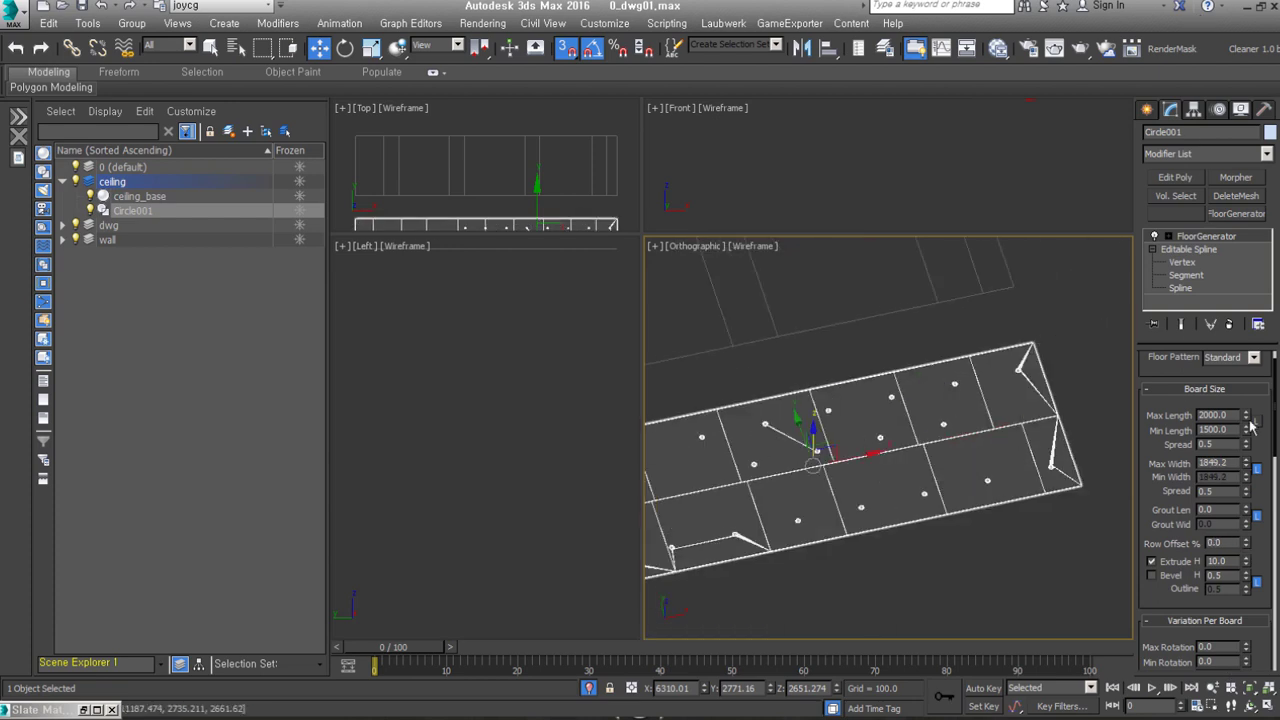
pyautogui.keyDown('alt'); pyautogui.moveTo(775, 472); pyautogui.dragTo(1013, 552, button='middle'); pyautogui.keyUp('alt')
pyautogui.scroll(-2, 1222, 398)
pyautogui.moveTo(930, 480)
pyautogui.keyDown('alt'); pyautogui.mouseDown(button='middle')
pyautogui.moveTo(903, 523)
pyautogui.moveTo(940, 500)
pyautogui.moveTo(1034, 517)
pyautogui.mouseUp(button='middle'); pyautogui.keyUp('alt')
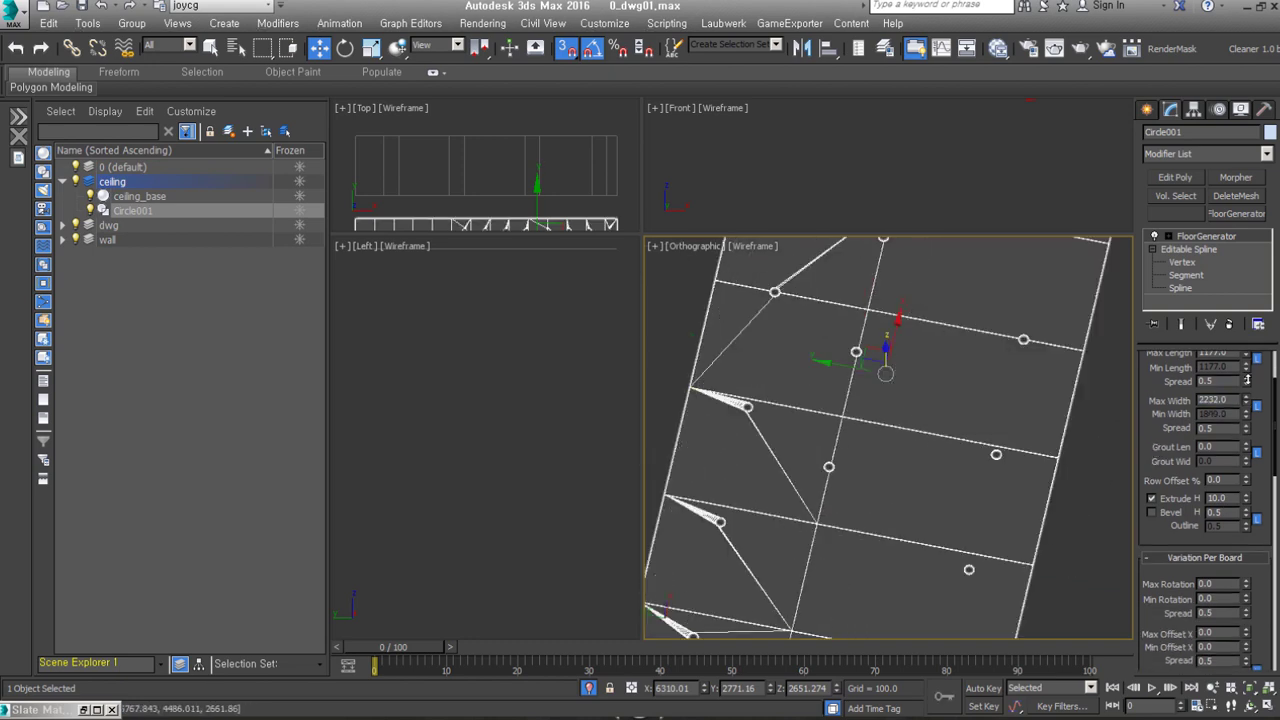
pyautogui.scroll(-3, 1256, 398)
pyautogui.moveTo(850, 480)
pyautogui.keyDown('alt'); pyautogui.mouseDown(button='middle')
pyautogui.moveTo(900, 520)
pyautogui.moveTo(930, 500)
pyautogui.mouseUp(button='middle'); pyautogui.keyUp('alt')
pyautogui.scroll(1, 1247, 525)
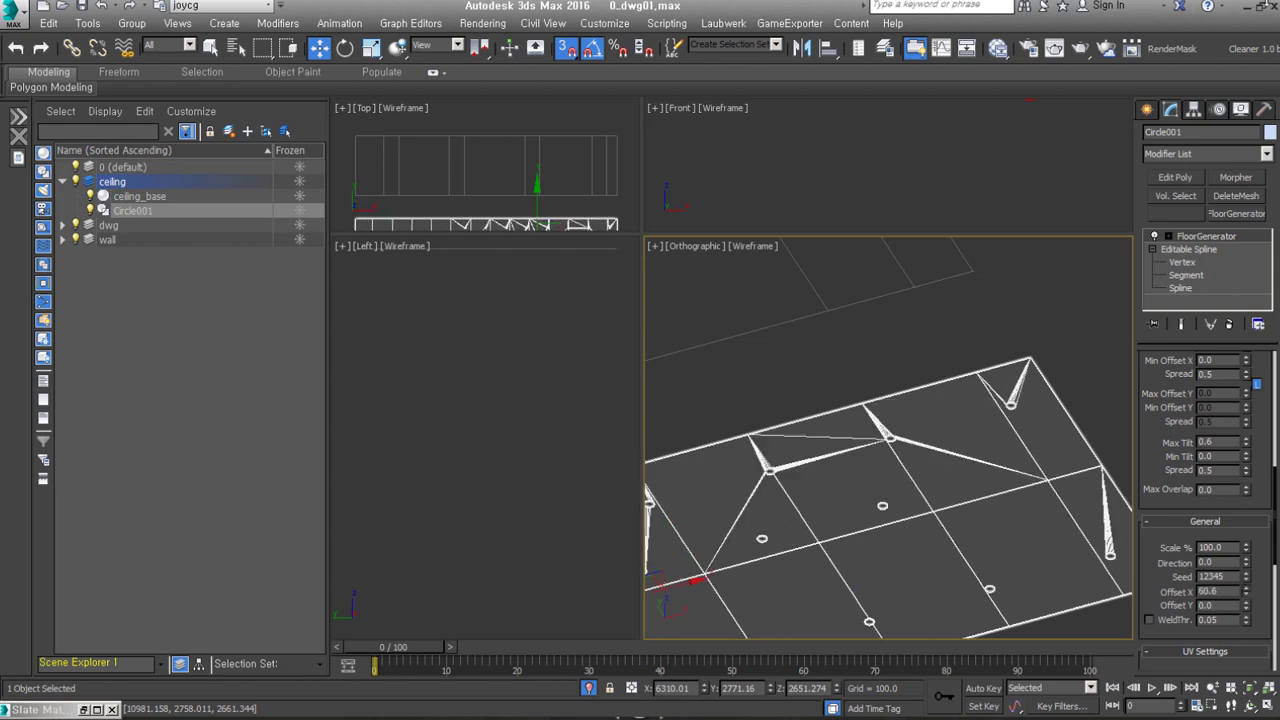
pyautogui.moveTo(950, 462)
pyautogui.keyDown('alt'); pyautogui.mouseDown(button='middle')
pyautogui.moveTo(877, 477)
pyautogui.moveTo(923, 503)
pyautogui.mouseUp(button='middle'); pyautogui.keyUp('alt')
# Step: Adjust Max Tilt and frame the zigzag truss in the view
pyautogui.scroll(5, 923, 503)
pyautogui.scroll(3, 1161, 503)
pyautogui.scroll(2, 1161, 503)
pyautogui.moveTo(1250, 403); pyautogui.dragTo(1252, 408)
pyautogui.press('z')
pyautogui.keyDown('alt'); pyautogui.moveTo(870, 480); pyautogui.dragTo(808, 443, button='middle'); pyautogui.keyUp('alt')
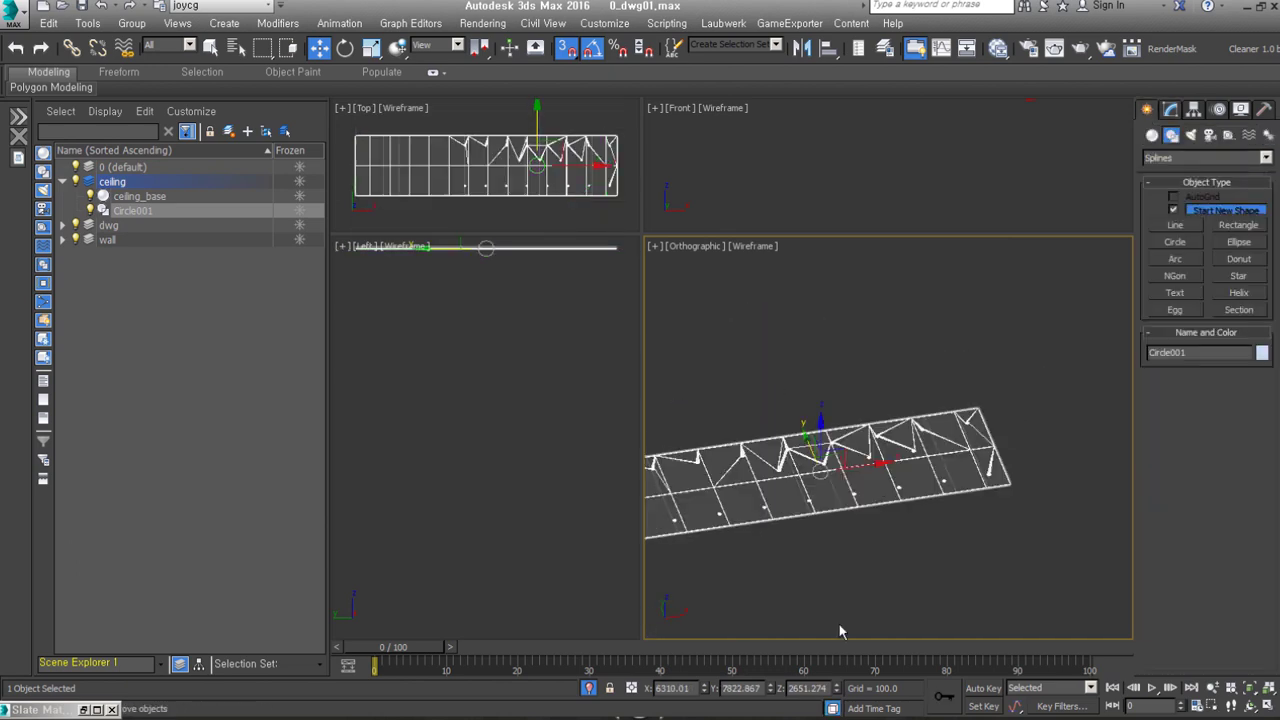
pyautogui.scroll(5, 941, 488)
# Step: Unhide the walls, put the sk counter on a new obj layer, and isolate it
pyautogui.scroll(-5, 941, 488)
pyautogui.hotkey('alt', 'q')
pyautogui.click(888, 452)
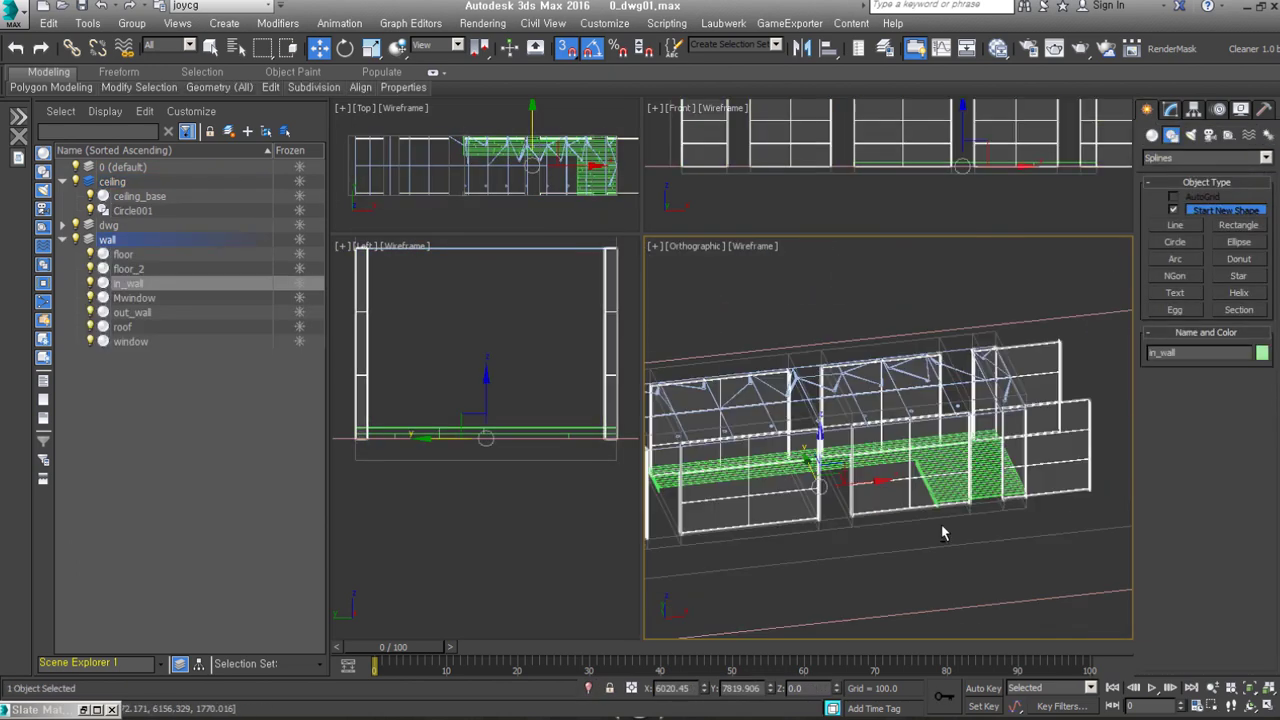
pyautogui.keyDown('alt'); pyautogui.moveTo(893, 459); pyautogui.dragTo(860, 480, button='middle'); pyautogui.keyUp('alt')
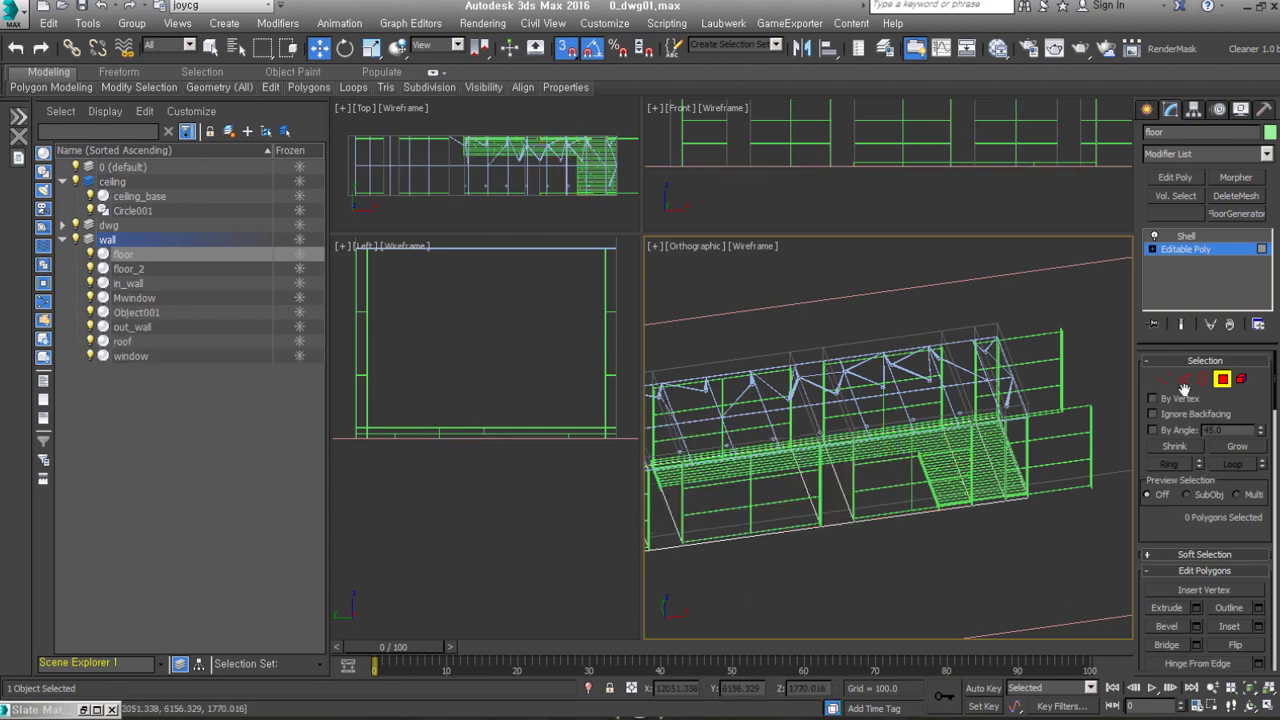
pyautogui.click(1040, 141)
pyautogui.click(63, 241)
pyautogui.write('obj')
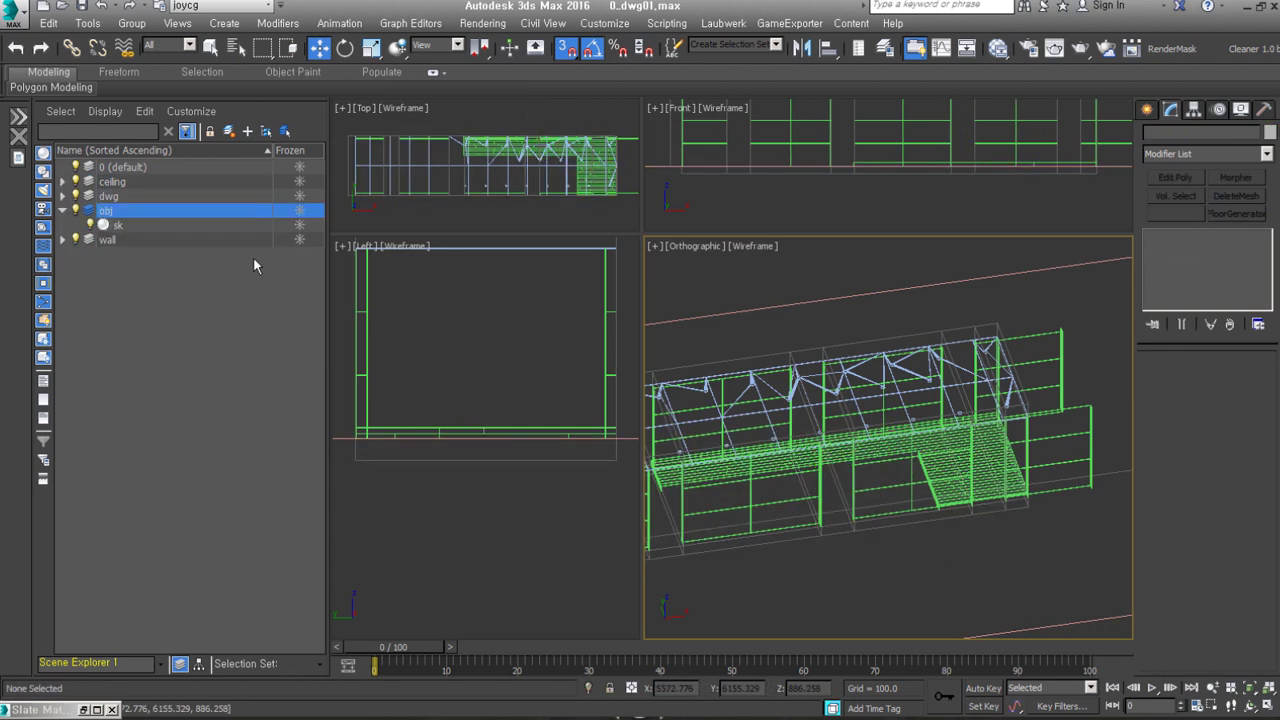
pyautogui.click(117, 225)
pyautogui.hotkey('alt', 'q')
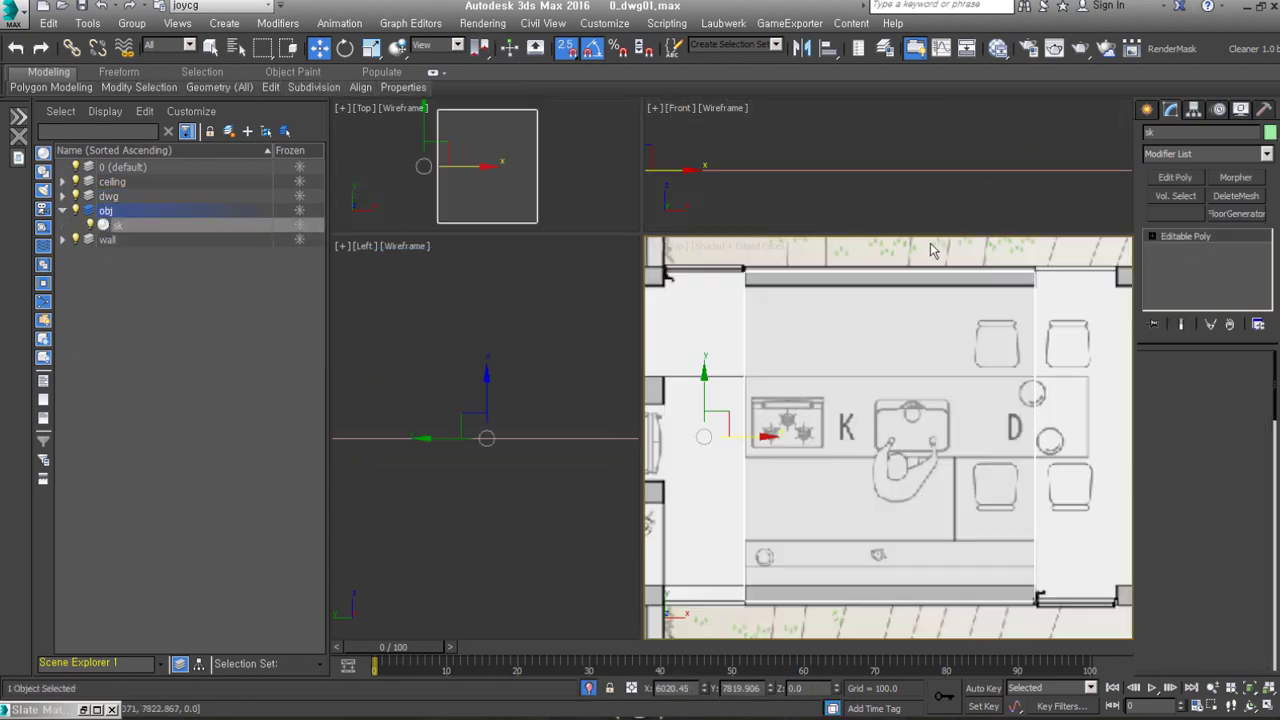
# Step: From the top view, clone the counter's bottom face as a new object
pyautogui.press('t')
pyautogui.press('2')
pyautogui.moveTo(858, 399); pyautogui.dragTo(855, 312, button='middle')
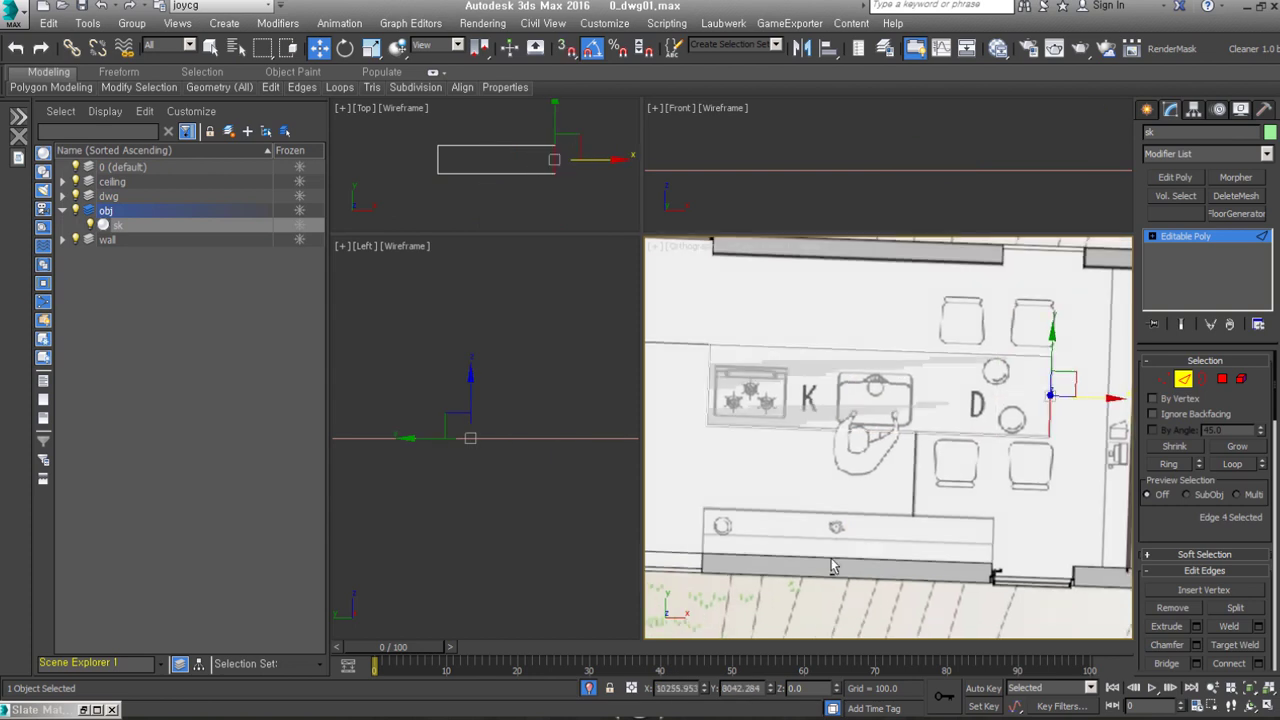
pyautogui.press('4')
pyautogui.click(880, 527)
pyautogui.click(712, 462)
pyautogui.click(832, 486)
pyautogui.press('2')
pyautogui.moveTo(904, 529); pyautogui.dragTo(893, 485, button='middle')
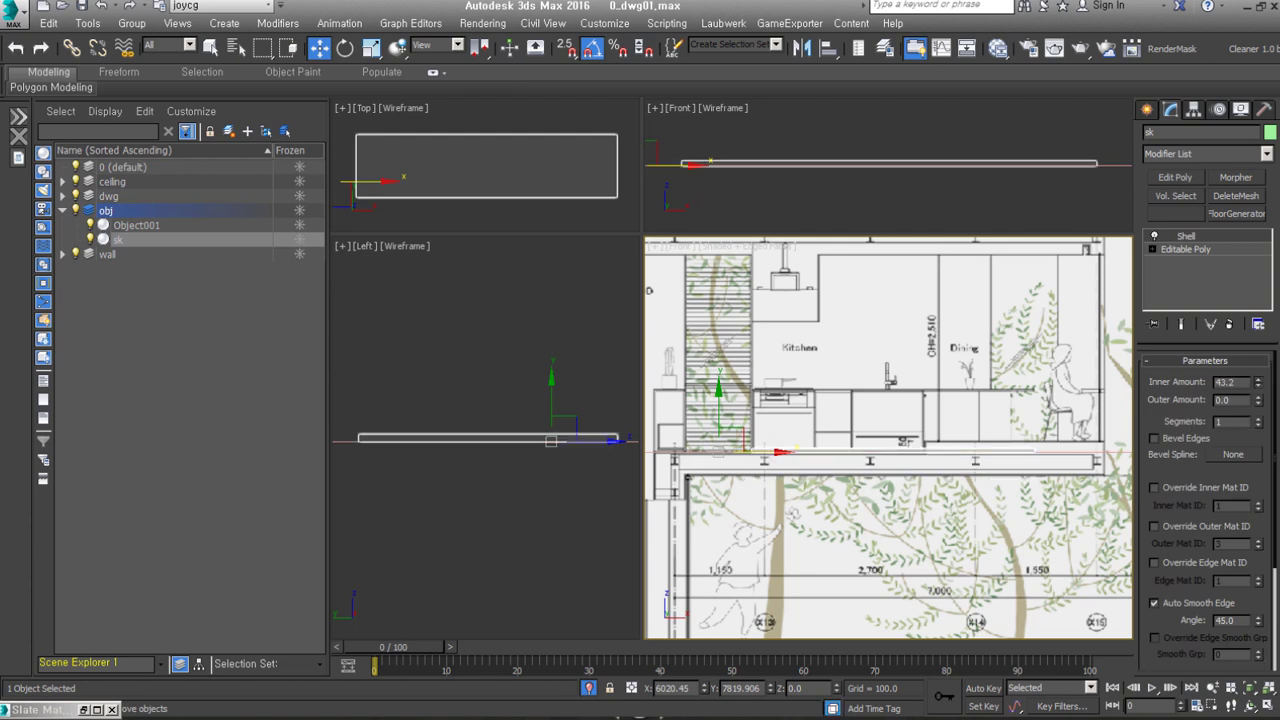
# Step: Set the Shell Inner Amount to 850 to form the counter block
pyautogui.write('850')
pyautogui.press('Return')
pyautogui.keyDown('alt'); pyautogui.moveTo(901, 410); pyautogui.dragTo(876, 462, button='middle'); pyautogui.keyUp('alt')
pyautogui.scroll(3, 876, 462)
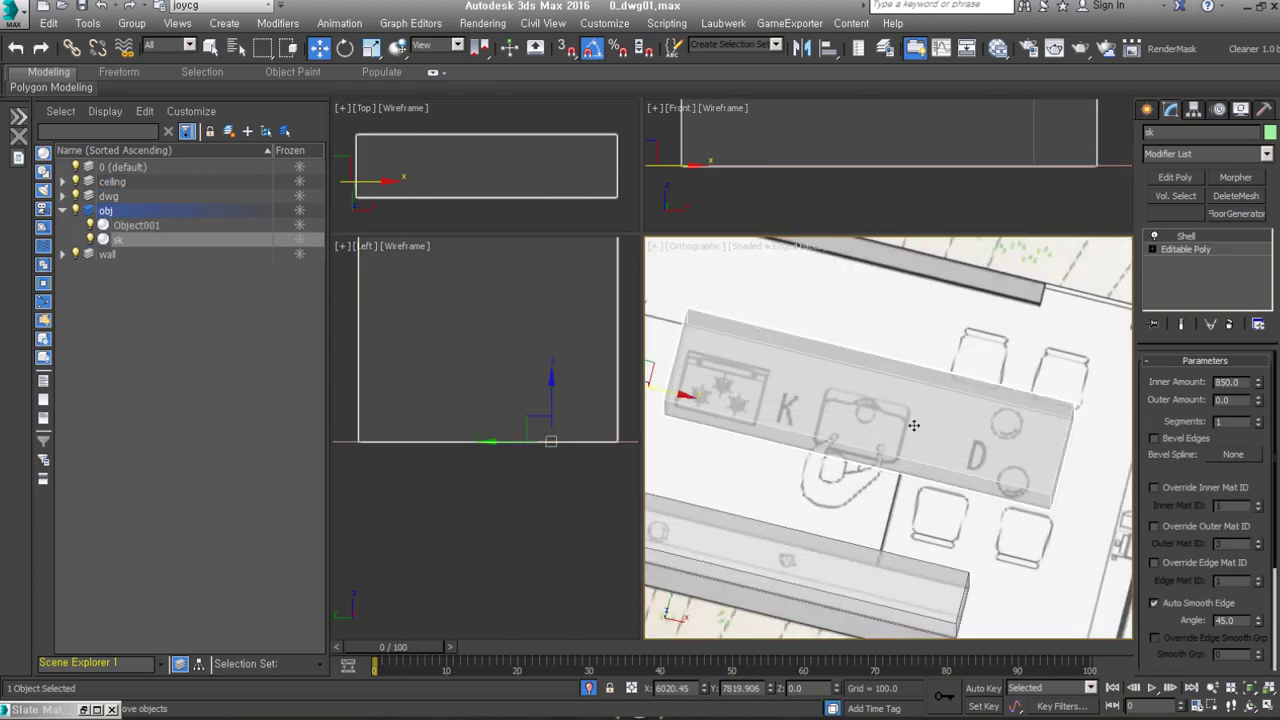
# Step: Draw a rectangle over the sink area on the counter, viewed from the top
pyautogui.press('t')
pyautogui.click(1147, 109)
pyautogui.click(1171, 135)
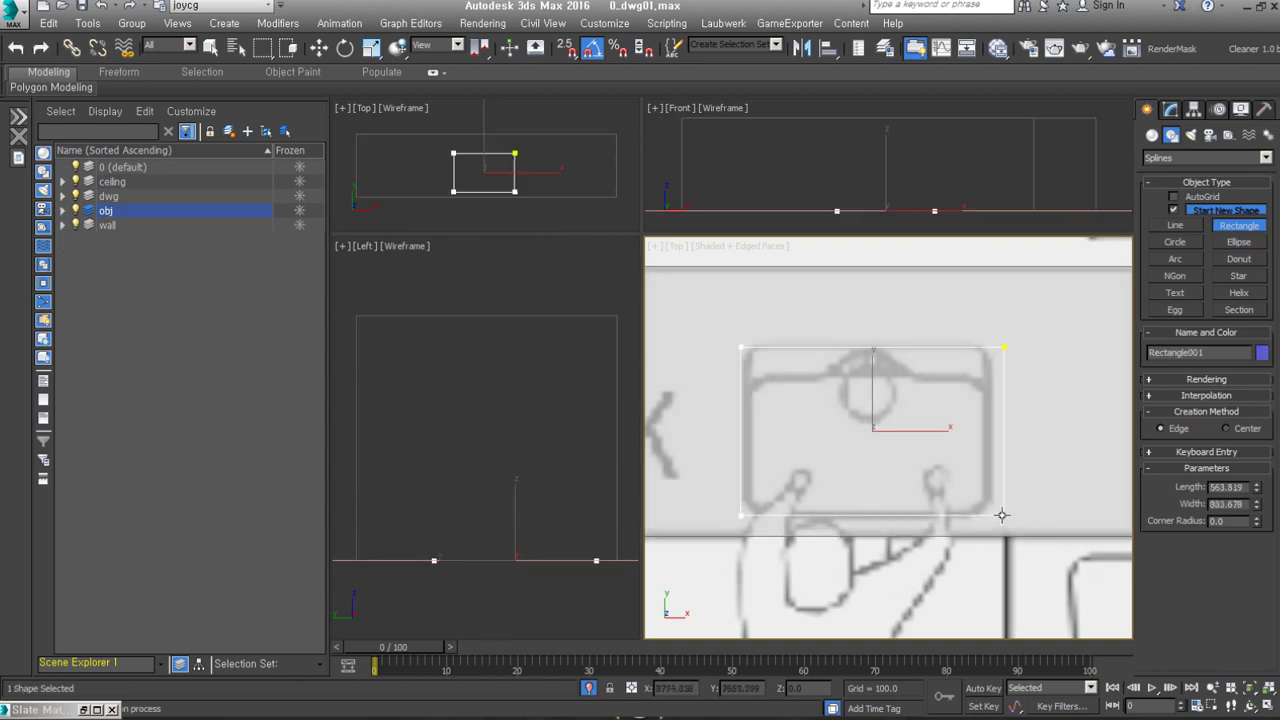
pyautogui.press('w')
pyautogui.scroll(-3, 866, 430)
pyautogui.keyDown('alt'); pyautogui.moveTo(866, 430); pyautogui.dragTo(710, 433, button='middle'); pyautogui.keyUp('alt')
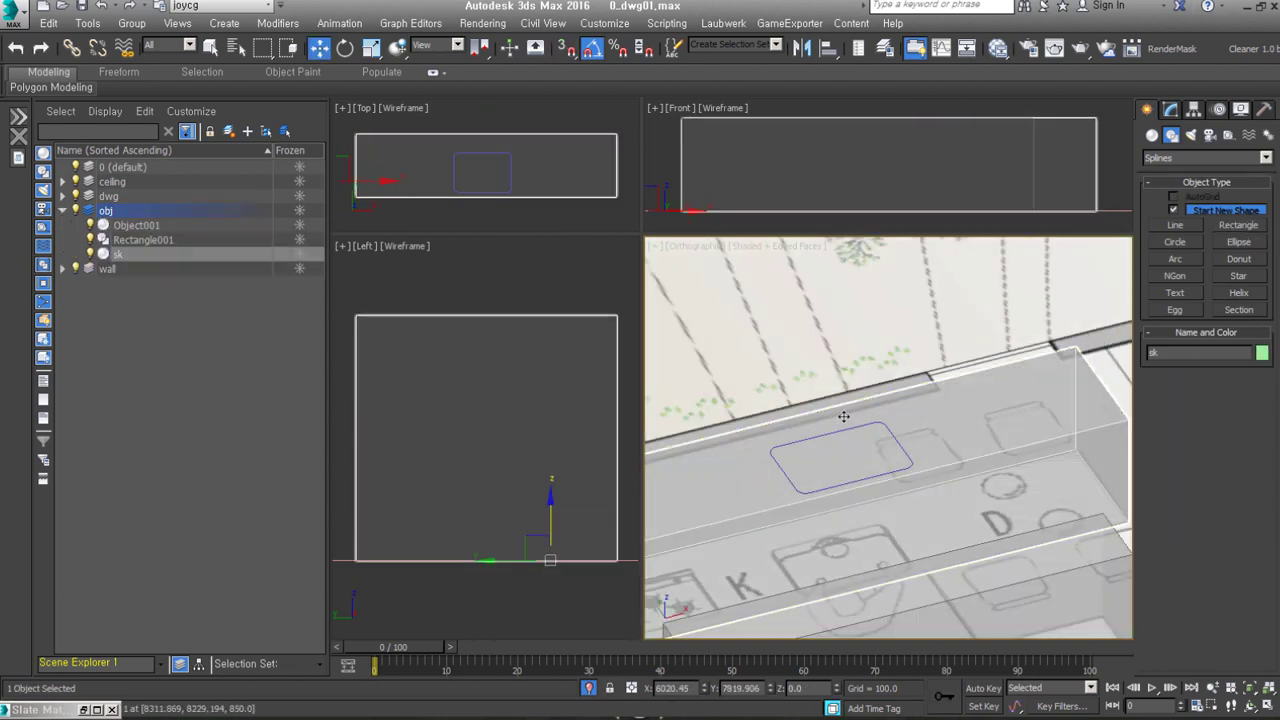
# Step: Isolate the rounded rectangle and check it against the kitchen reference photo
pyautogui.hotkey('alt', 'q')
pyautogui.press('t')
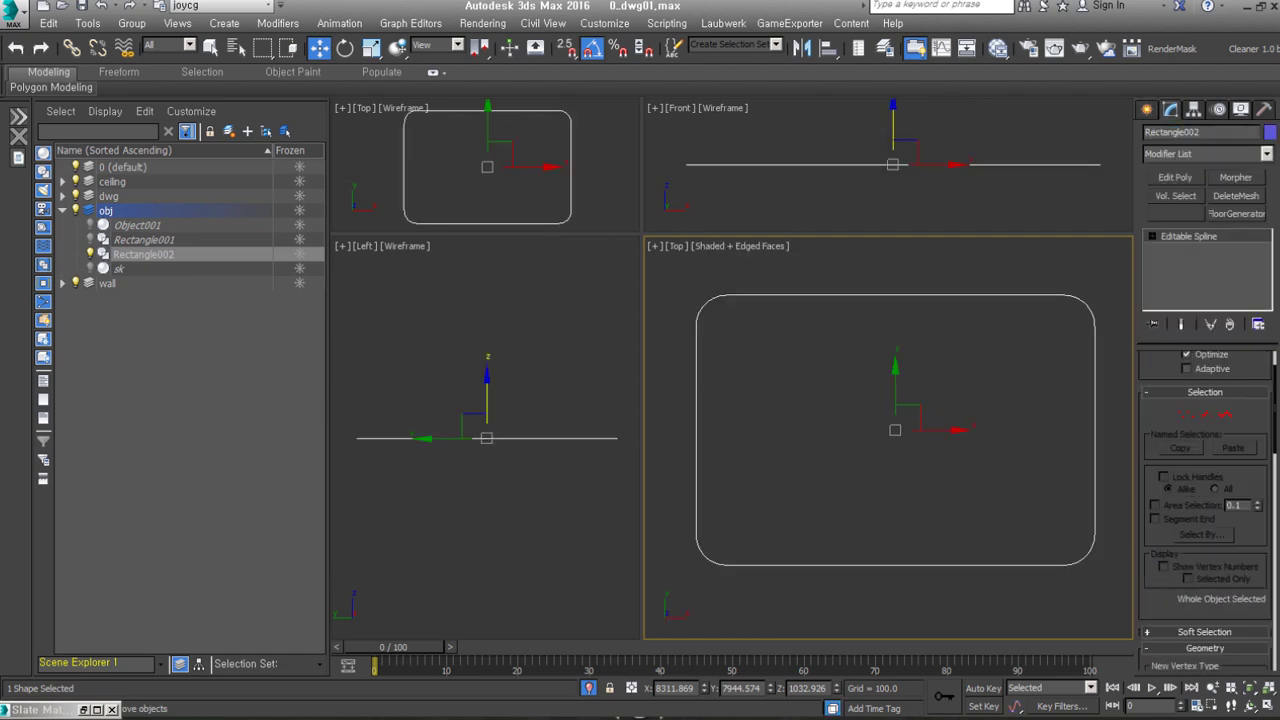
pyautogui.hotkey('alt', 'Tab')
pyautogui.doubleClick(328, 500)
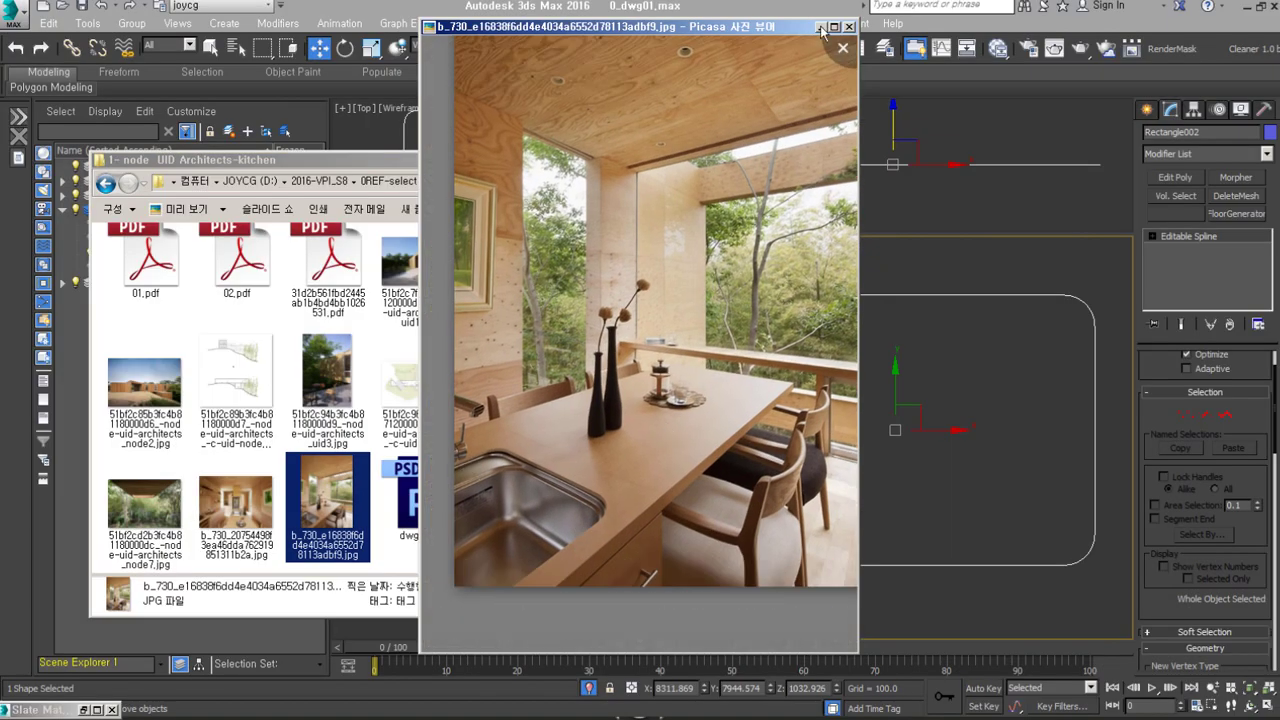
pyautogui.scroll(-5, 1185, 612)
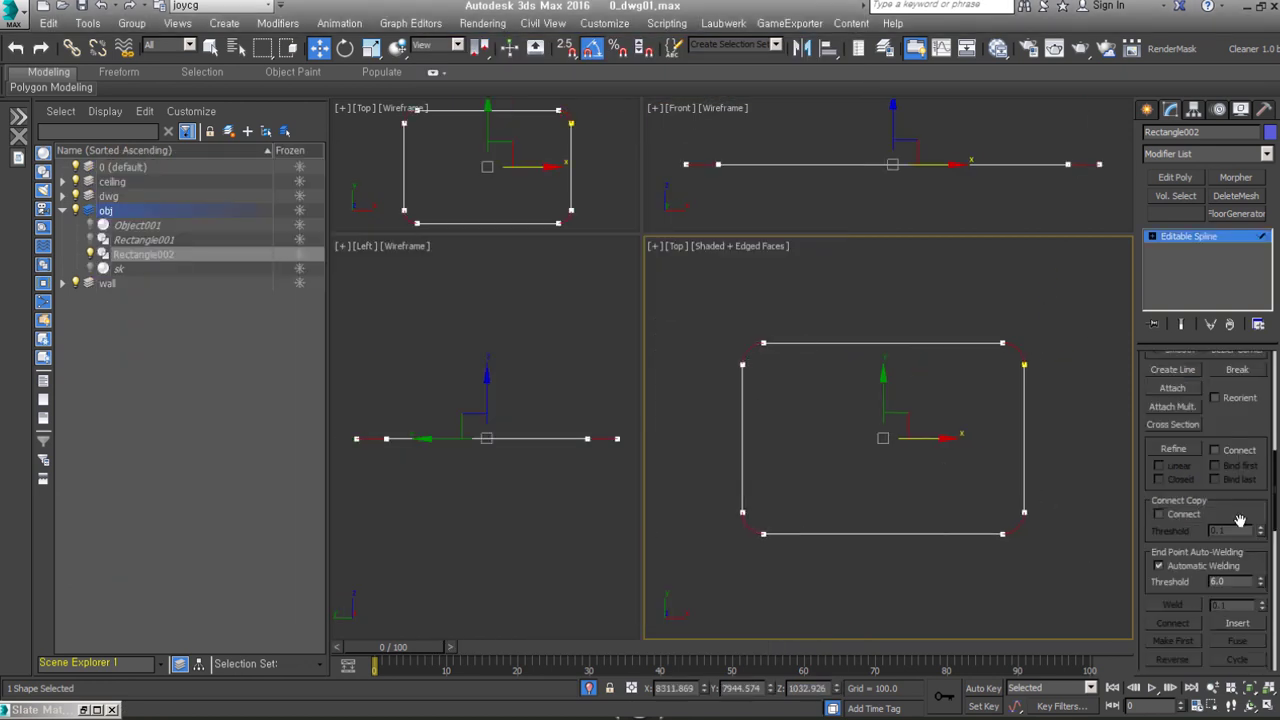
# Step: Convert the rounded outline shape into an Editable Poly
pyautogui.click(1156, 240)
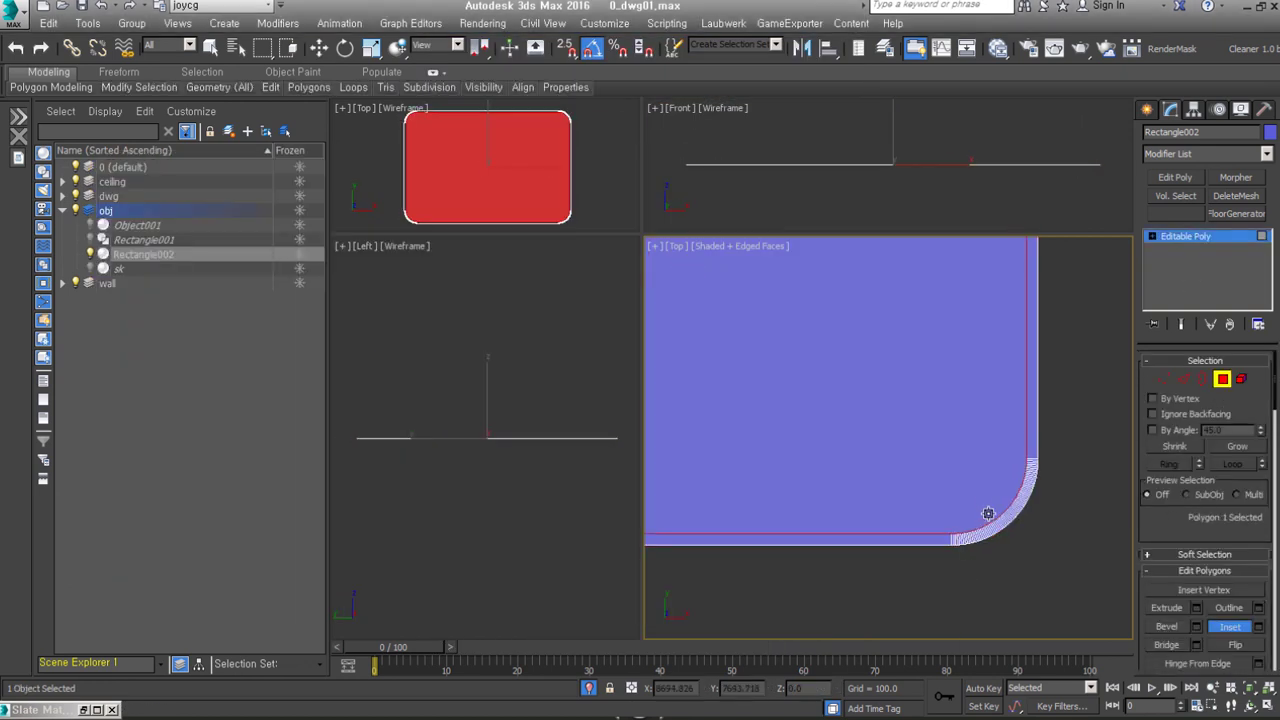
pyautogui.rightClick(958, 548)
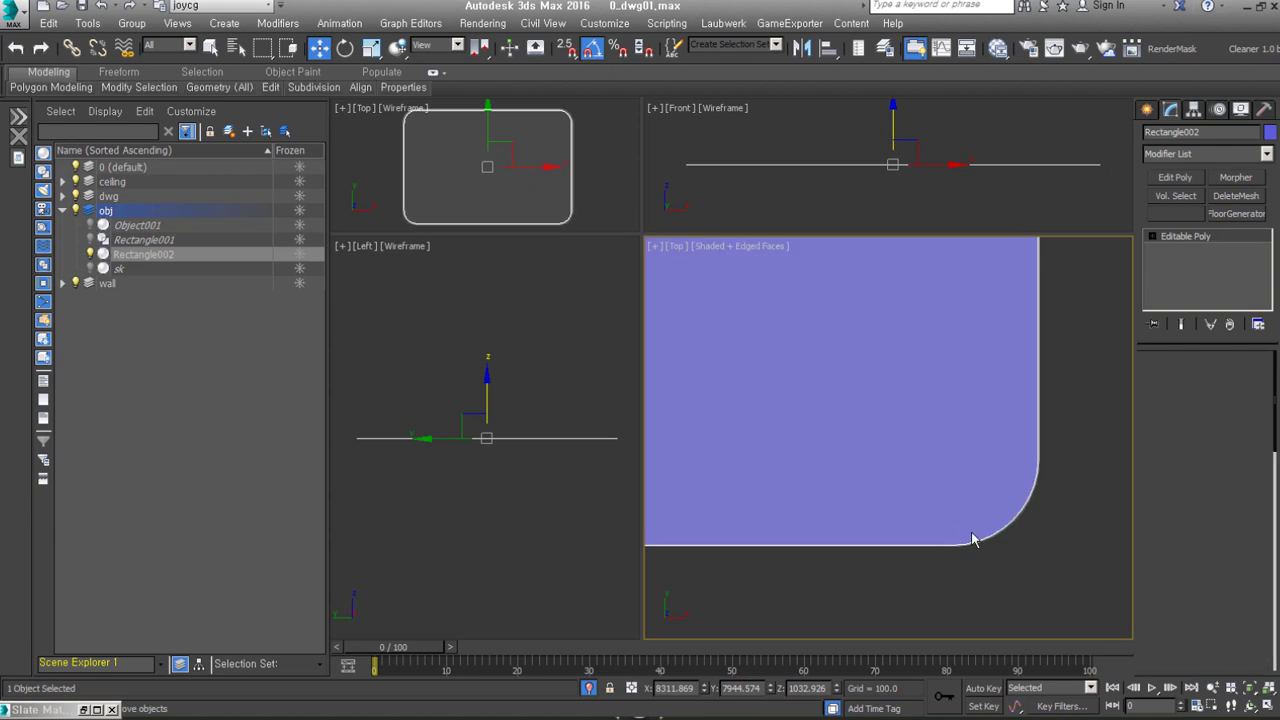
pyautogui.click(981, 467)
pyautogui.scroll(-3, 949, 422)
pyautogui.moveTo(940, 474); pyautogui.dragTo(1067, 358, button='middle')
# Step: Split the rounded corner edges and move the top strip of the outline upward
pyautogui.press('2')
pyautogui.scroll(2, 1066, 370)
pyautogui.doubleClick(975, 352)
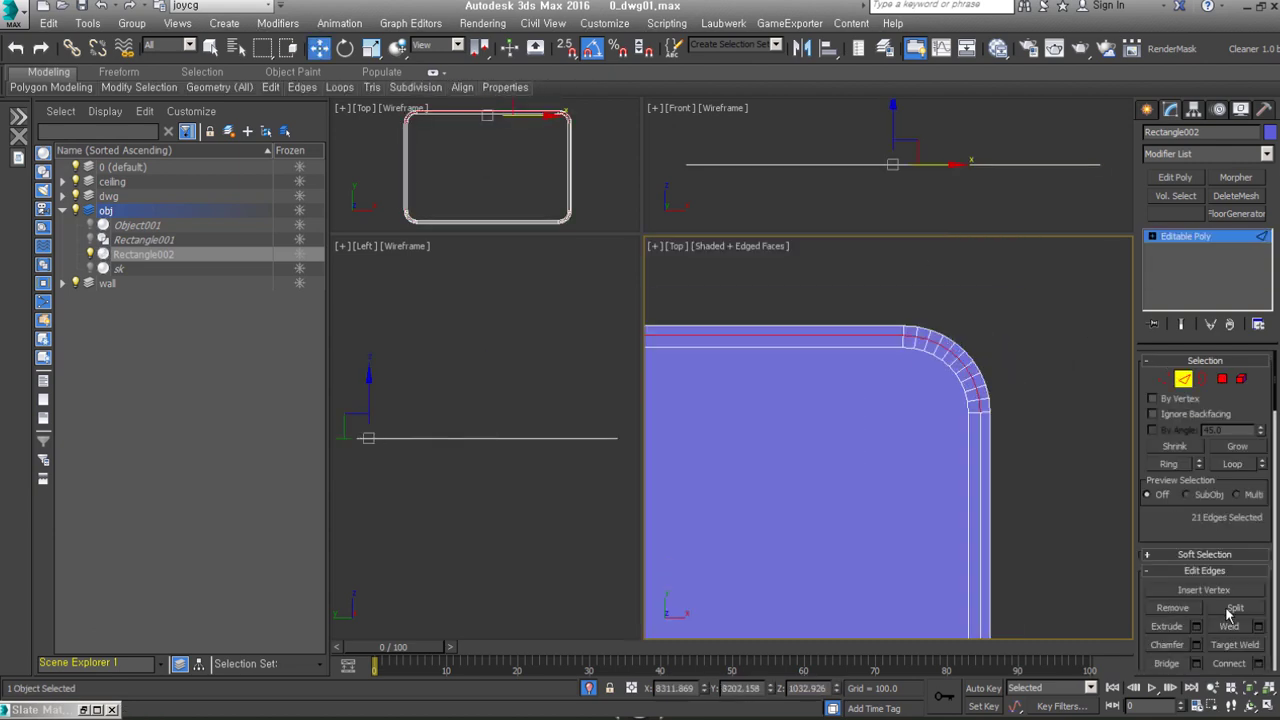
pyautogui.scroll(2, 940, 453)
pyautogui.keyDown('ctrl'); pyautogui.click(940, 465); pyautogui.keyUp('ctrl')
pyautogui.click(1236, 607)
pyautogui.scroll(-3, 900, 450)
pyautogui.press('4')
pyautogui.press('1')
pyautogui.moveTo(886, 378); pyautogui.dragTo(886, 333)
pyautogui.scroll(3, 1040, 420)
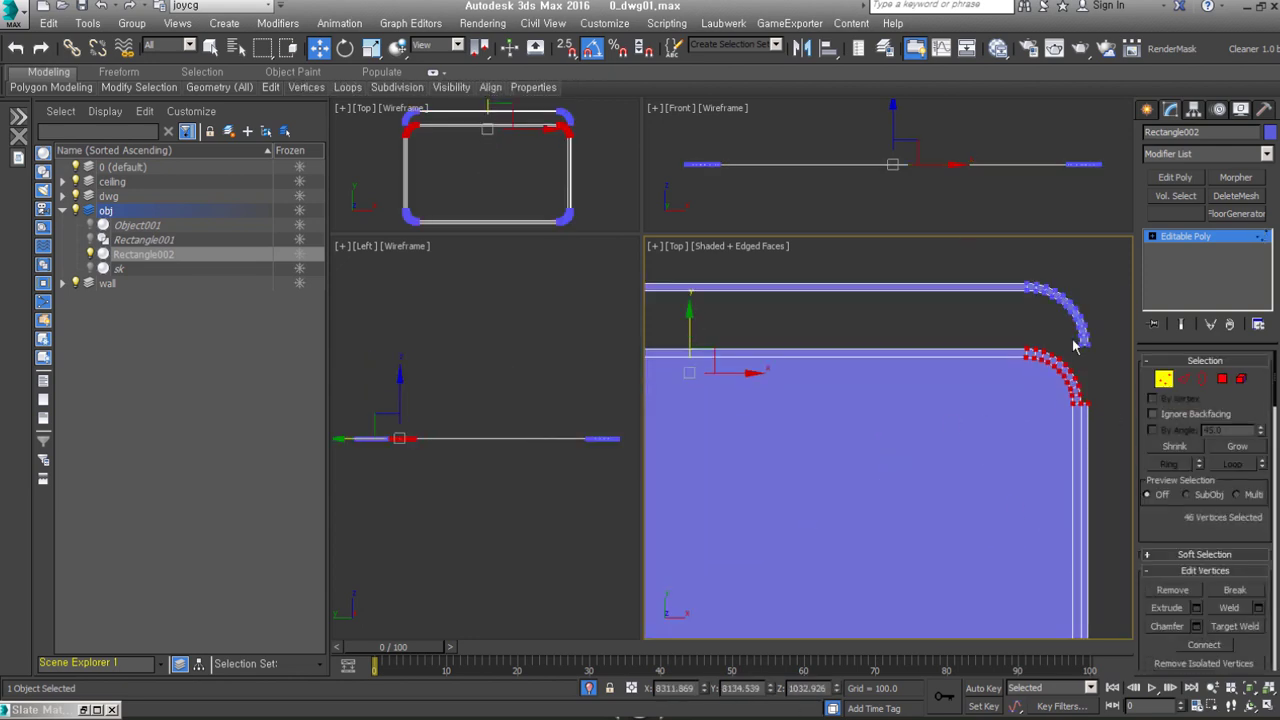
pyautogui.scroll(1, 1018, 370)
# Step: Select the two top edges of the outline at the notch
pyautogui.press('2')
pyautogui.scroll(-2, 1018, 370)
pyautogui.moveTo(820, 390); pyautogui.dragTo(904, 387, button='middle')
pyautogui.scroll(-3, 904, 387)
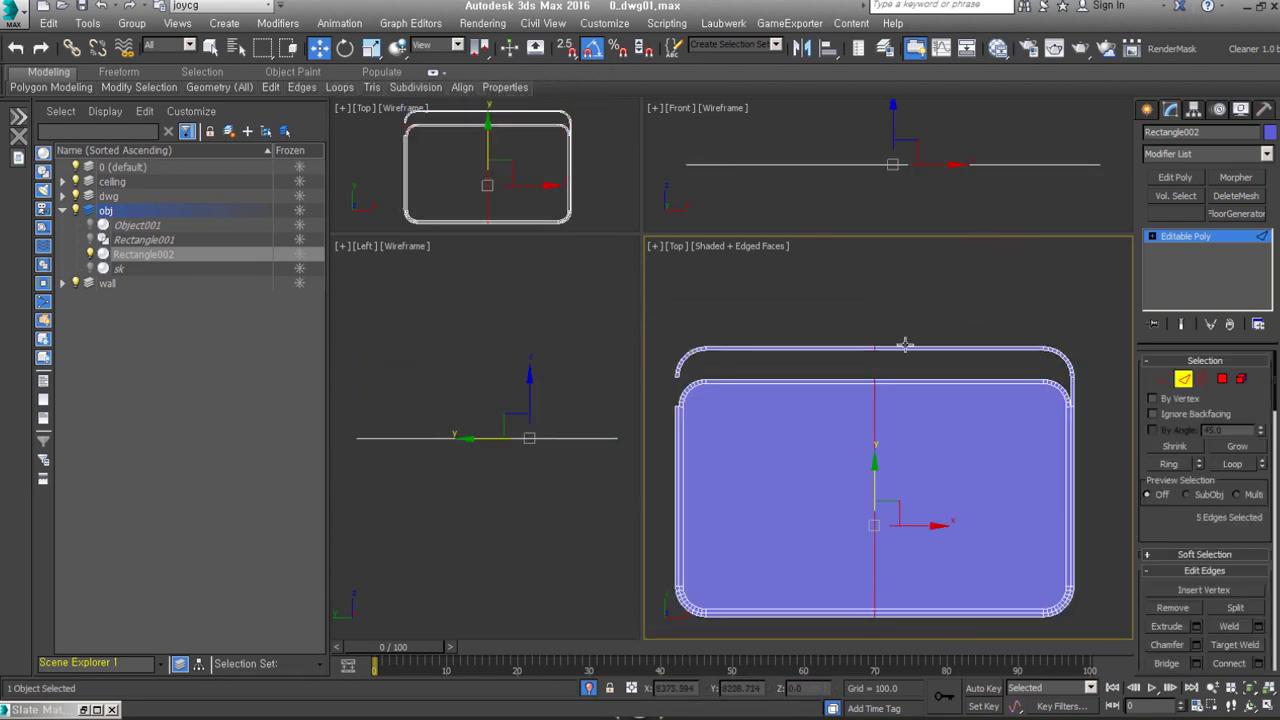
pyautogui.scroll(3, 880, 280)
pyautogui.keyDown('ctrl'); pyautogui.click(905, 362); pyautogui.keyUp('ctrl')
pyautogui.scroll(-3, 1025, 443)
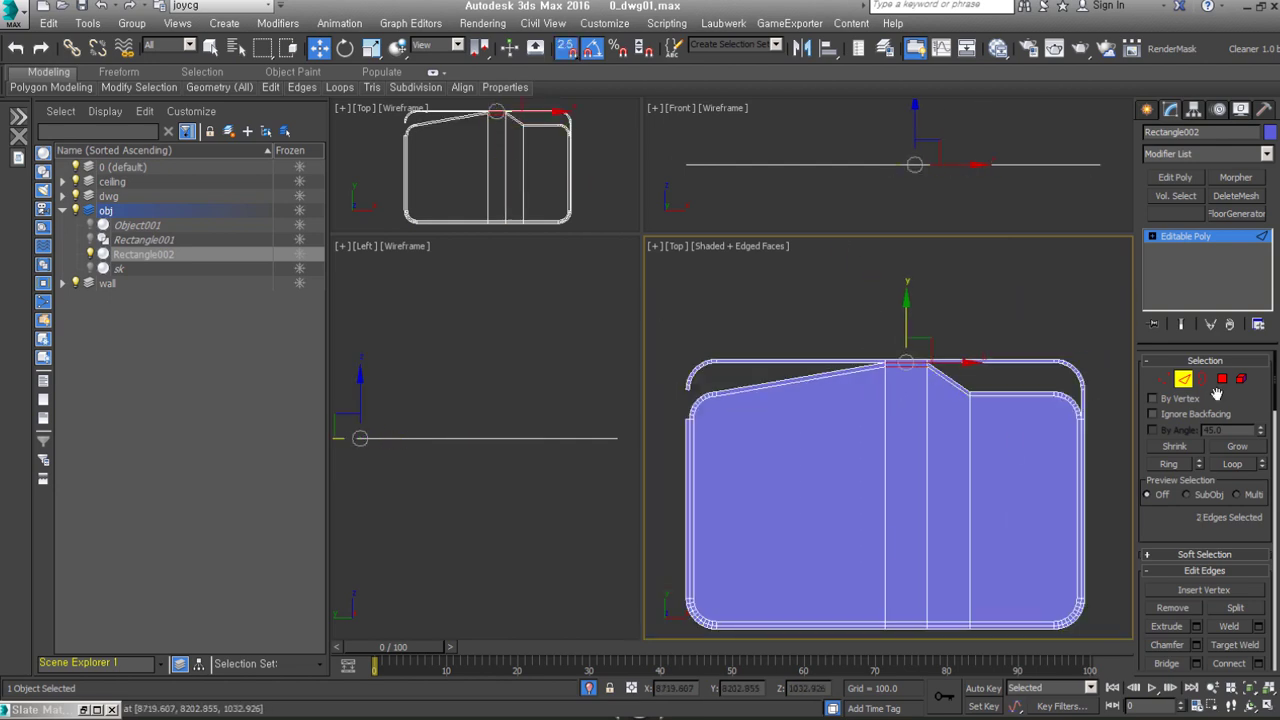
# Step: Chamfer the notch corners with 5 segments to round them
pyautogui.press('4')
pyautogui.scroll(5, 928, 372)
pyautogui.scroll(-1, 922, 464)
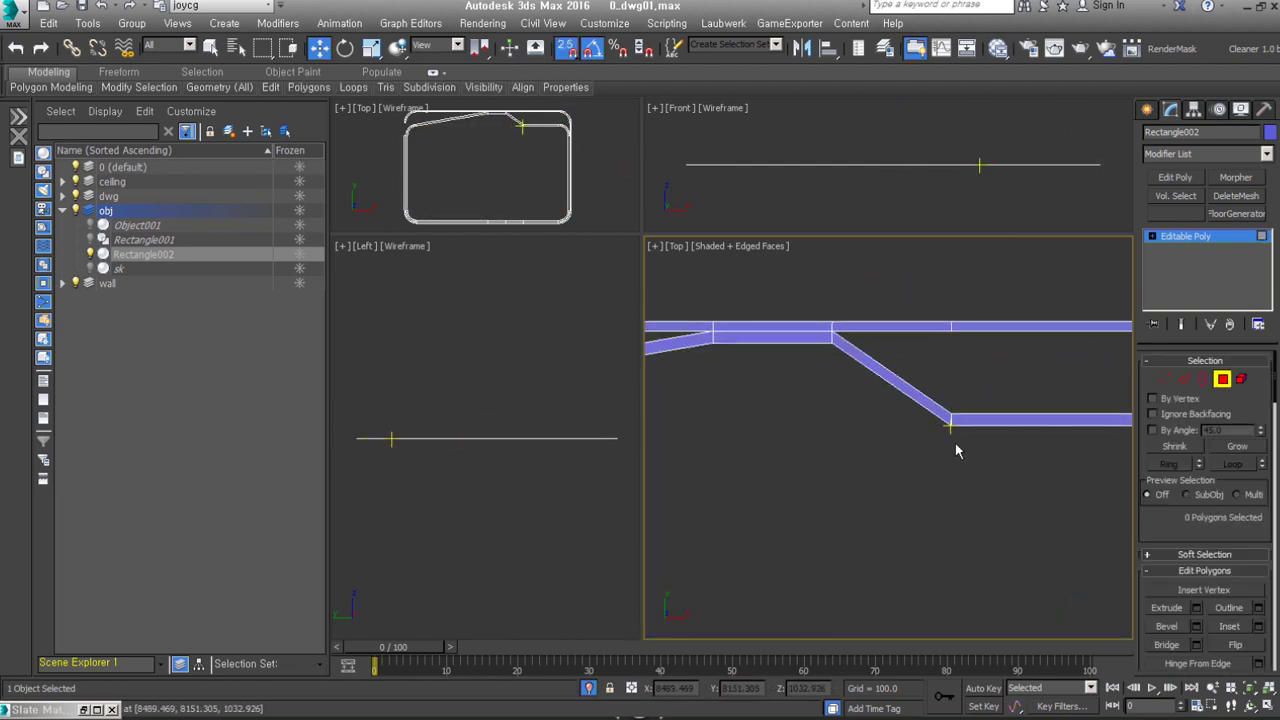
pyautogui.scroll(1, 960, 446)
pyautogui.press('1')
pyautogui.scroll(-2, 929, 387)
pyautogui.press('1')
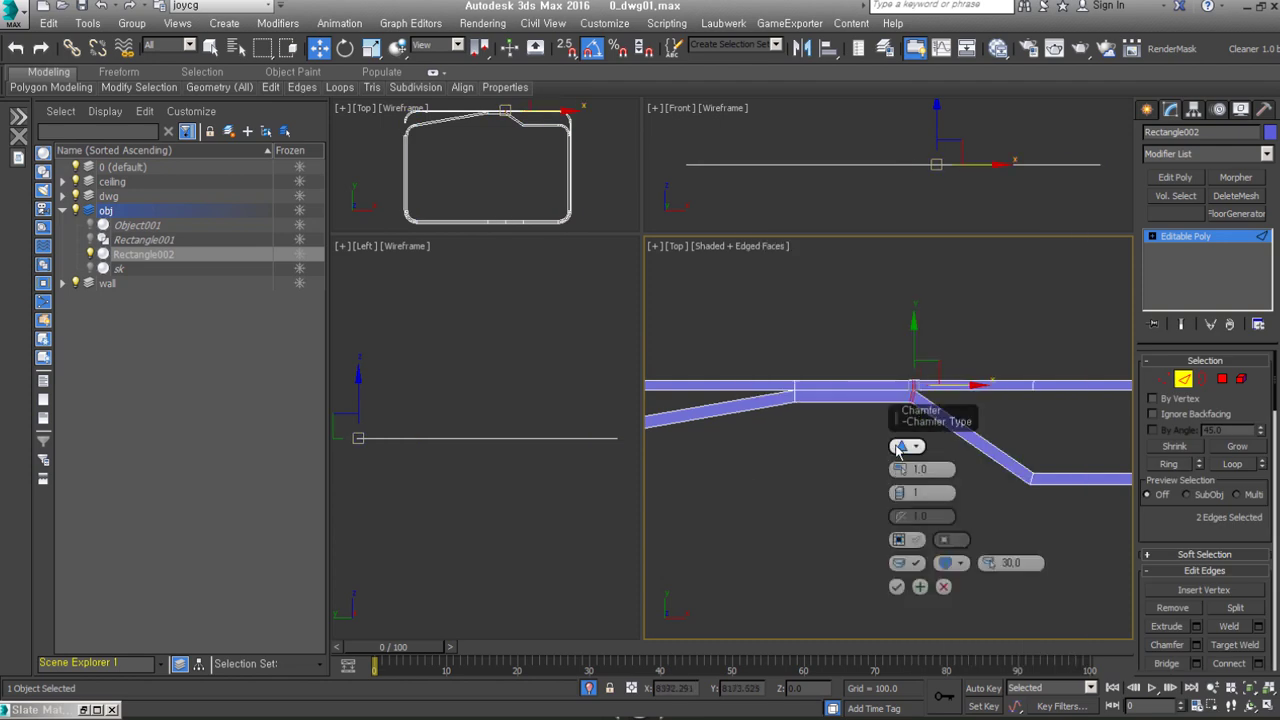
pyautogui.moveTo(901, 493); pyautogui.dragTo(961, 511)
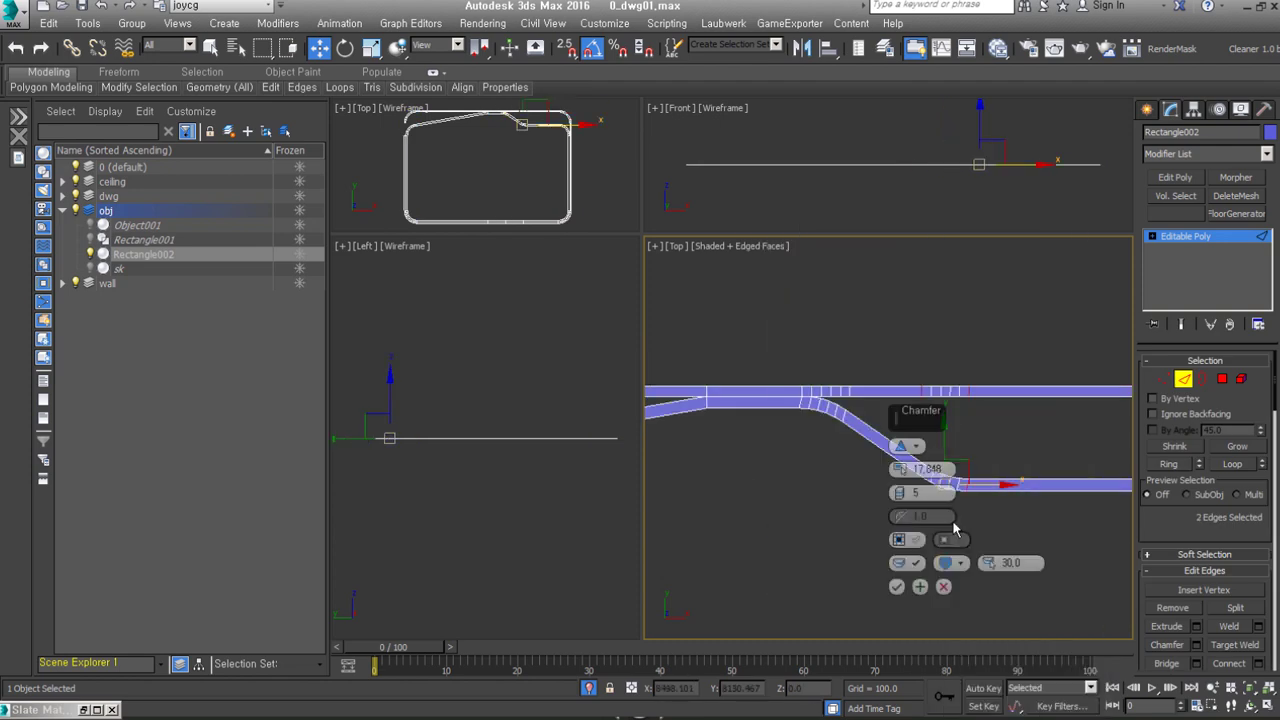
pyautogui.click(896, 586)
pyautogui.scroll(2, 847, 556)
# Step: Bridge the gap between the two strips with fill polygons
pyautogui.keyDown('alt'); pyautogui.moveTo(847, 556); pyautogui.dragTo(765, 369, button='middle'); pyautogui.keyUp('alt')
pyautogui.click(771, 428)
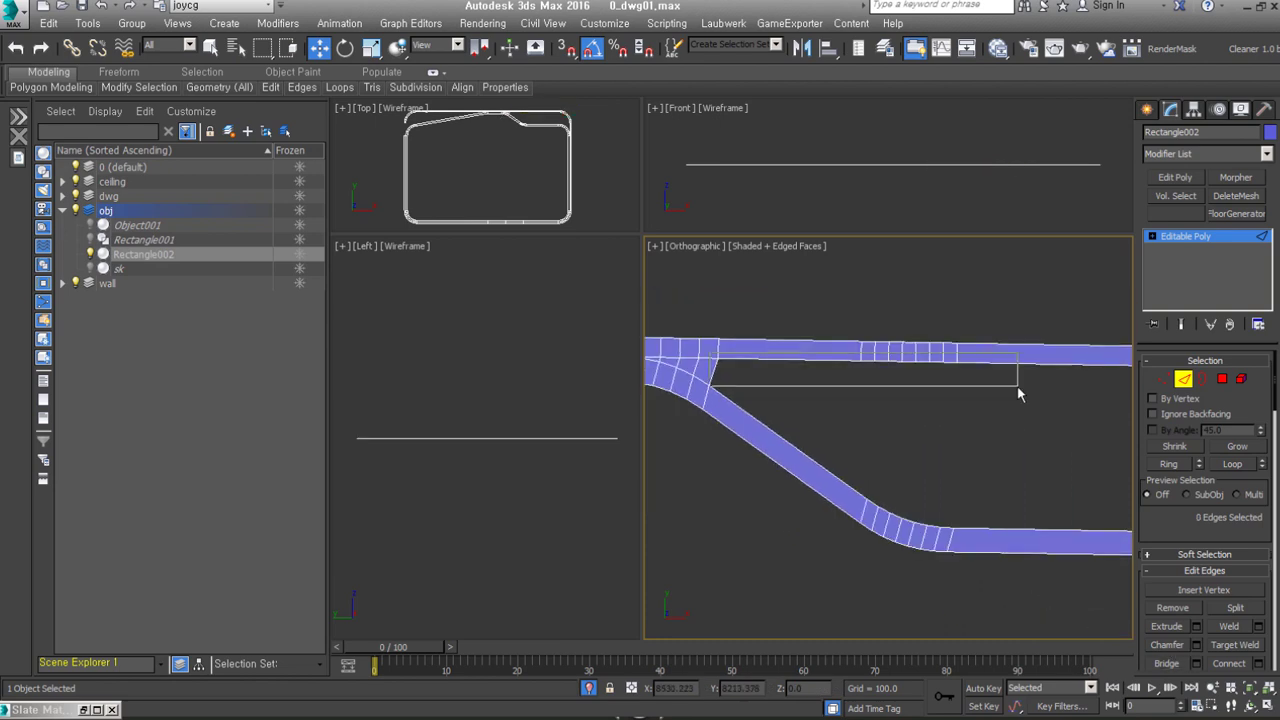
pyautogui.click(896, 572)
pyautogui.keyDown('alt'); pyautogui.moveTo(896, 572); pyautogui.dragTo(963, 451, button='middle'); pyautogui.keyUp('alt')
pyautogui.scroll(2, 1055, 577)
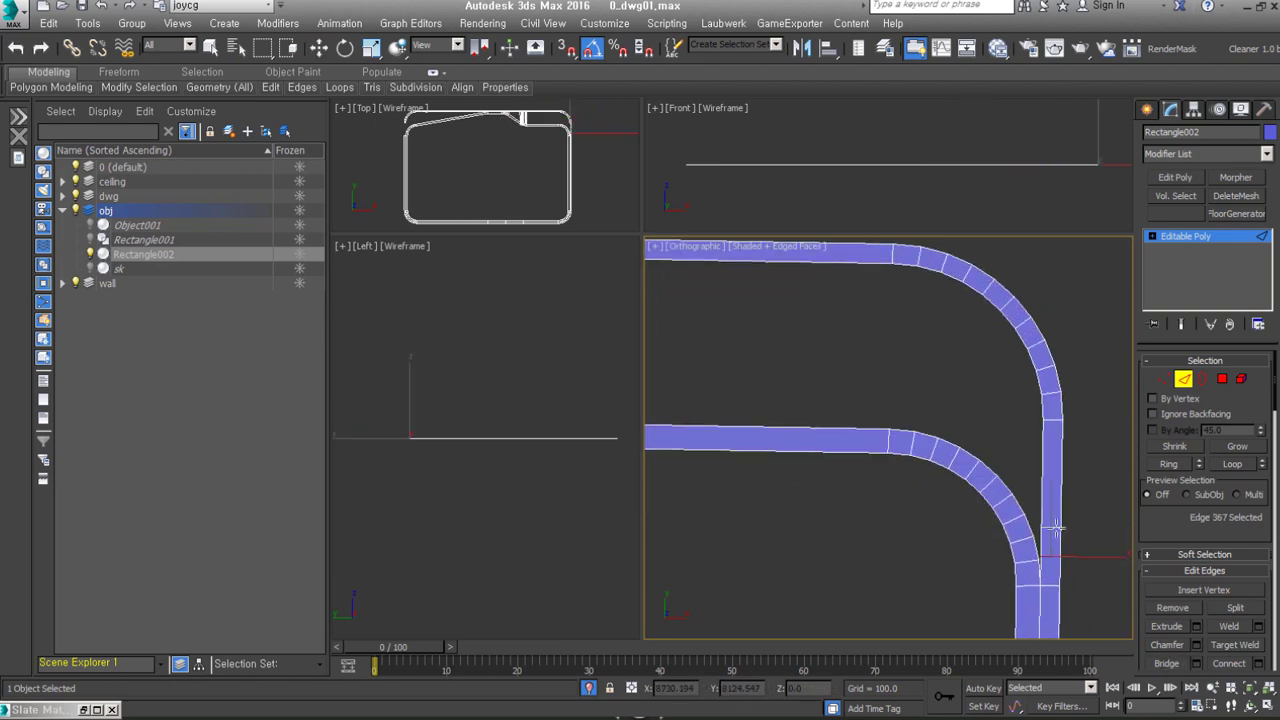
pyautogui.click(884, 463)
pyautogui.keyDown('alt'); pyautogui.moveTo(884, 463); pyautogui.dragTo(1057, 504, button='middle'); pyautogui.keyUp('alt')
pyautogui.scroll(2, 1057, 504)
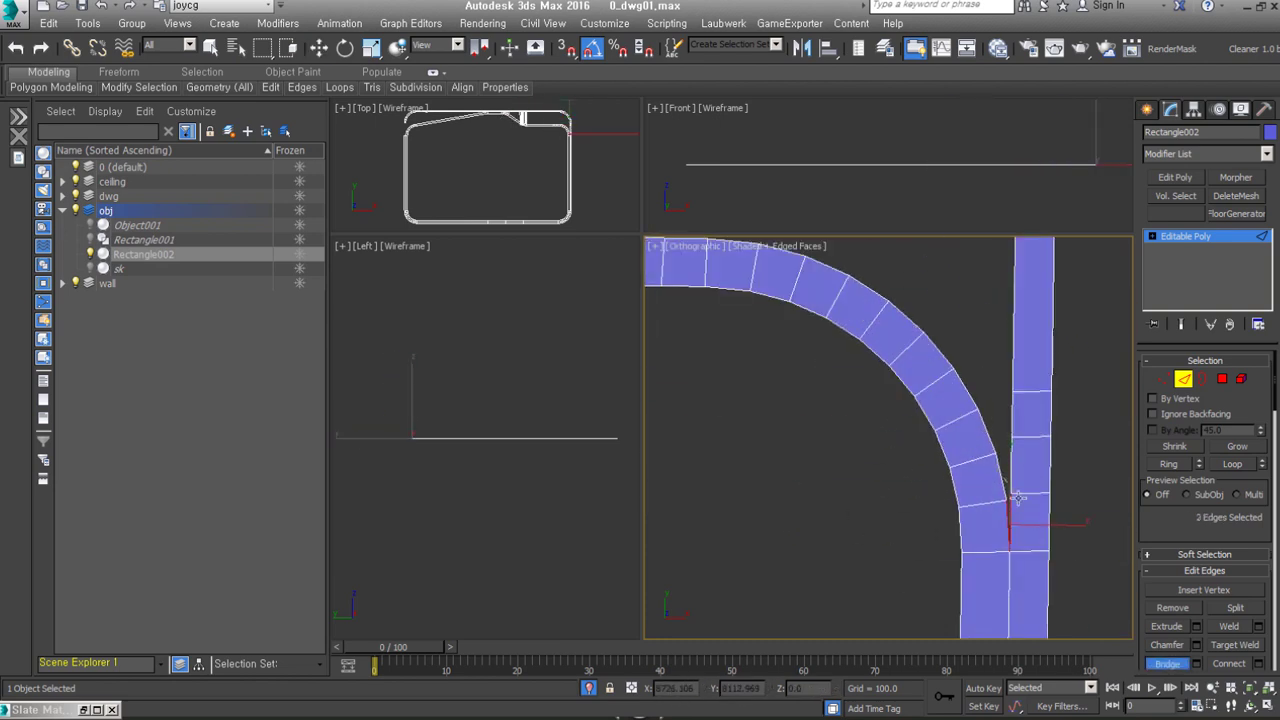
pyautogui.scroll(2, 1078, 550)
pyautogui.scroll(-3, 967, 333)
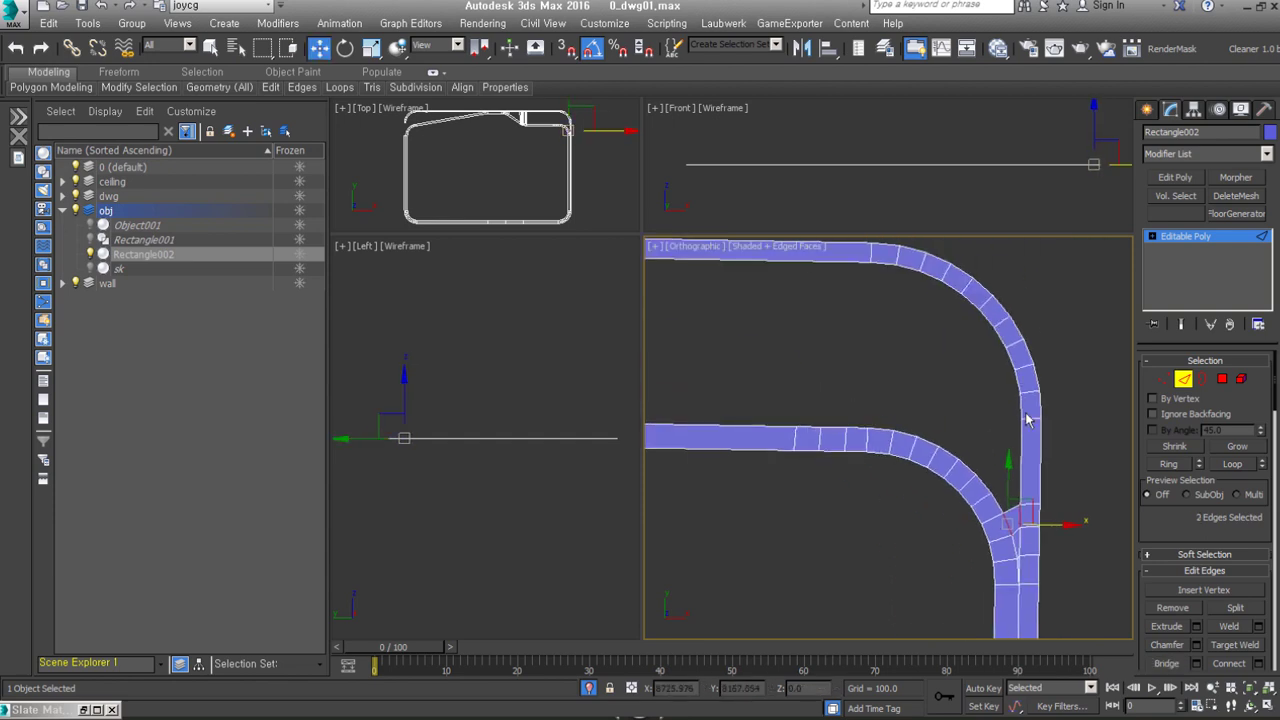
pyautogui.click(1020, 474)
pyautogui.press('2')
pyautogui.click(1170, 665)
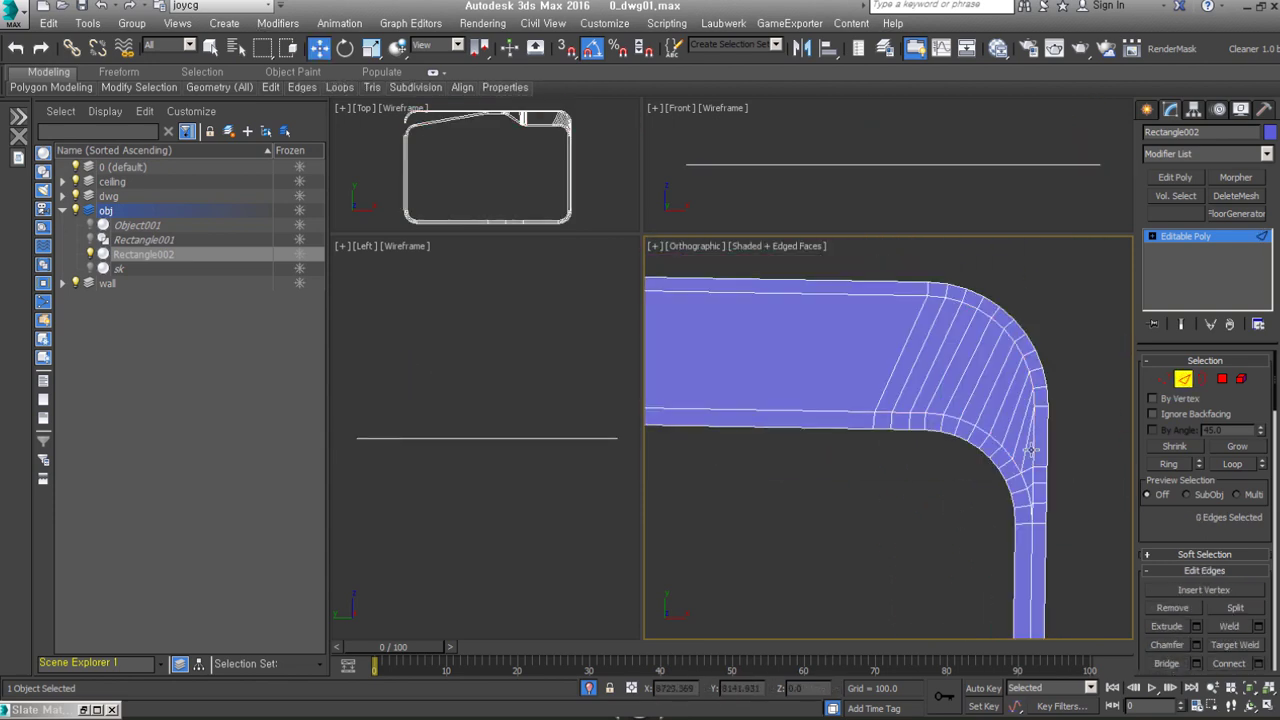
pyautogui.scroll(2, 1042, 481)
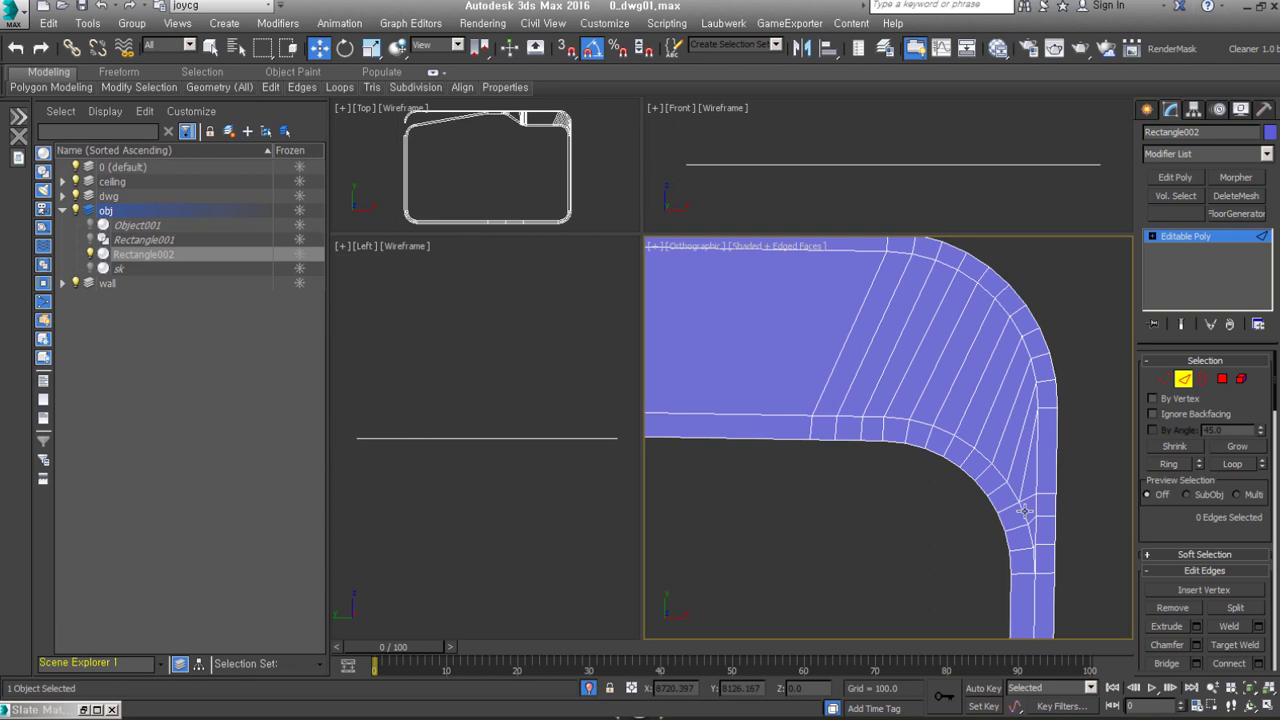
# Step: Undo and redo the bridge fill, keeping the filled gap
pyautogui.hotkey('ctrl', 'z')
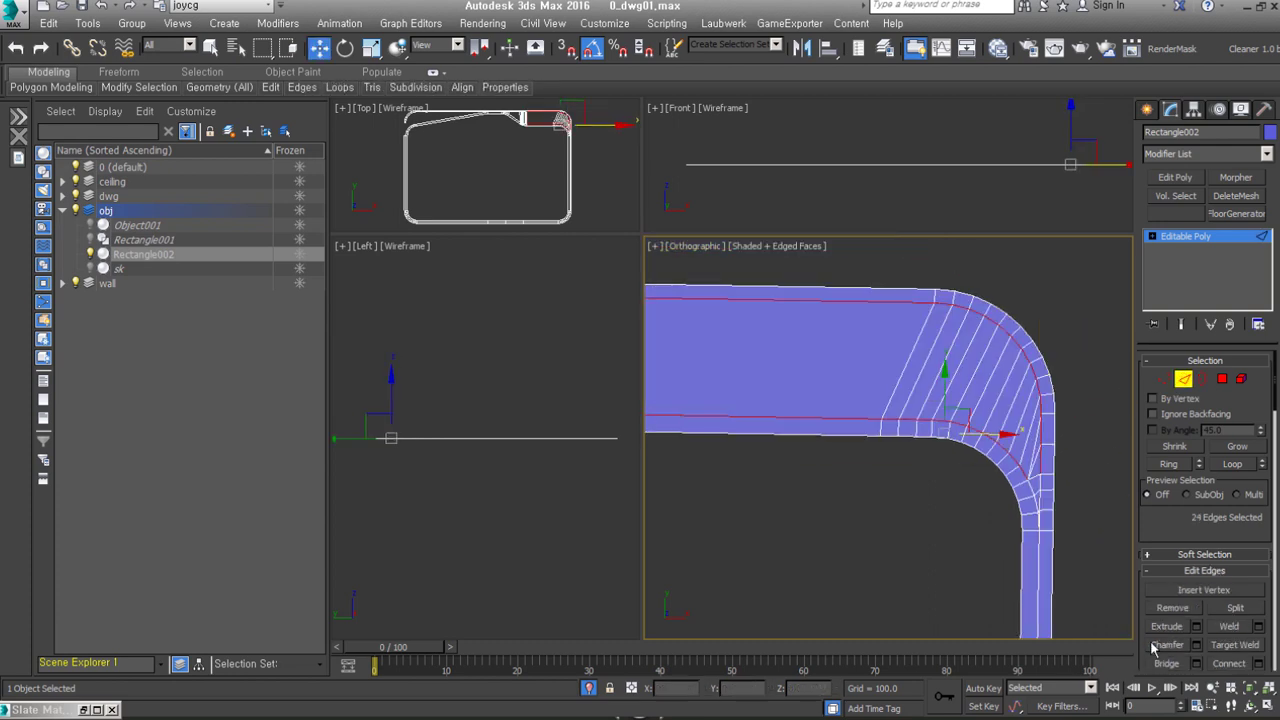
pyautogui.press('2')
pyautogui.press('2')
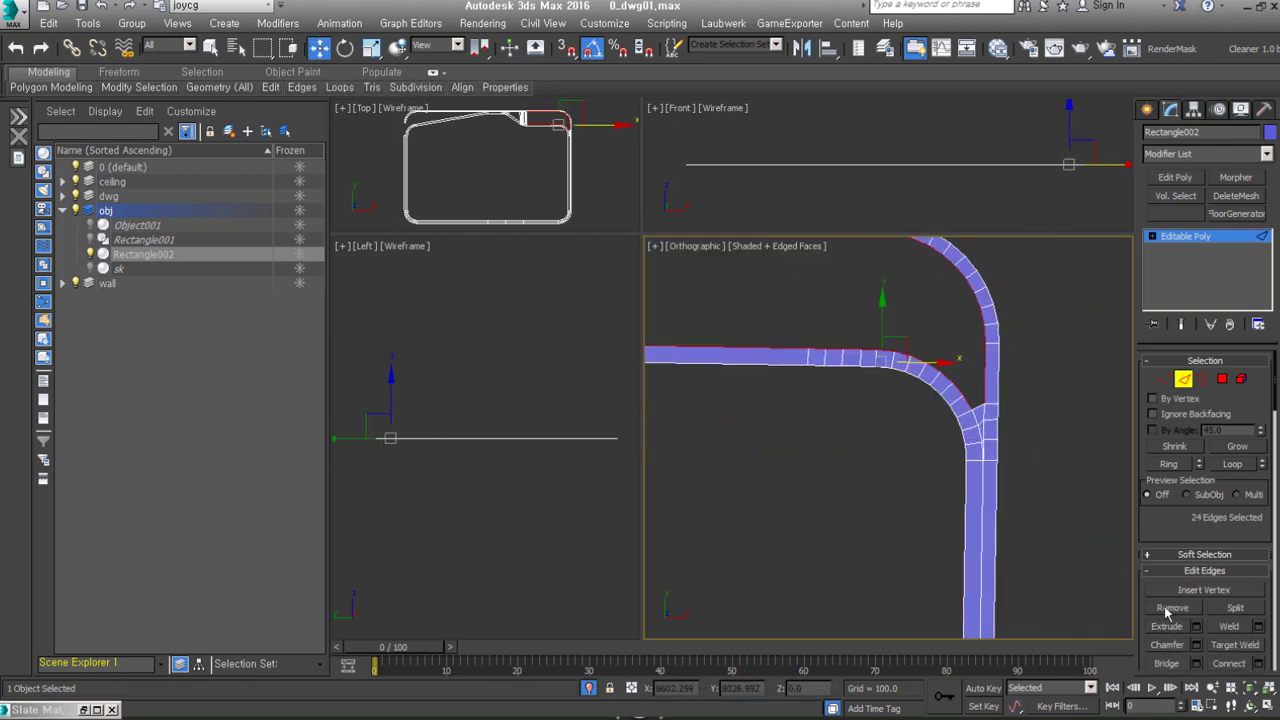
pyautogui.hotkey('ctrl', 'y')
pyautogui.scroll(3, 1060, 460)
pyautogui.scroll(3, 1045, 500)
pyautogui.click(1040, 538)
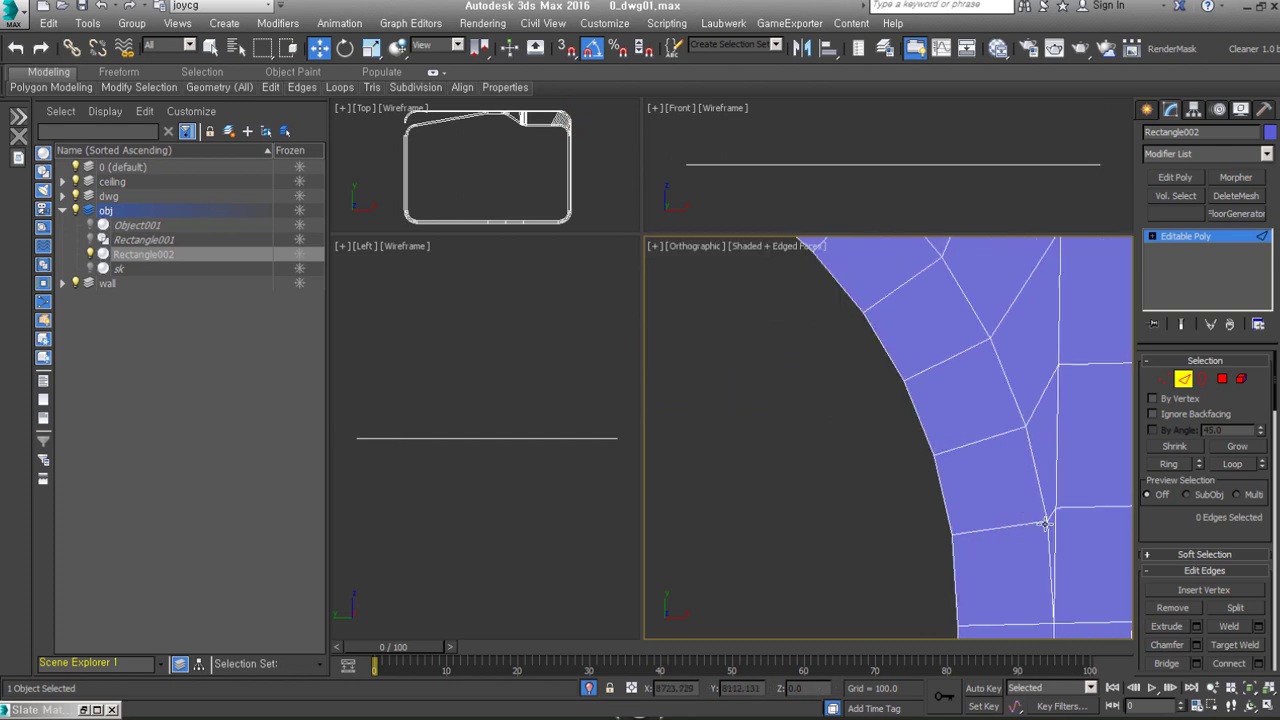
pyautogui.press('2')
pyautogui.scroll(-5, 1089, 457)
pyautogui.scroll(5, 914, 500)
pyautogui.moveTo(814, 429); pyautogui.dragTo(935, 466, button='middle')
pyautogui.press('4')
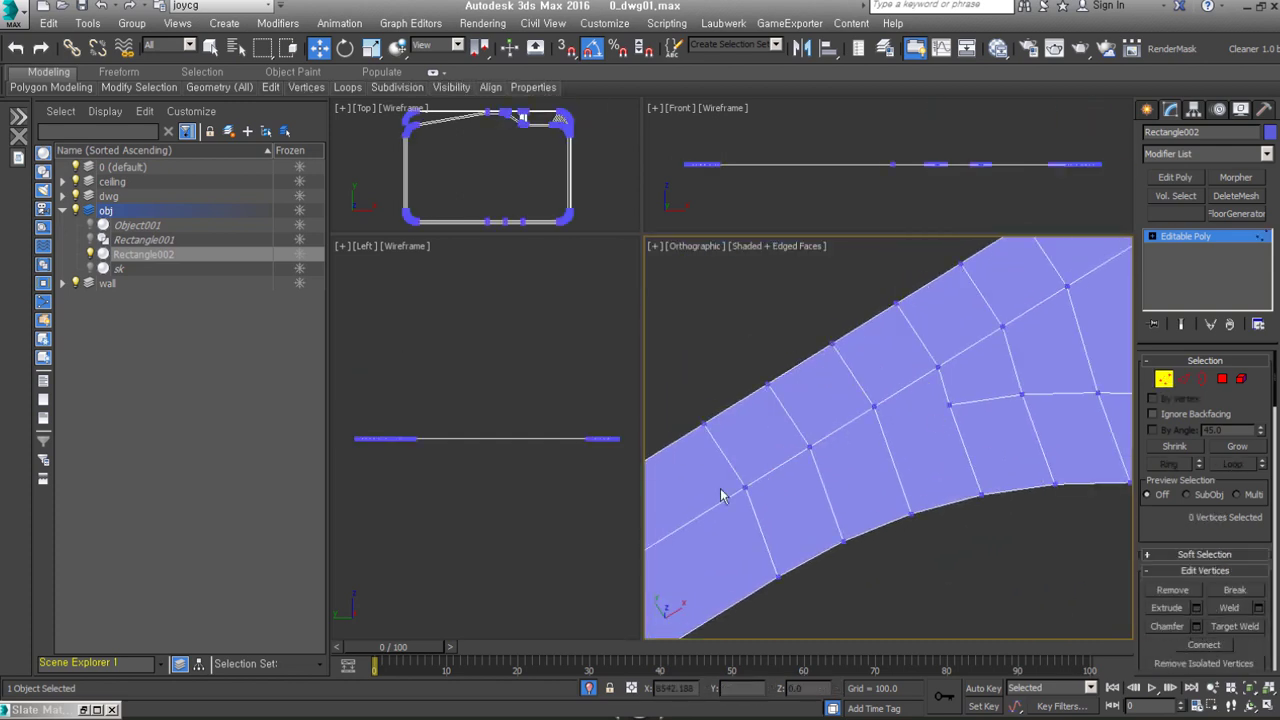
pyautogui.scroll(-4, 986, 434)
# Step: Extrude the outline's open border downward into the basin walls
pyautogui.hotkey('ctrl', 'a')
pyautogui.scroll(3, 981, 517)
pyautogui.moveTo(981, 517)
pyautogui.keyDown('alt'); pyautogui.mouseDown(button='middle')
pyautogui.moveTo(873, 430)
pyautogui.moveTo(1034, 465)
pyautogui.mouseUp(button='middle'); pyautogui.keyUp('alt')
pyautogui.press('3')
pyautogui.click(1197, 591)
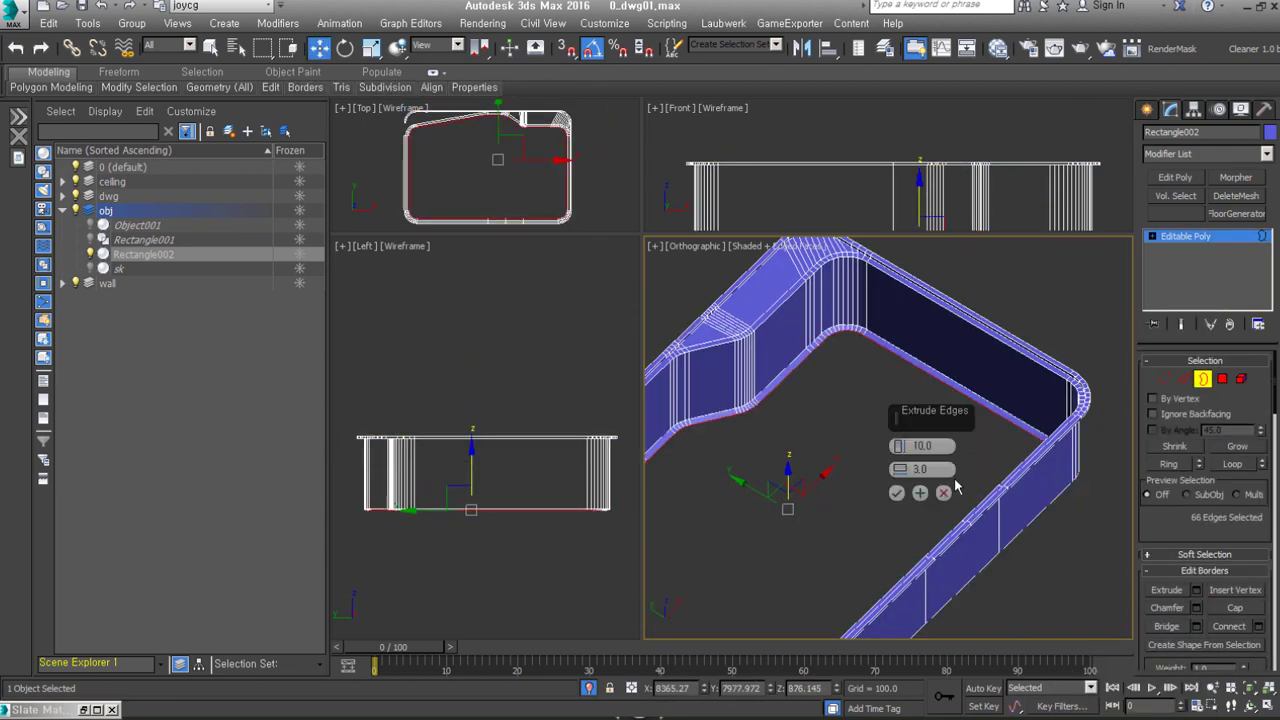
pyautogui.click(896, 492)
pyautogui.scroll(-3, 886, 481)
pyautogui.keyDown('alt'); pyautogui.moveTo(886, 481); pyautogui.dragTo(869, 463, button='middle'); pyautogui.keyUp('alt')
pyautogui.scroll(4, 869, 463)
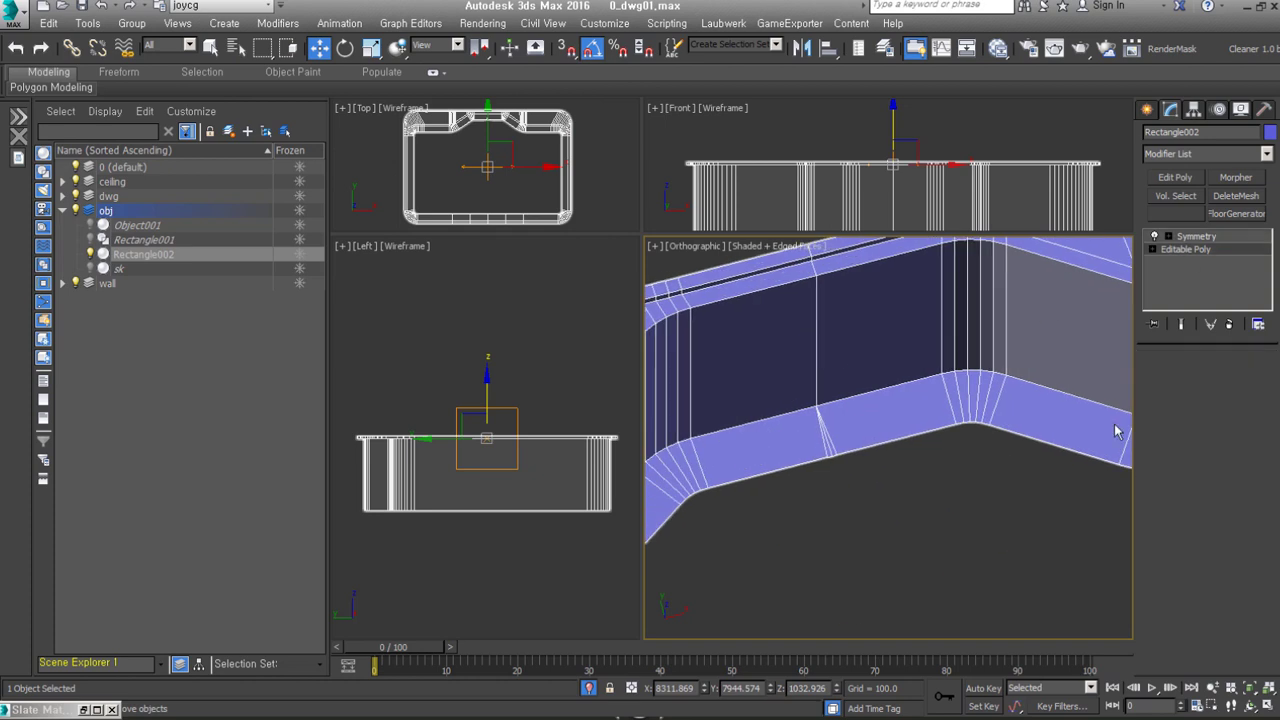
# Step: Add a Symmetry modifier to mirror the basin on X
pyautogui.press('1')
pyautogui.click(833, 455)
pyautogui.press('1')
pyautogui.moveTo(869, 463)
pyautogui.keyDown('alt'); pyautogui.mouseDown(button='middle')
pyautogui.moveTo(908, 330)
pyautogui.moveTo(859, 379)
pyautogui.mouseUp(button='middle'); pyautogui.keyUp('alt')
# Step: Chamfer the basin's wall edges to round them off
pyautogui.press('2')
pyautogui.scroll(3, 859, 380)
pyautogui.rightClick(951, 363)
pyautogui.click(902, 450)
pyautogui.rightClick(1010, 377)
pyautogui.click(905, 478)
pyautogui.click(896, 587)
pyautogui.keyDown('alt'); pyautogui.moveTo(900, 450); pyautogui.dragTo(980, 420, button='middle'); pyautogui.keyUp('alt')
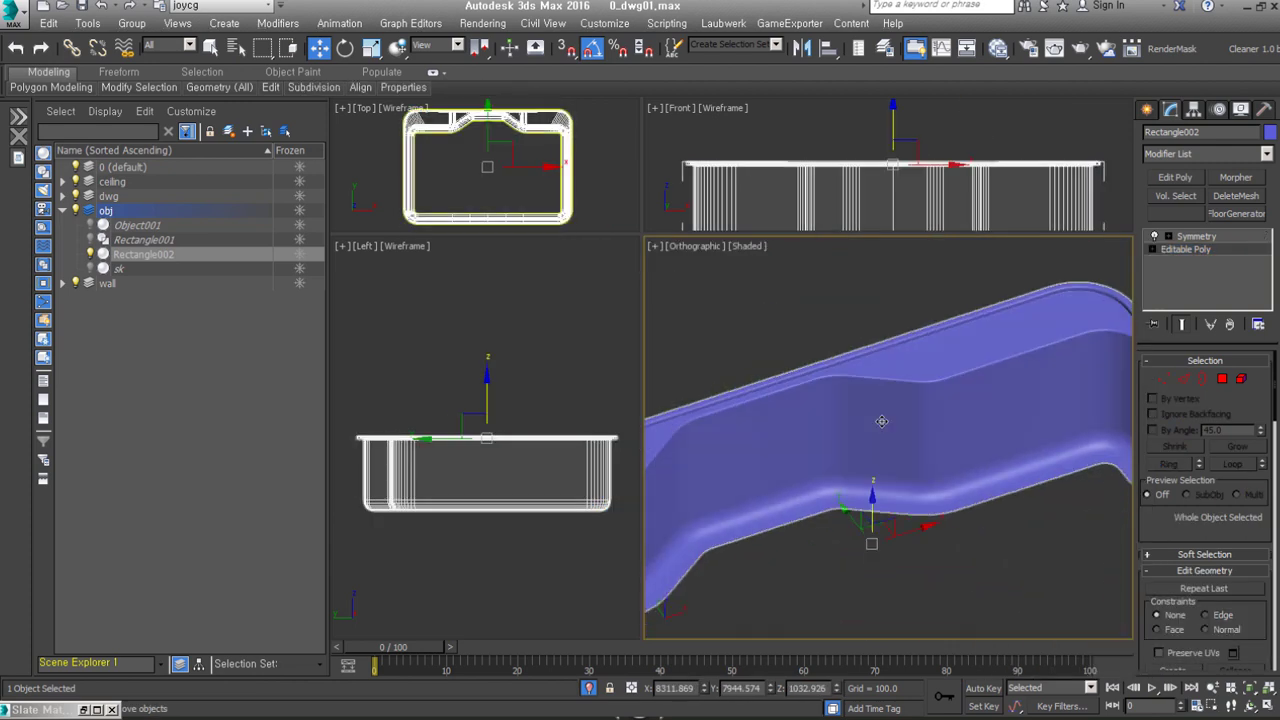
# Step: Review the mirrored basin, then bring the rest of the scene back
pyautogui.click(1203, 379)
pyautogui.click(1196, 236)
pyautogui.press('z')
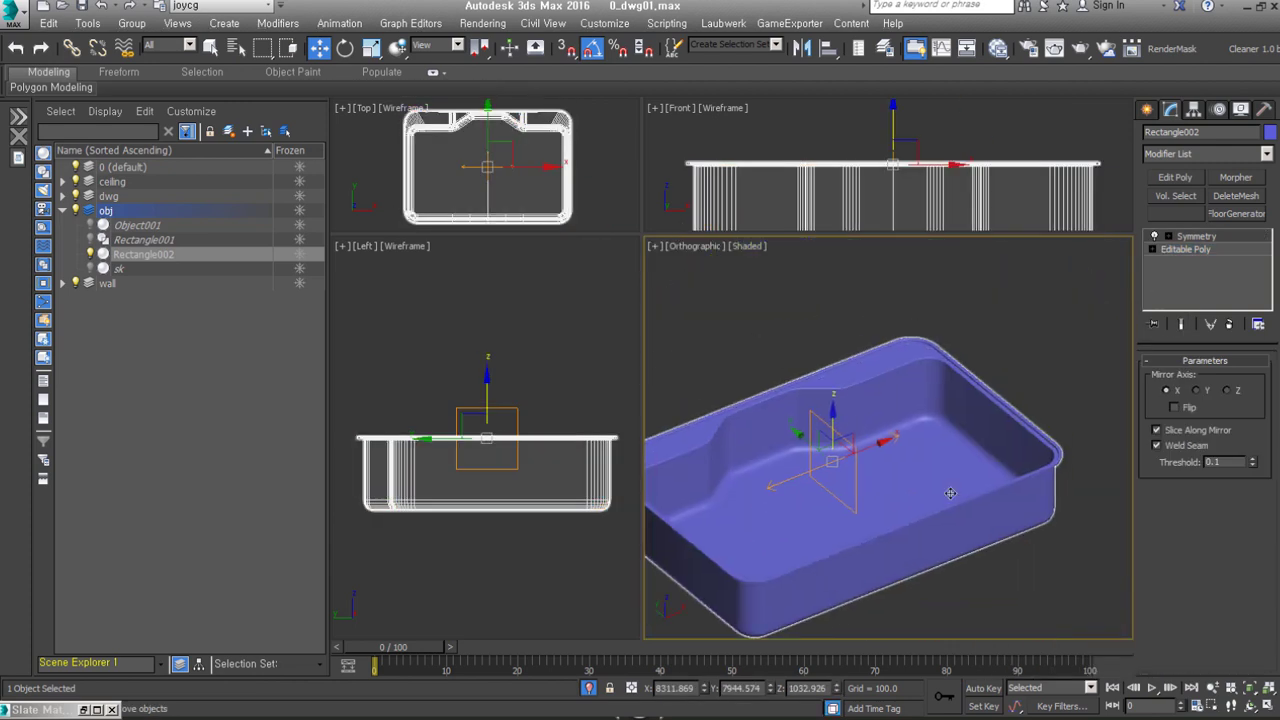
pyautogui.hotkey('alt', 'q')
pyautogui.press('F3')
pyautogui.hotkey('alt', 'q')
pyautogui.hotkey('alt', 'q')
# Step: Detach the counter top as Object002 and shell it with an inner thickness of 80
pyautogui.keyDown('alt'); pyautogui.moveTo(783, 579); pyautogui.dragTo(759, 520, button='middle'); pyautogui.keyUp('alt')
pyautogui.hotkey('alt', 'q')
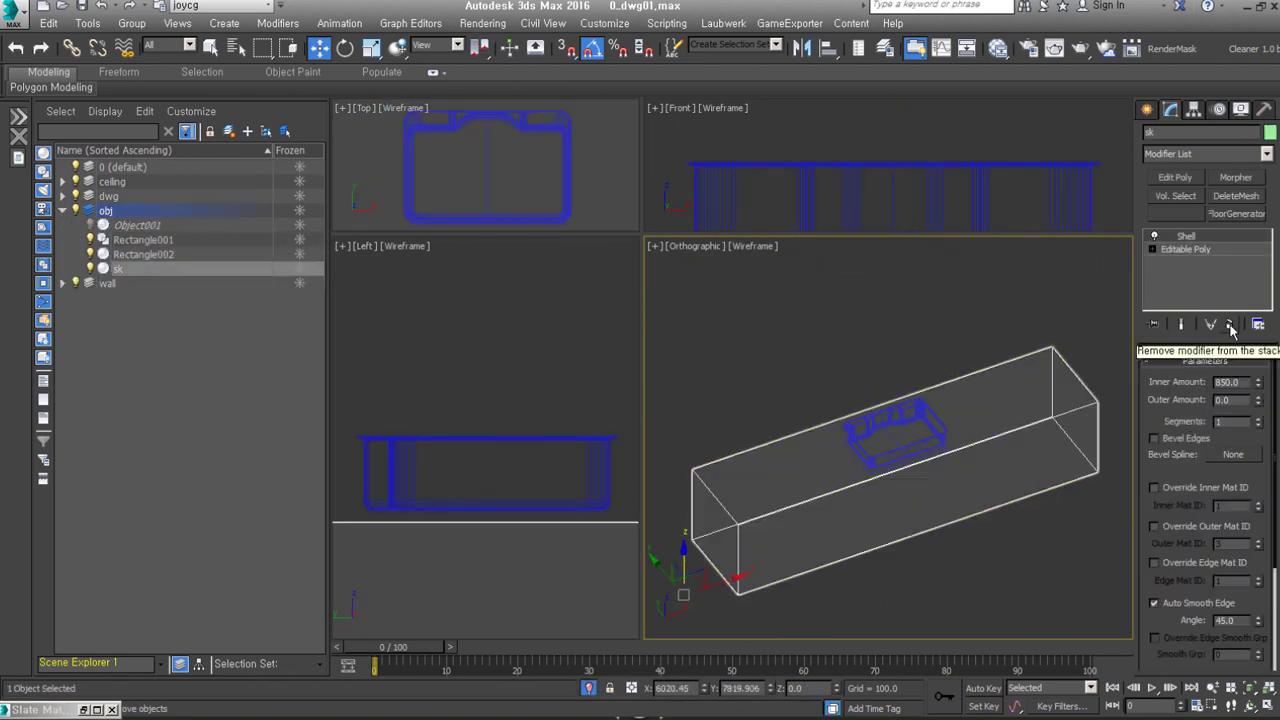
pyautogui.press('Return')
pyautogui.click(932, 458)
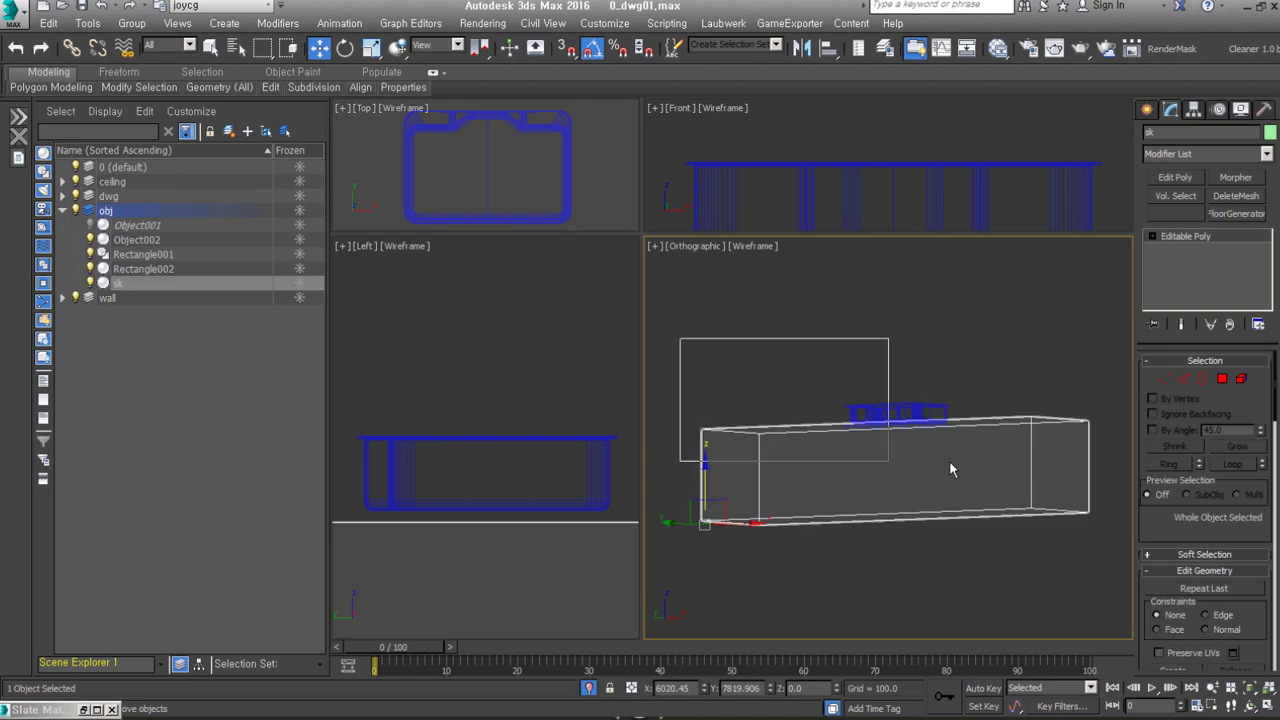
pyautogui.moveTo(1258, 384); pyautogui.dragTo(1258, 388)
pyautogui.write('800.0')
pyautogui.press('Return')
# Step: Reselect Object002 and orbit around the thickened countertop slab
pyautogui.scroll(5, 1020, 503)
pyautogui.click(1147, 109)
pyautogui.click(1237, 245)
pyautogui.rightClick(1037, 514)
pyautogui.click(914, 506)
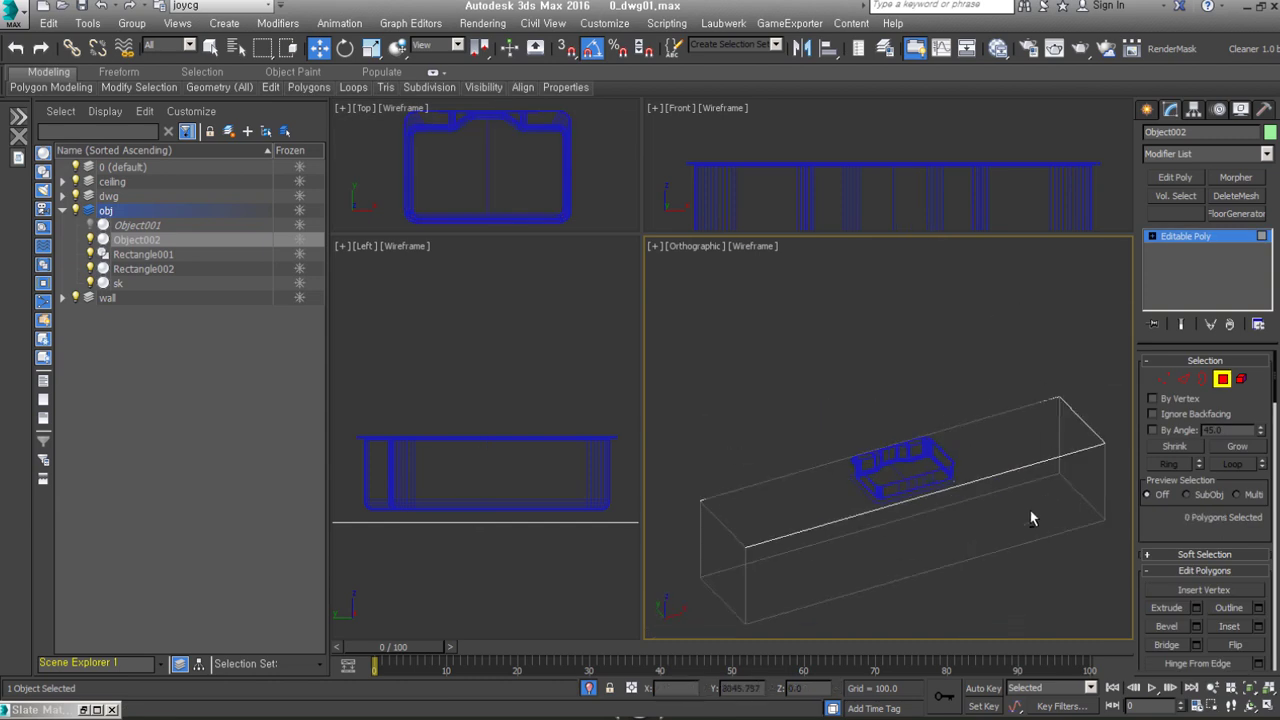
pyautogui.scroll(3, 910, 559)
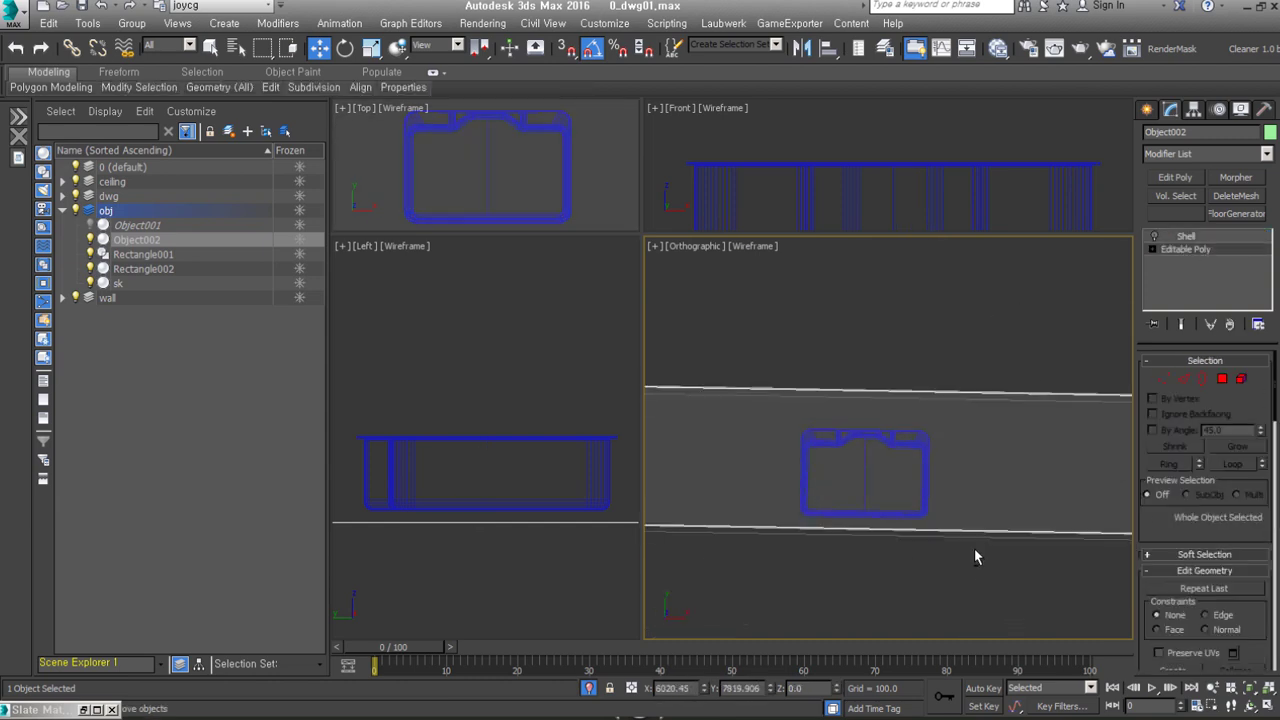
pyautogui.keyDown('alt'); pyautogui.moveTo(973, 549); pyautogui.dragTo(940, 530, button='middle'); pyautogui.keyUp('alt')
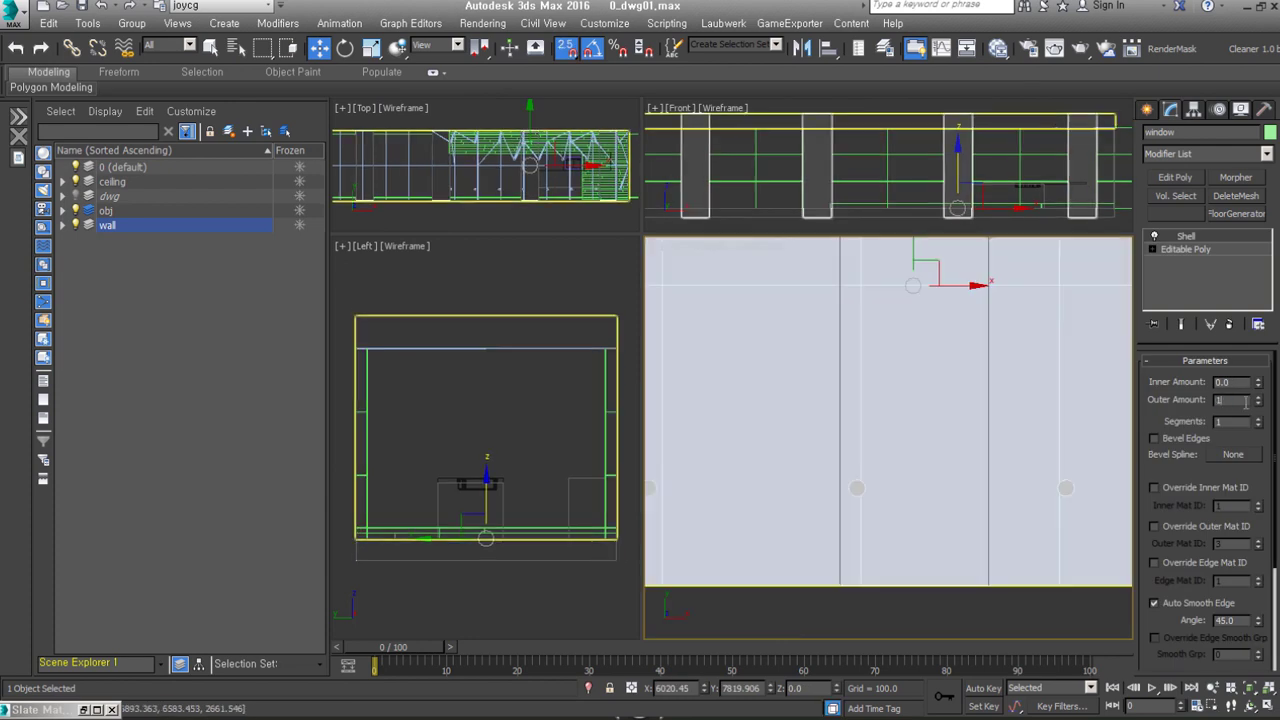
# Step: Set the window's outer Shell thickness to 70.0
pyautogui.write('00')
pyautogui.press('Return')
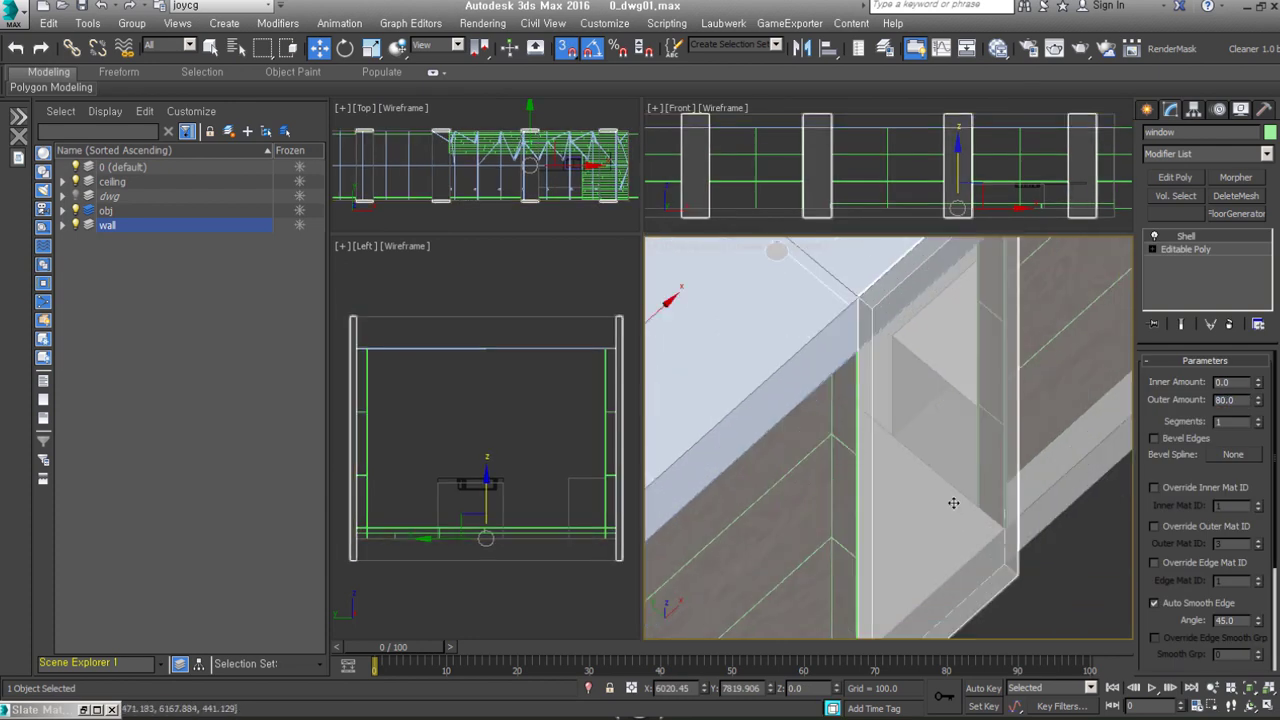
pyautogui.doubleClick(1240, 400)
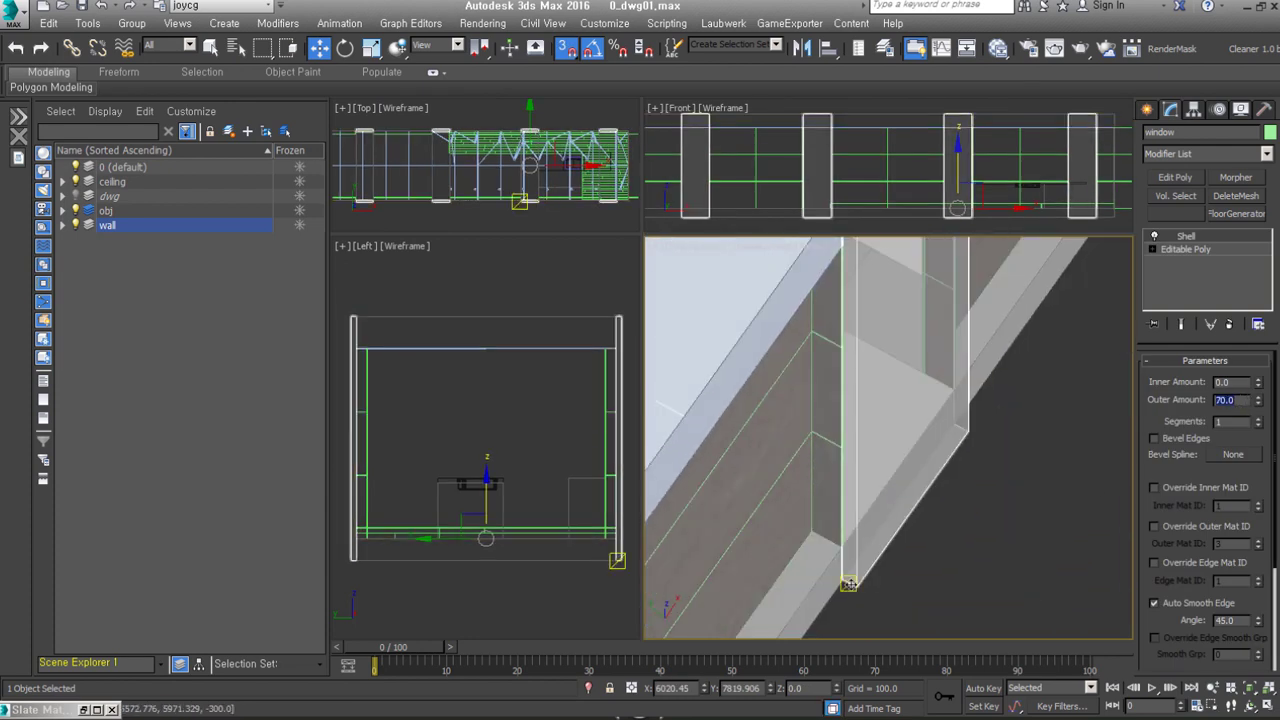
pyautogui.press('Return')
# Step: Detach the window's glass polygons as a separate window_glass object
pyautogui.scroll(-3, 880, 440)
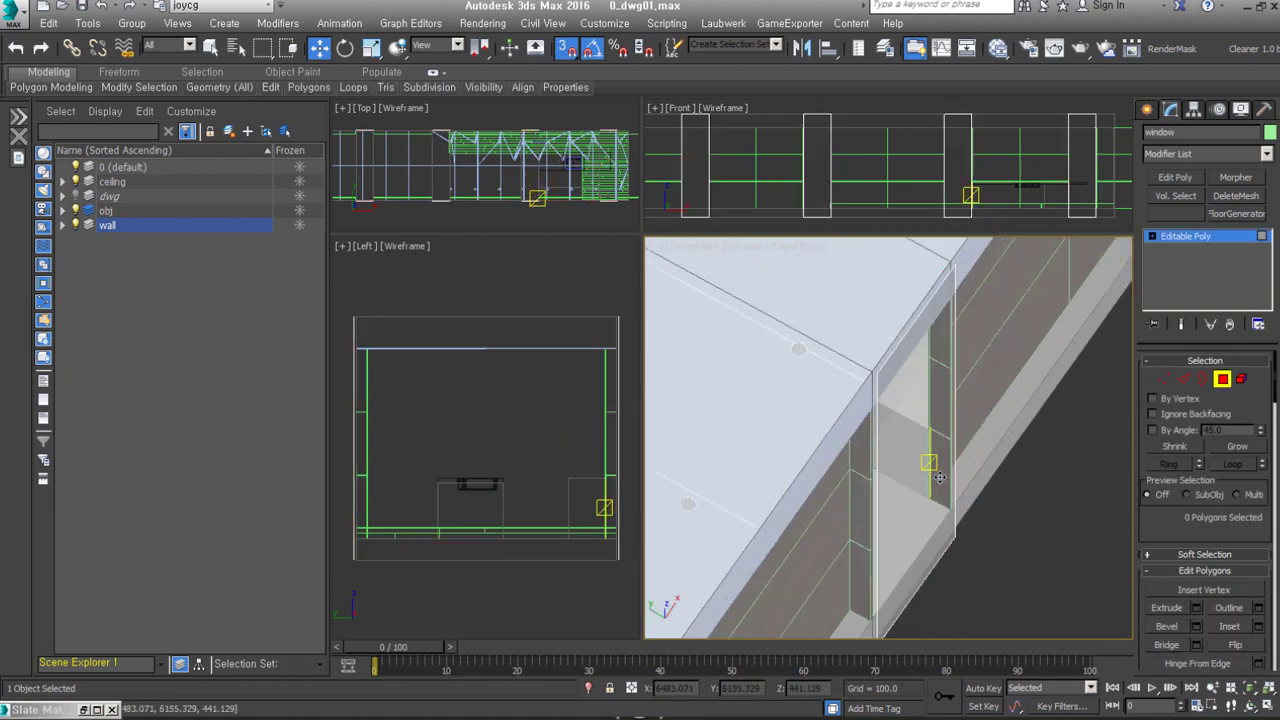
pyautogui.moveTo(860, 420); pyautogui.dragTo(903, 463, button='middle')
pyautogui.scroll(2, 903, 463)
pyautogui.rightClick(950, 425)
pyautogui.click(857, 448)
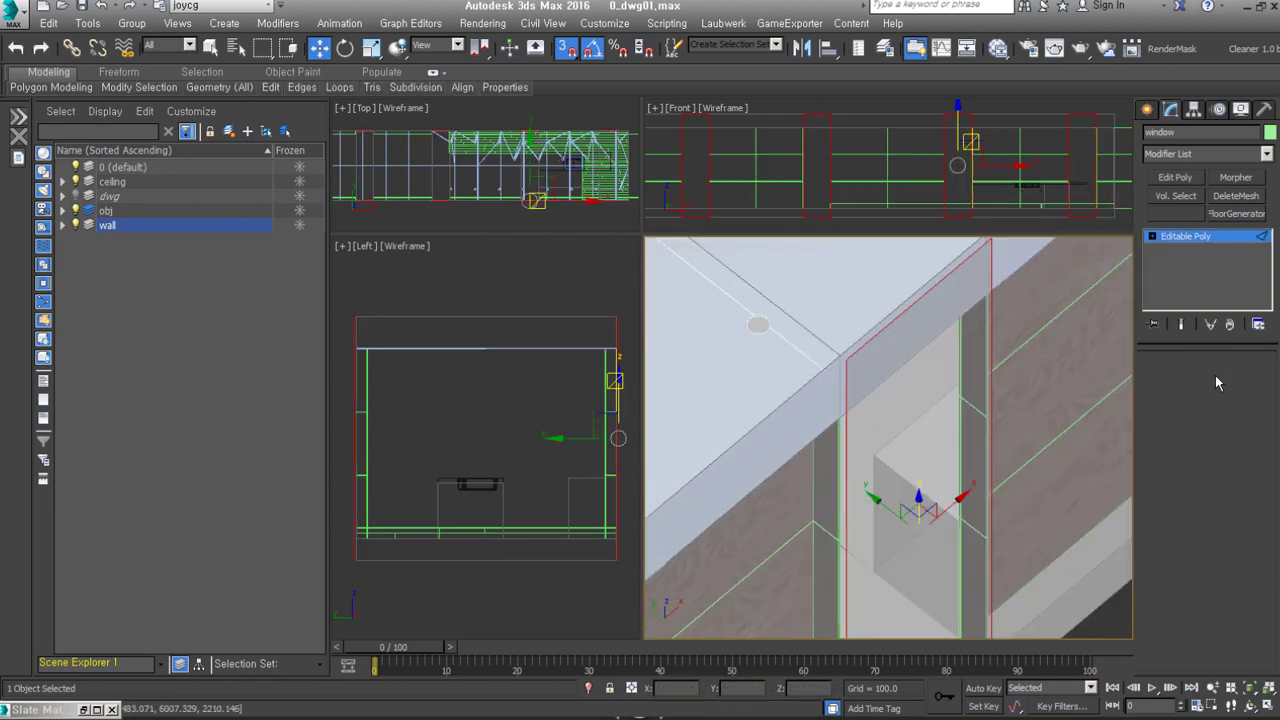
pyautogui.scroll(3, 947, 403)
pyautogui.hotkey('alt', 'd')
pyautogui.press('Return')
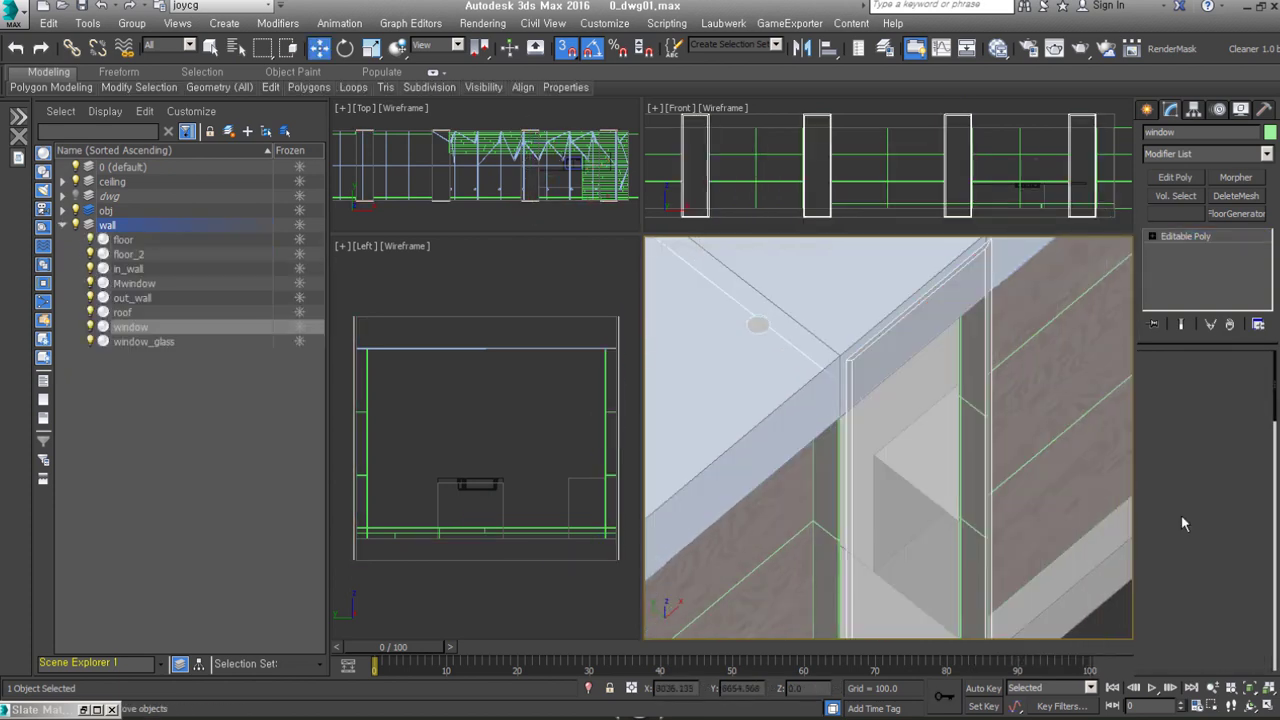
# Step: Give window_glass a Material modifier with ID 1 and add the frame to the selection
pyautogui.click(942, 388)
pyautogui.scroll(-3, 942, 400)
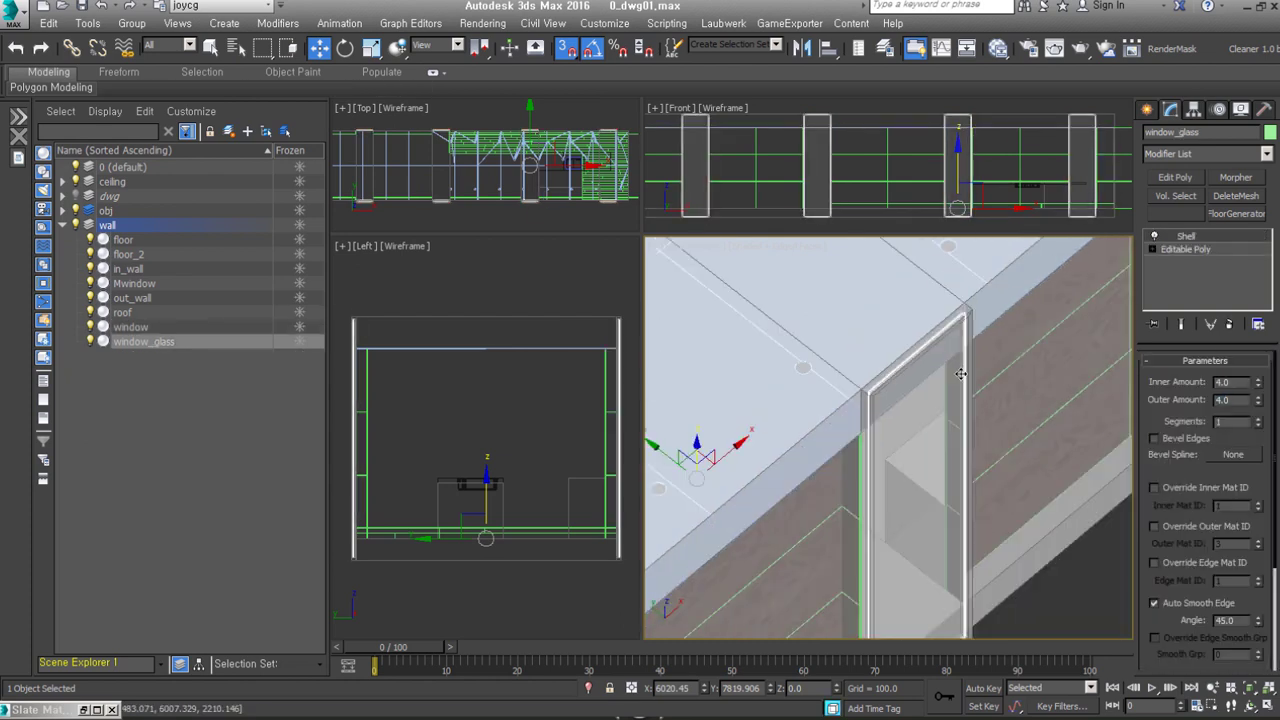
pyautogui.click(1205, 153)
pyautogui.scroll(-10, 1195, 515)
pyautogui.click(1215, 345)
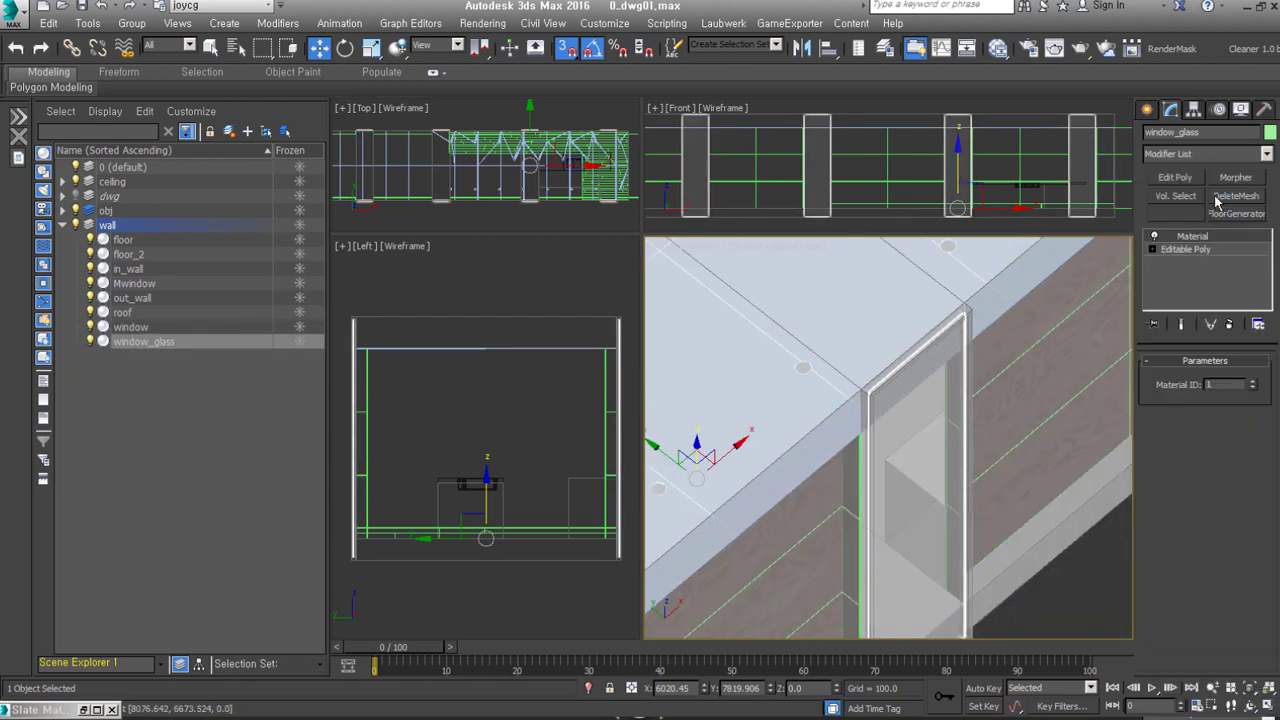
pyautogui.press('u')
pyautogui.press('F3')
# Step: Group the window frame and glass under the name window
pyautogui.keyDown('ctrl'); pyautogui.click(1012, 619); pyautogui.keyUp('ctrl')
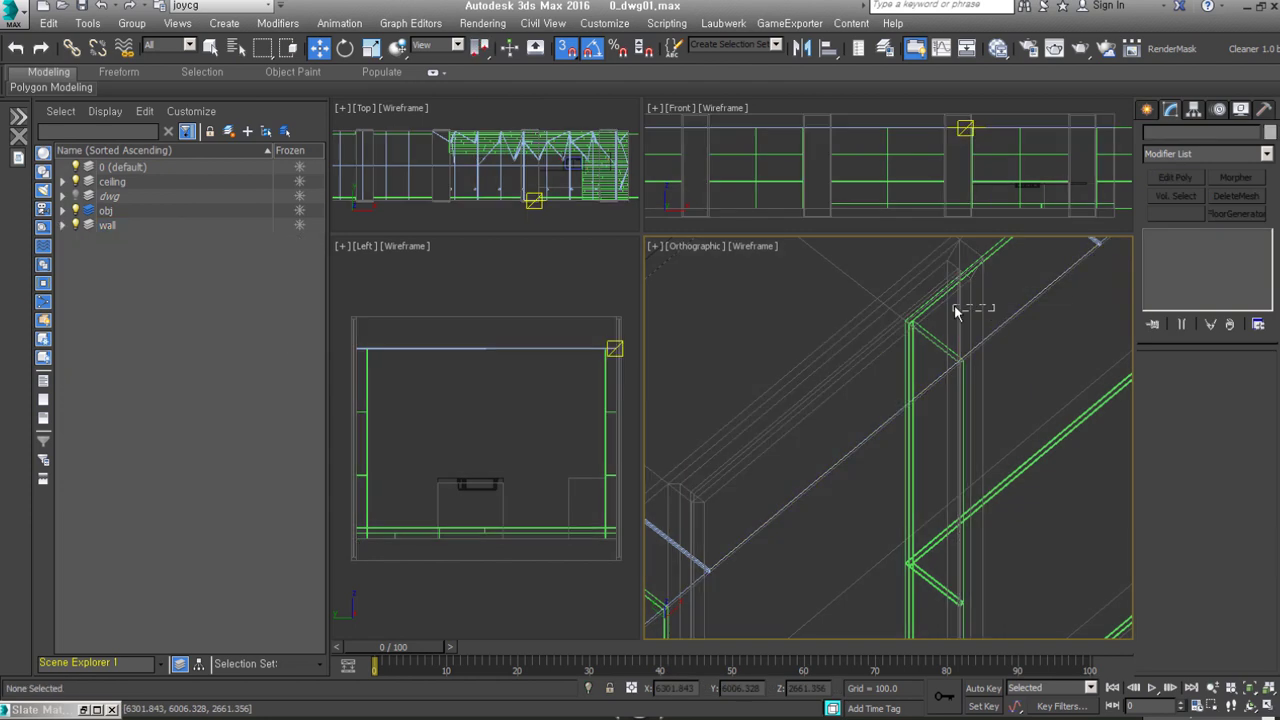
pyautogui.write('window')
pyautogui.press('Return')
pyautogui.press('m')
# Step: Place a Multi/Sub-Object material named window in a new Slate Material Editor view
pyautogui.rightClick(416, 160)
pyautogui.click(361, 215)
pyautogui.write('window')
pyautogui.moveTo(403, 277); pyautogui.dragTo(400, 280)
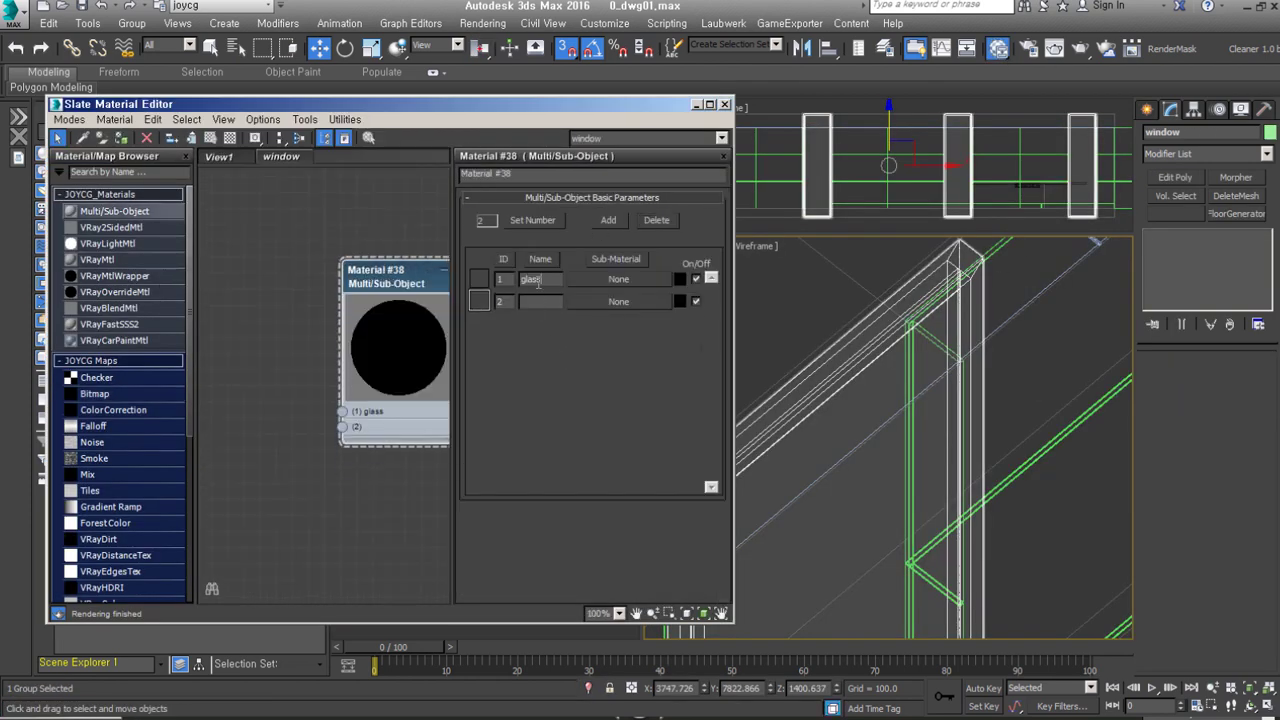
# Step: Wire two VRayMtl nodes (Material #39, #40) into the window material's glass and Frame slots
pyautogui.moveTo(97, 259); pyautogui.dragTo(250, 250)
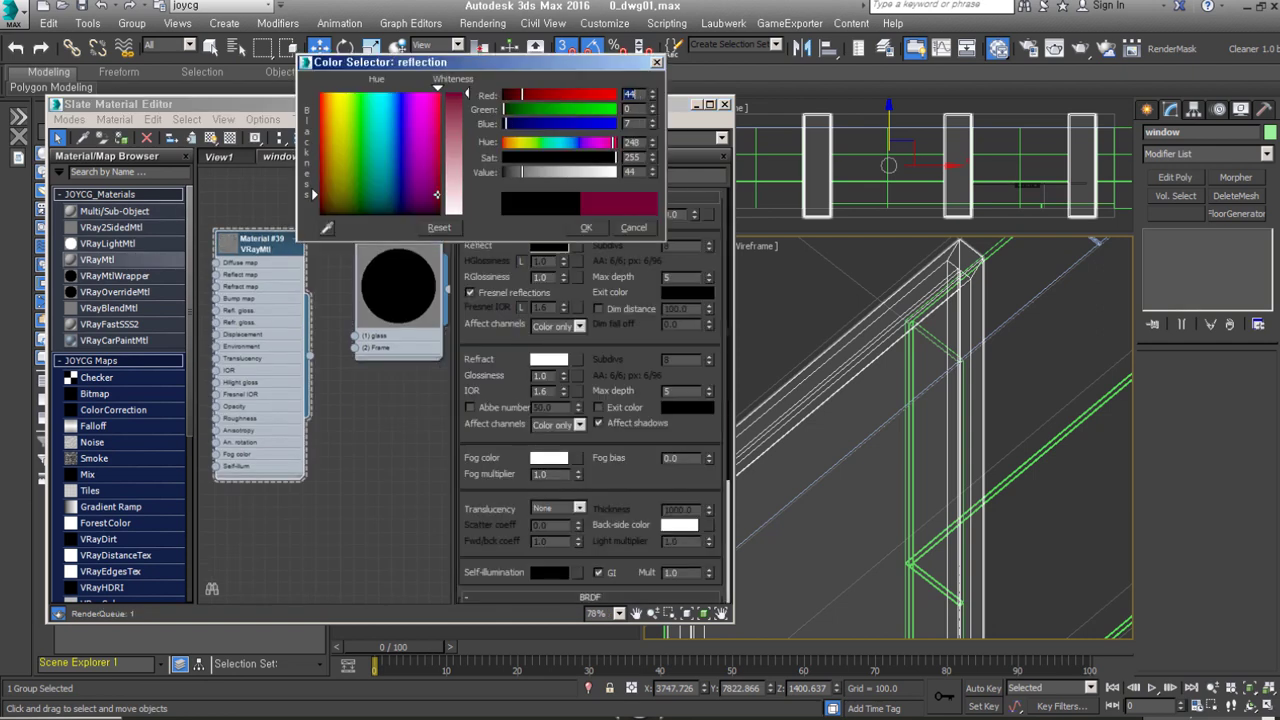
pyautogui.rightClick(259, 290)
pyautogui.click(297, 388)
pyautogui.moveTo(310, 290); pyautogui.dragTo(355, 335)
pyautogui.moveTo(260, 240); pyautogui.dragTo(260, 190)
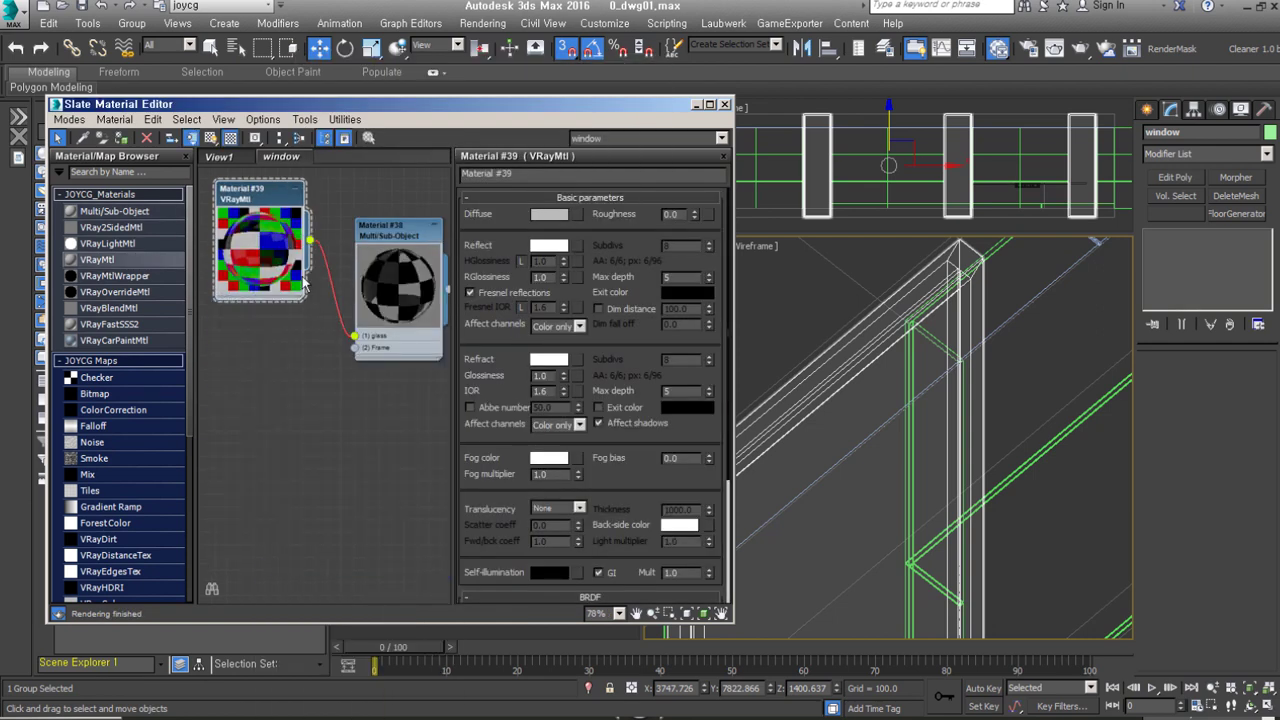
pyautogui.moveTo(97, 259); pyautogui.dragTo(265, 368)
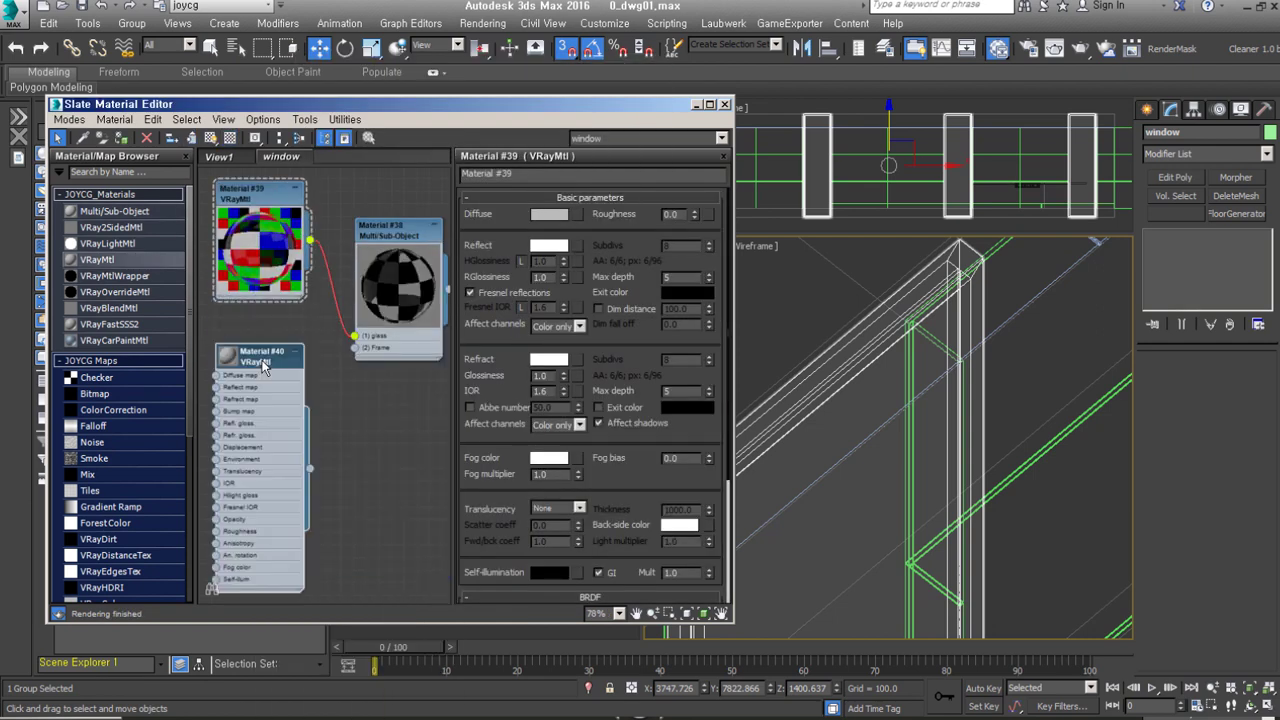
pyautogui.doubleClick(393, 231)
pyautogui.scroll(3, 981, 570)
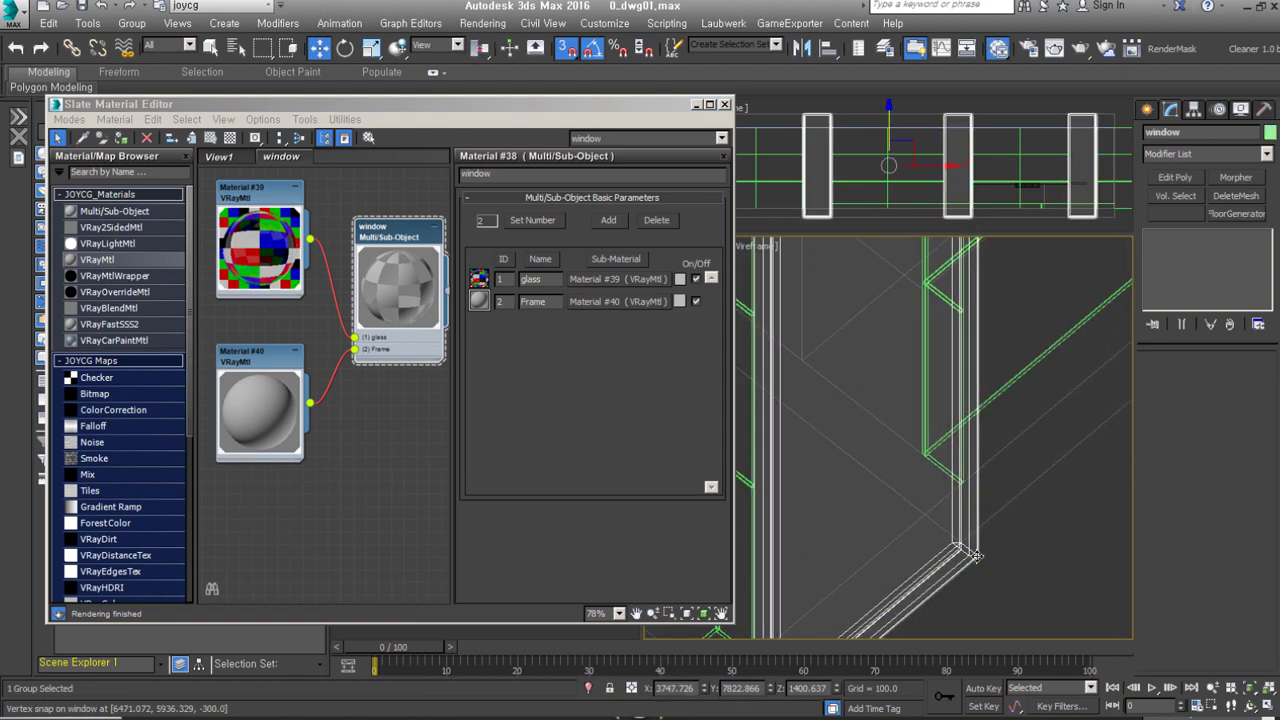
pyautogui.scroll(2, 975, 556)
pyautogui.click(1000, 505)
# Step: Chamfer the window frame's 16 corner edges by 2.0
pyautogui.press('m')
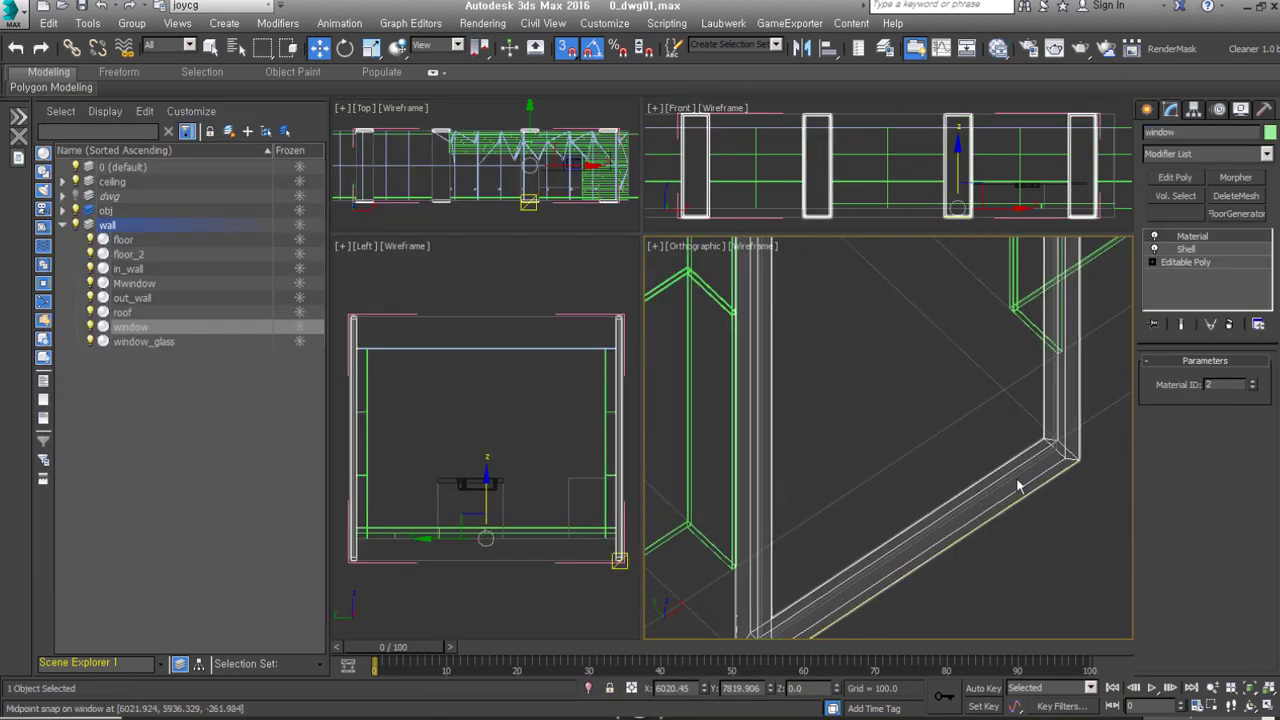
pyautogui.press('2')
pyautogui.hotkey('ctrl', 'shift', 'c')
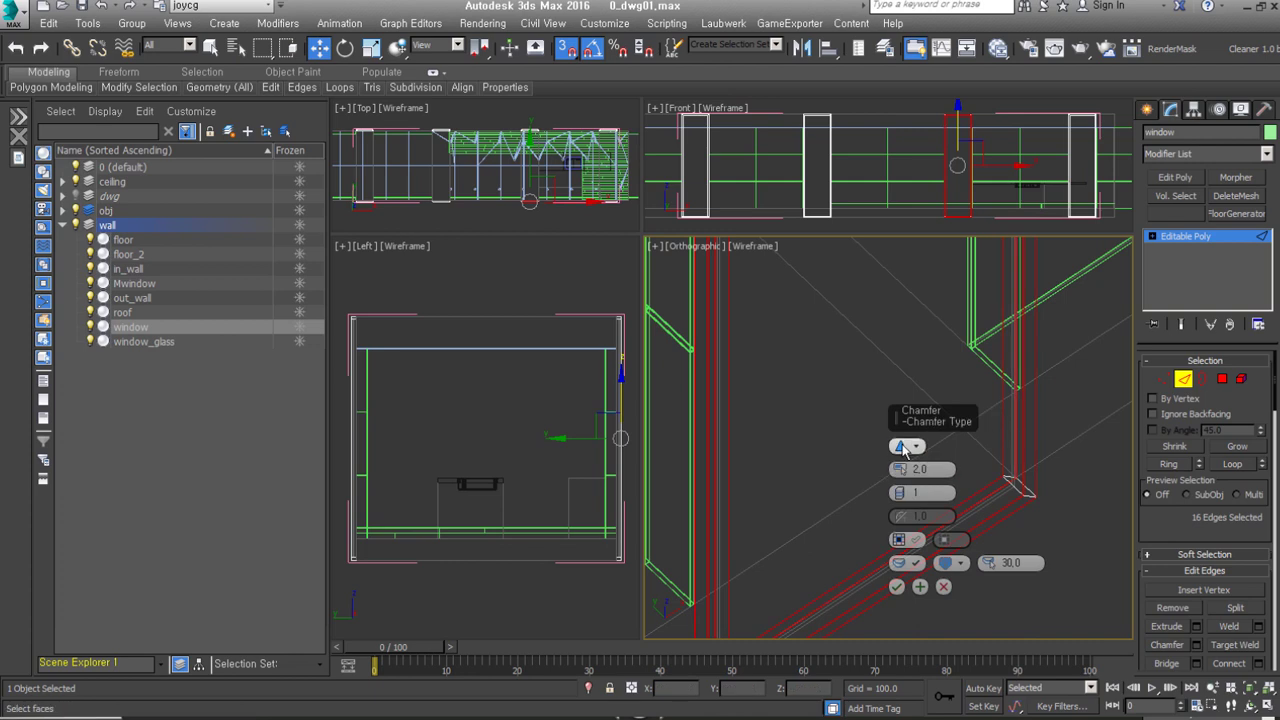
pyautogui.click(948, 566)
pyautogui.scroll(3, 1031, 548)
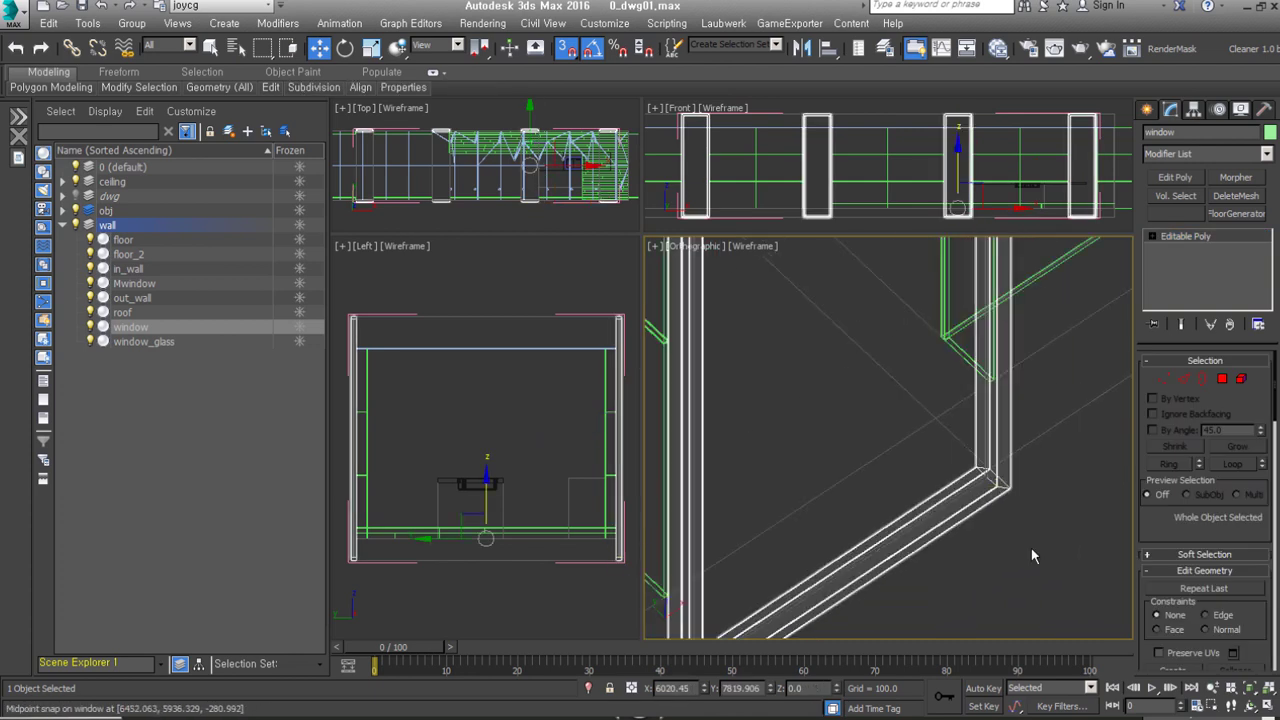
# Step: Select all of window_glass's polygons at polygon level
pyautogui.click(1031, 481)
pyautogui.hotkey('ctrl', 'z')
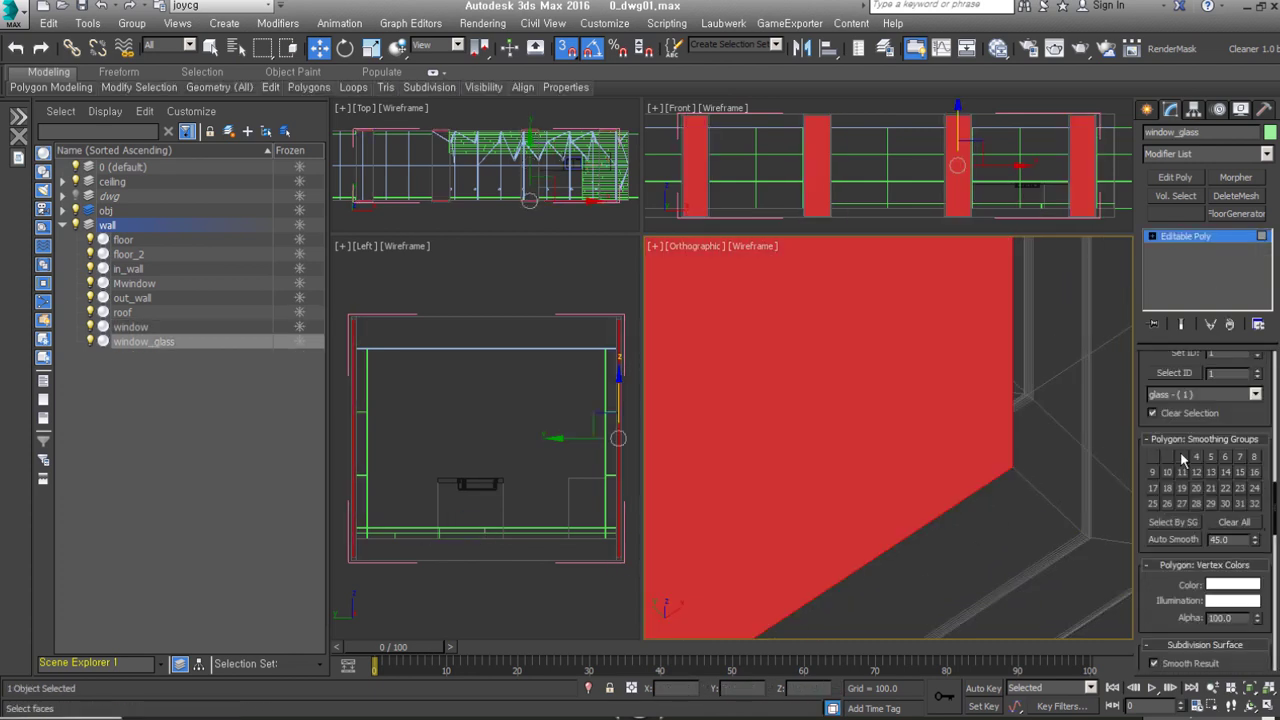
pyautogui.press('4')
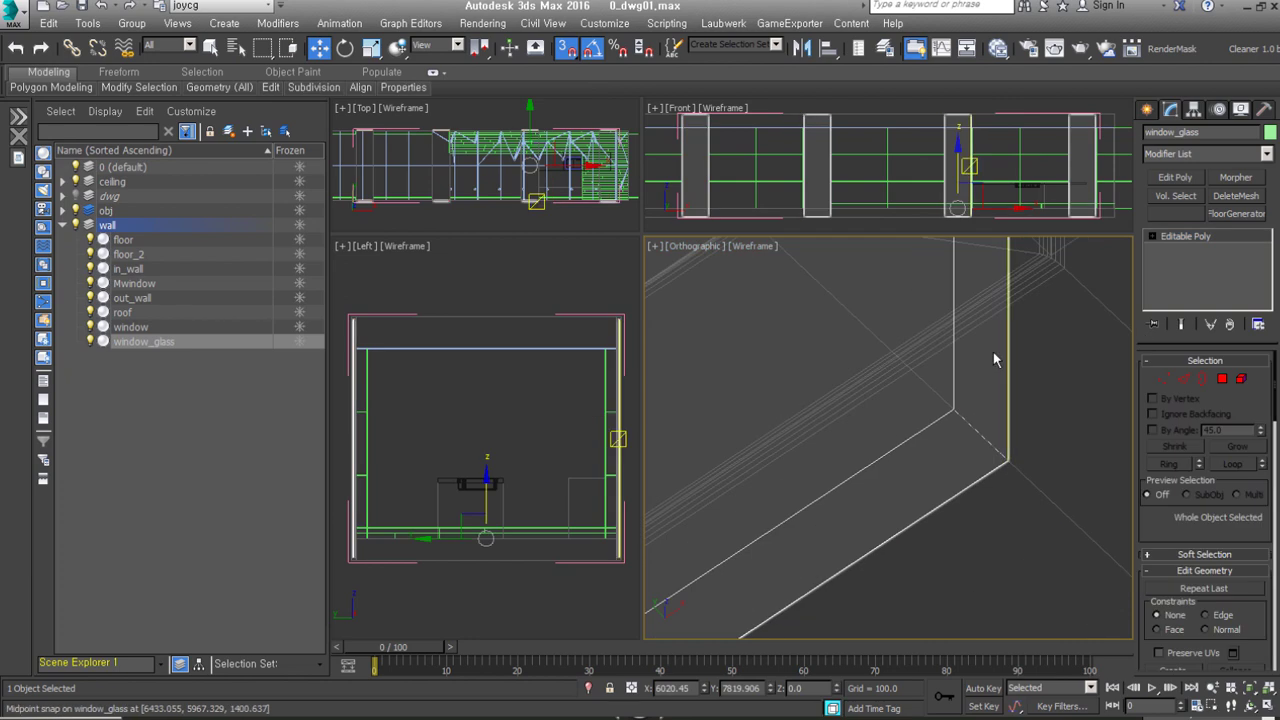
pyautogui.click(1015, 470)
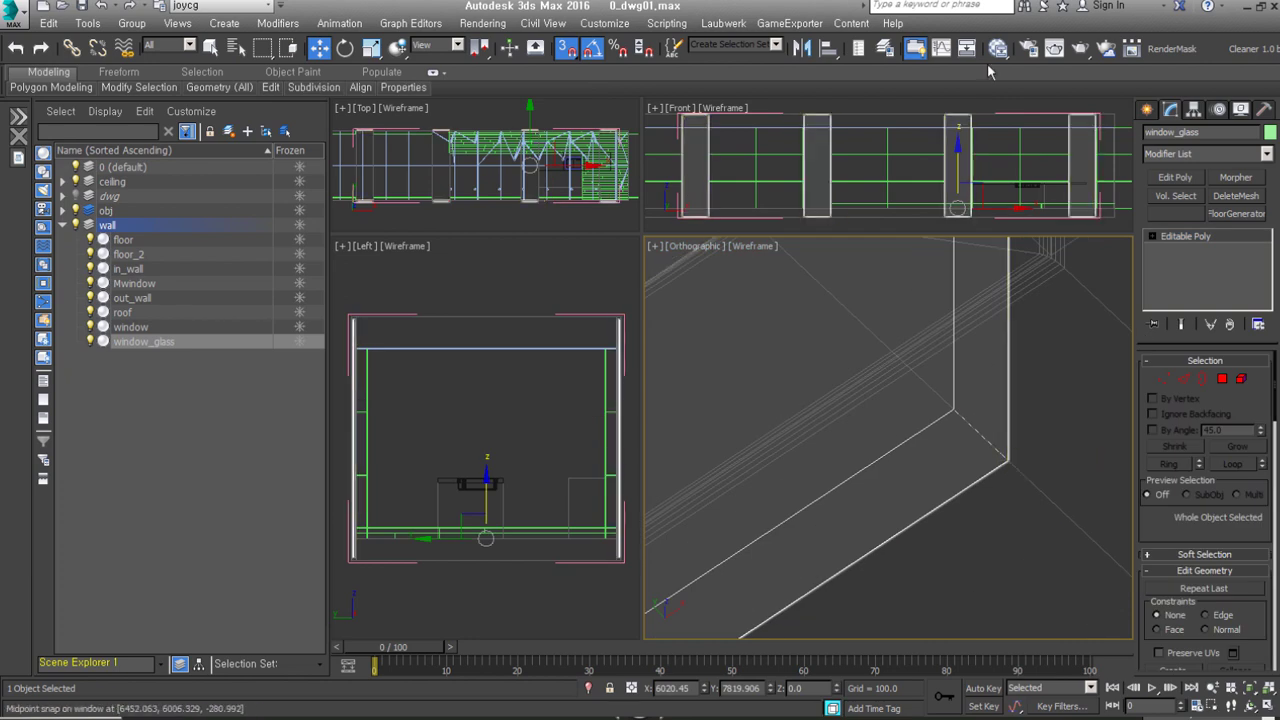
pyautogui.click(1266, 153)
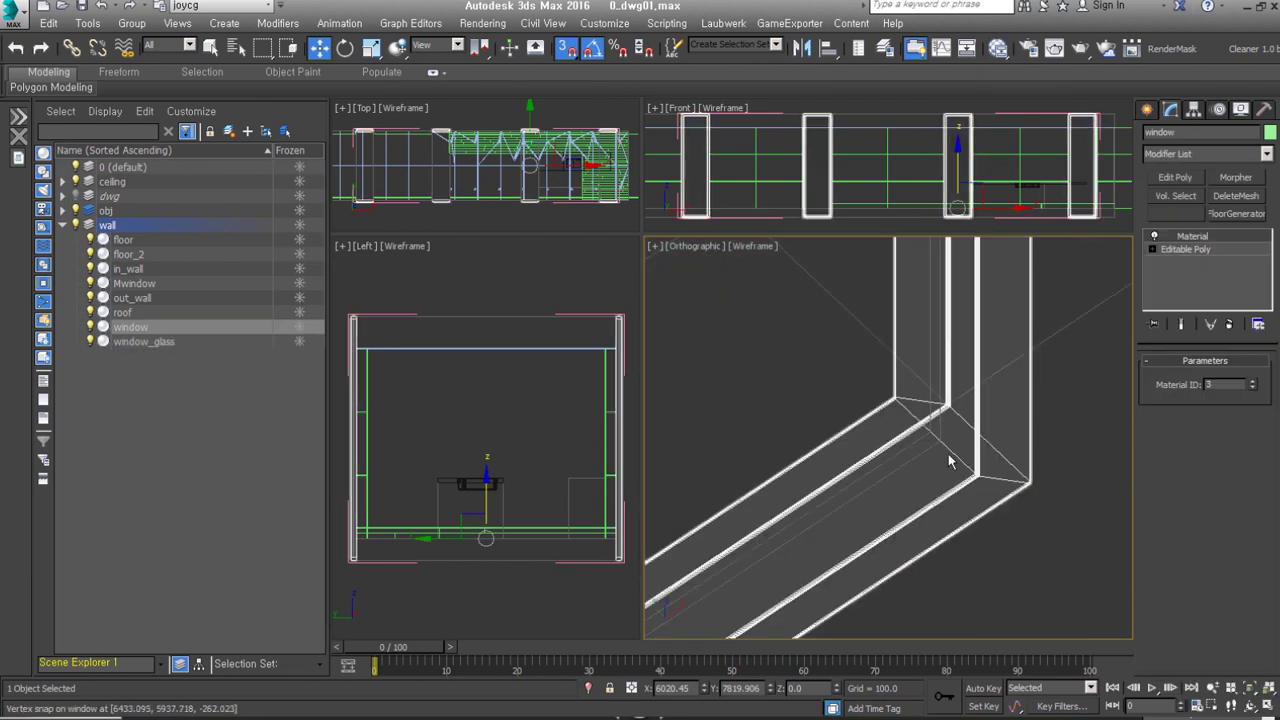
pyautogui.click(948, 453)
pyautogui.press('4')
pyautogui.scroll(-3, 1068, 598)
pyautogui.hotkey('ctrl', 'a')
# Step: Give window sub-material #42 a 128 grey diffuse and 40 grey refraction colour
pyautogui.press('z')
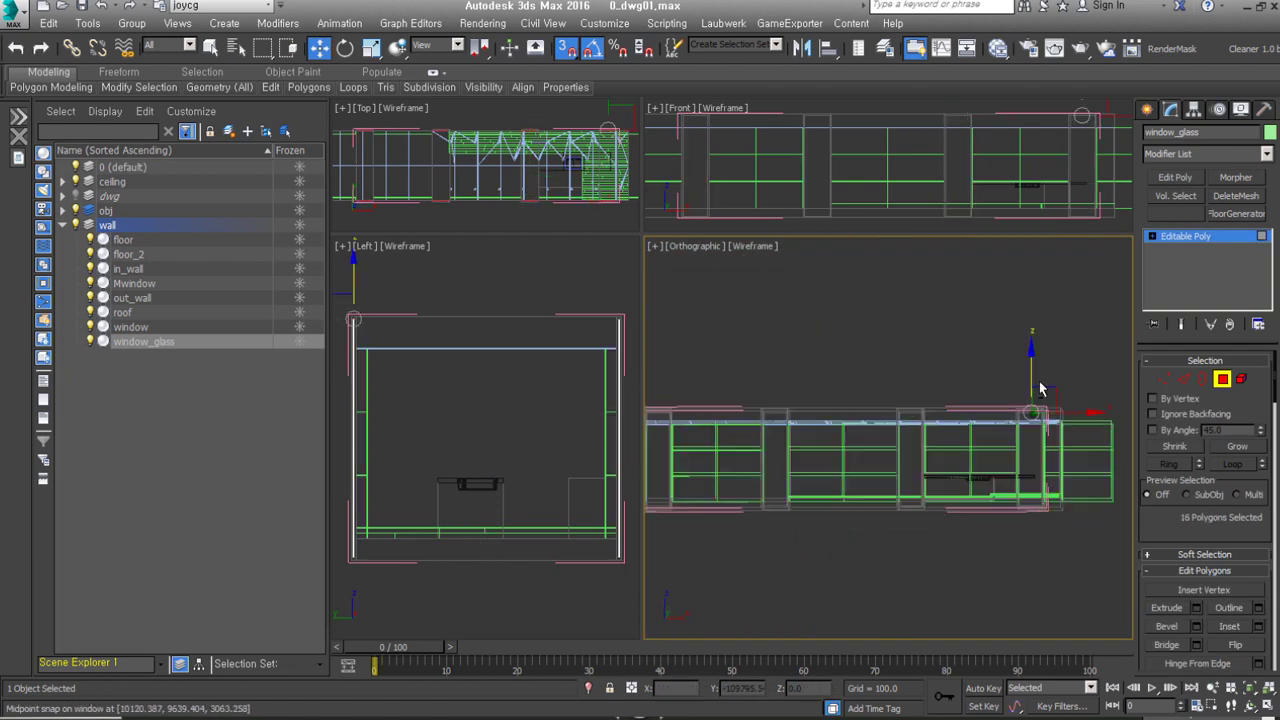
pyautogui.keyDown('alt'); pyautogui.moveTo(837, 363); pyautogui.dragTo(900, 450, button='middle'); pyautogui.keyUp('alt')
pyautogui.scroll(5, 900, 450)
pyautogui.scroll(-5, 1205, 470)
pyautogui.click(997, 48)
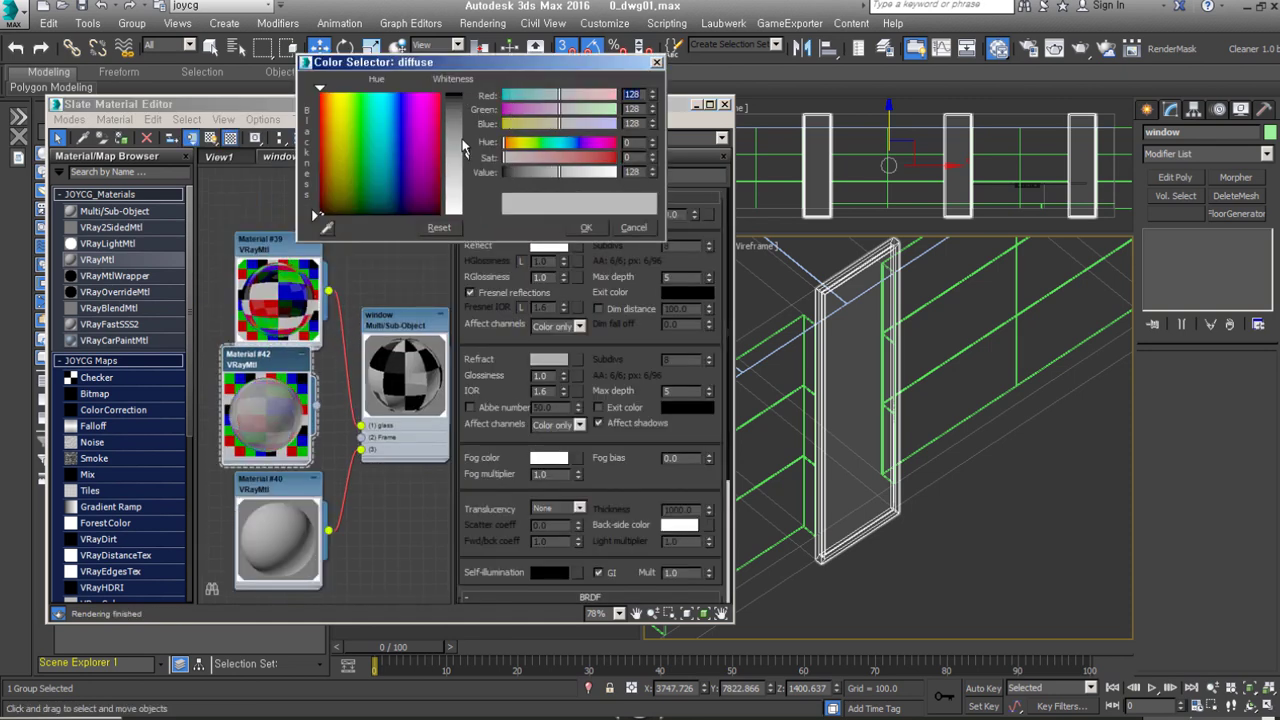
pyautogui.click(587, 228)
pyautogui.click(549, 360)
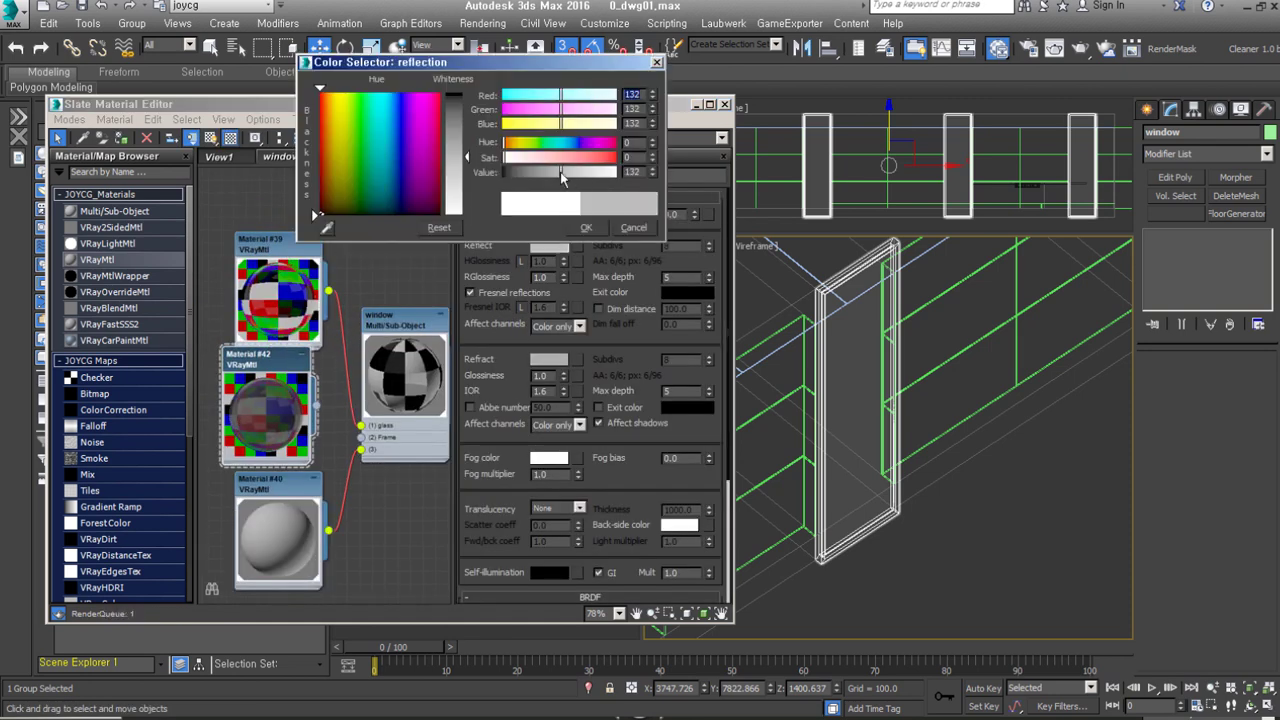
pyautogui.click(594, 228)
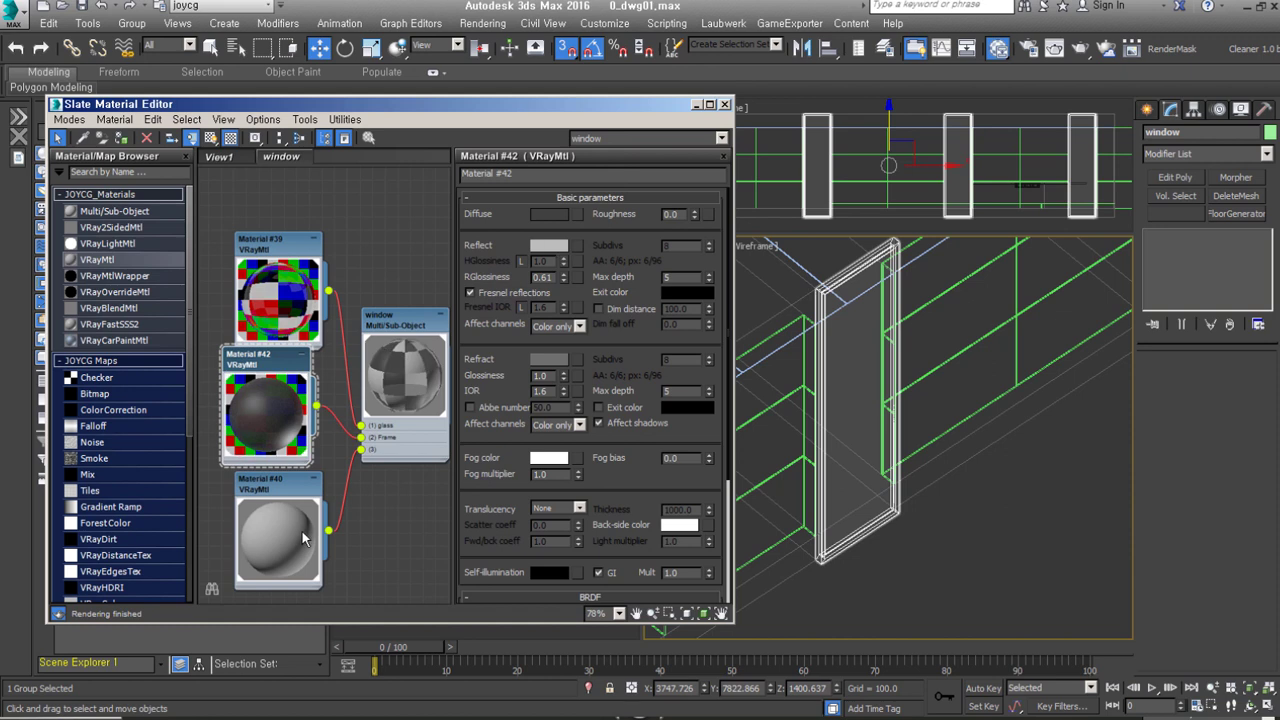
pyautogui.scroll(5, 870, 504)
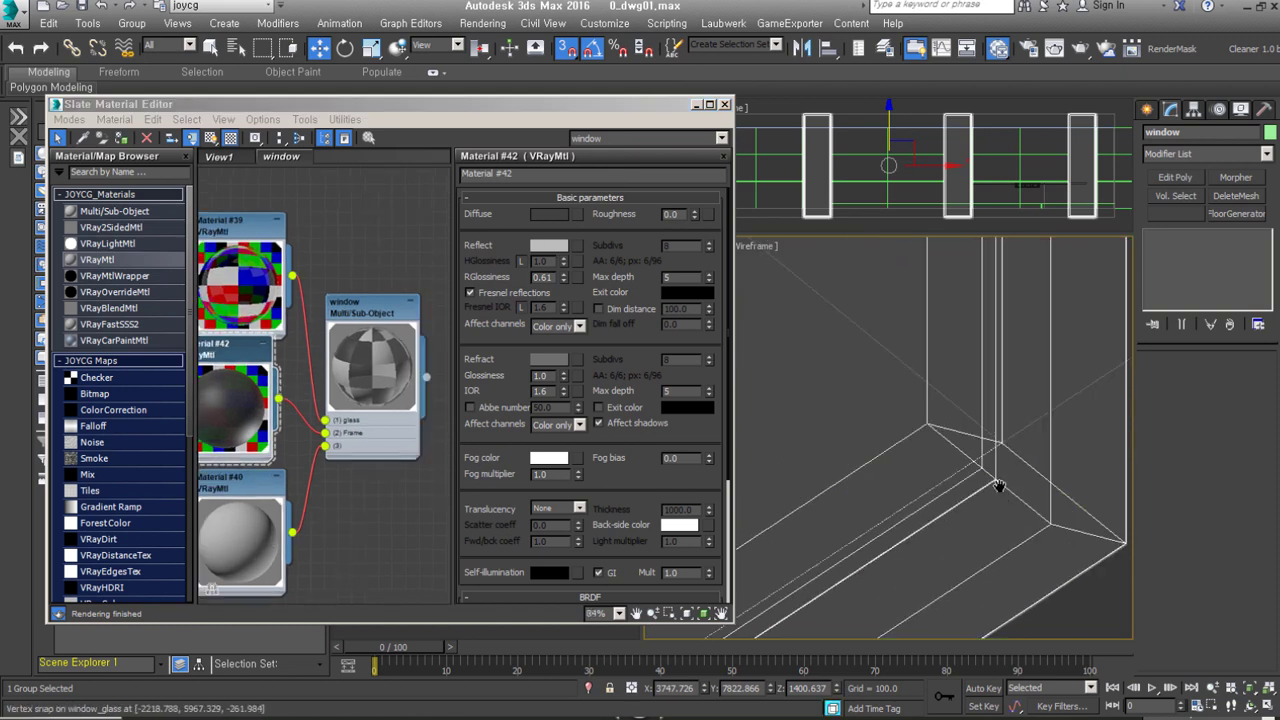
# Step: Extrude four window frame polygons inward by -1.604, then minimise the material editor
pyautogui.click(1003, 486)
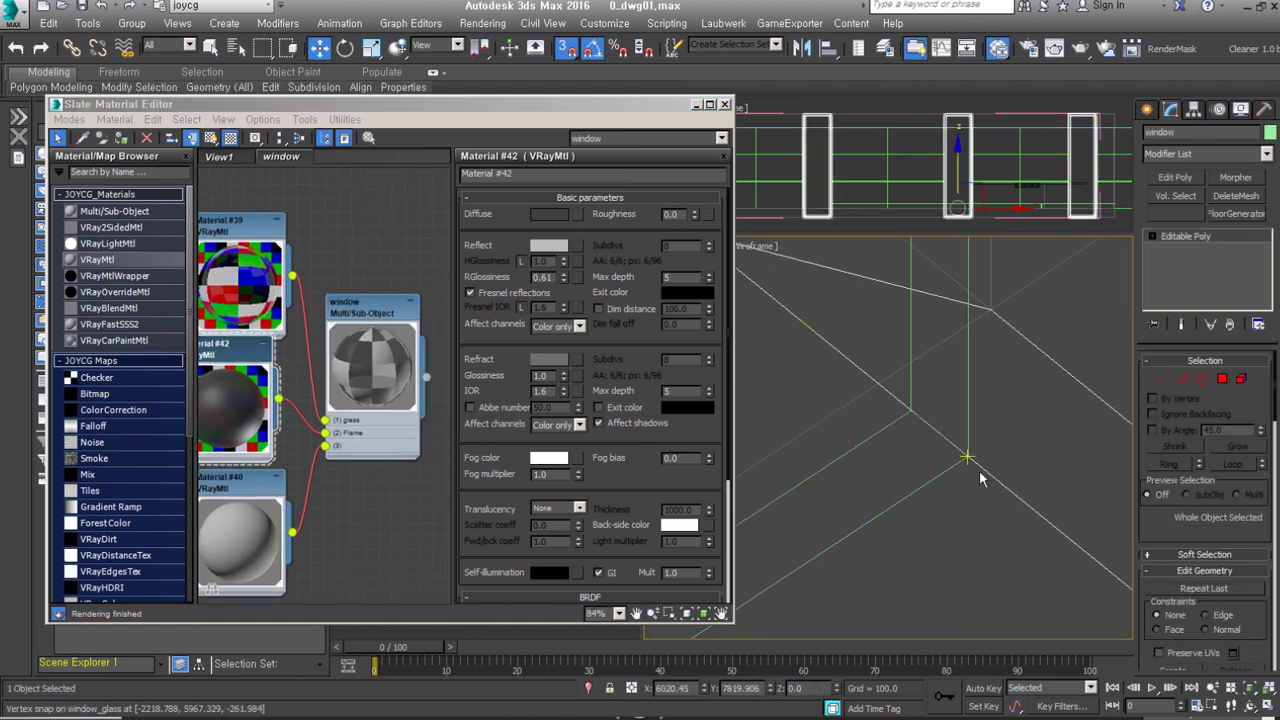
pyautogui.press('4')
pyautogui.hotkey('shift', 'e')
pyautogui.moveTo(899, 469); pyautogui.dragTo(901, 476)
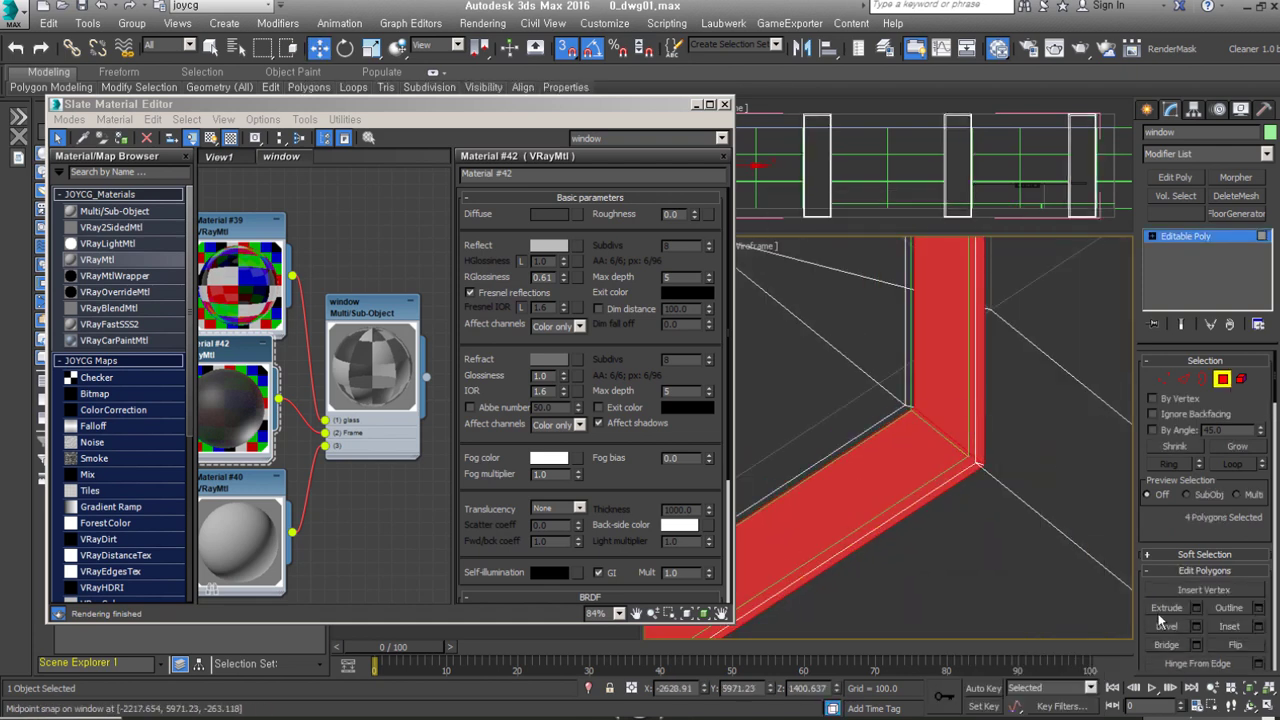
pyautogui.press('4')
pyautogui.scroll(-5, 980, 520)
pyautogui.click(965, 525)
pyautogui.scroll(-2, 910, 549)
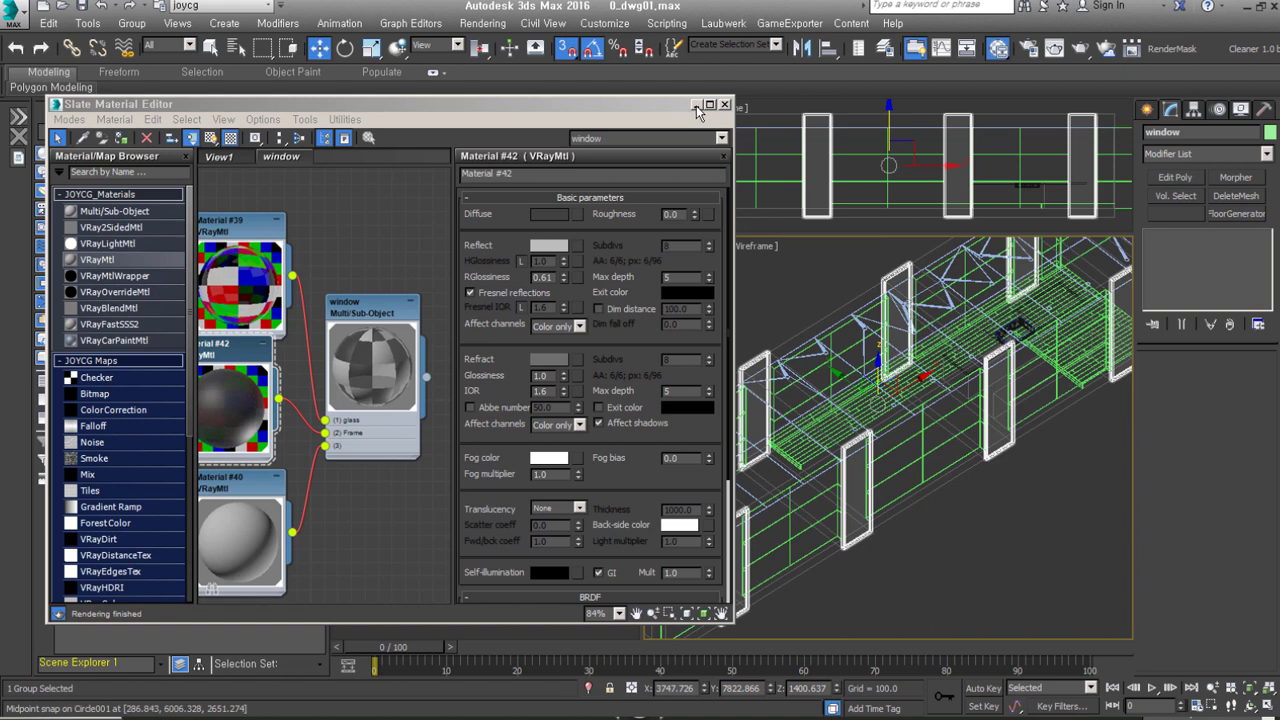
pyautogui.click(697, 105)
# Step: Inspect the in_wall object's vertices and polygons and frame it in view
pyautogui.click(127, 268)
pyautogui.moveTo(900, 450)
pyautogui.keyDown('alt'); pyautogui.mouseDown(button='middle')
pyautogui.moveTo(982, 433)
pyautogui.moveTo(940, 320)
pyautogui.mouseUp(button='middle'); pyautogui.keyUp('alt')
pyautogui.click(982, 433)
pyautogui.scroll(3, 940, 320)
pyautogui.press('1')
pyautogui.scroll(-3, 932, 295)
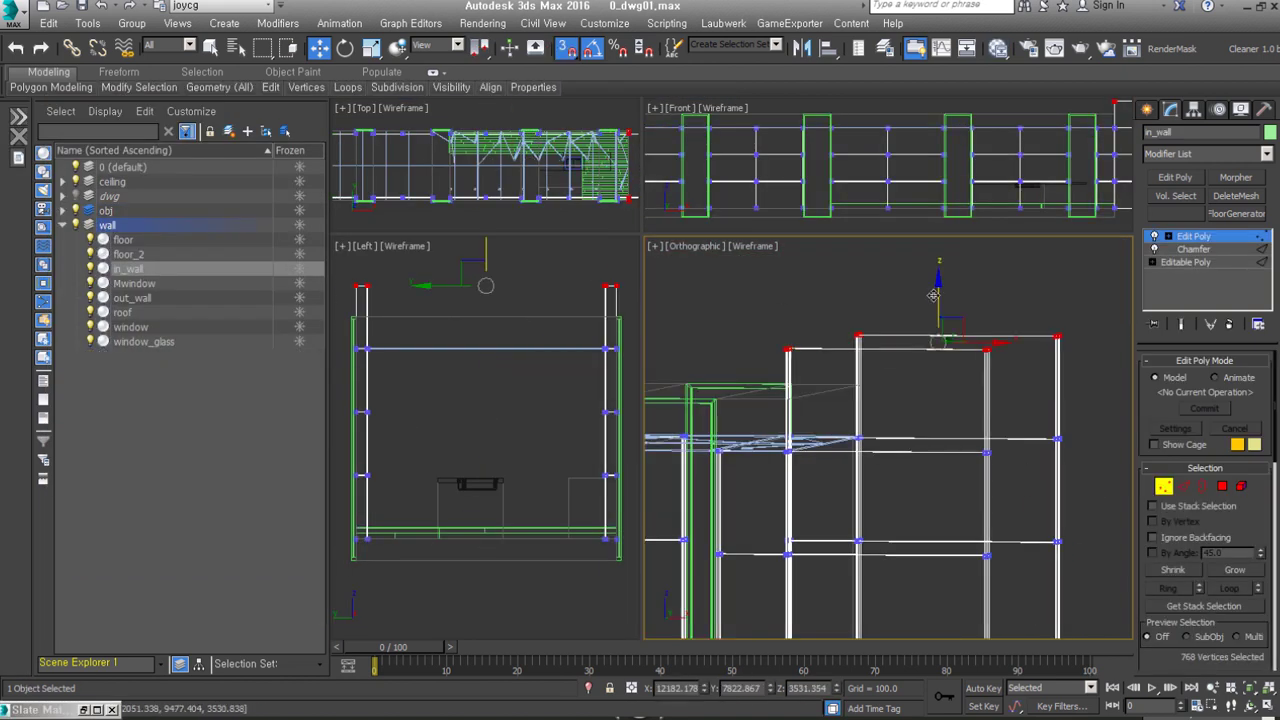
pyautogui.press('4')
pyautogui.press('z')
pyautogui.press('6')
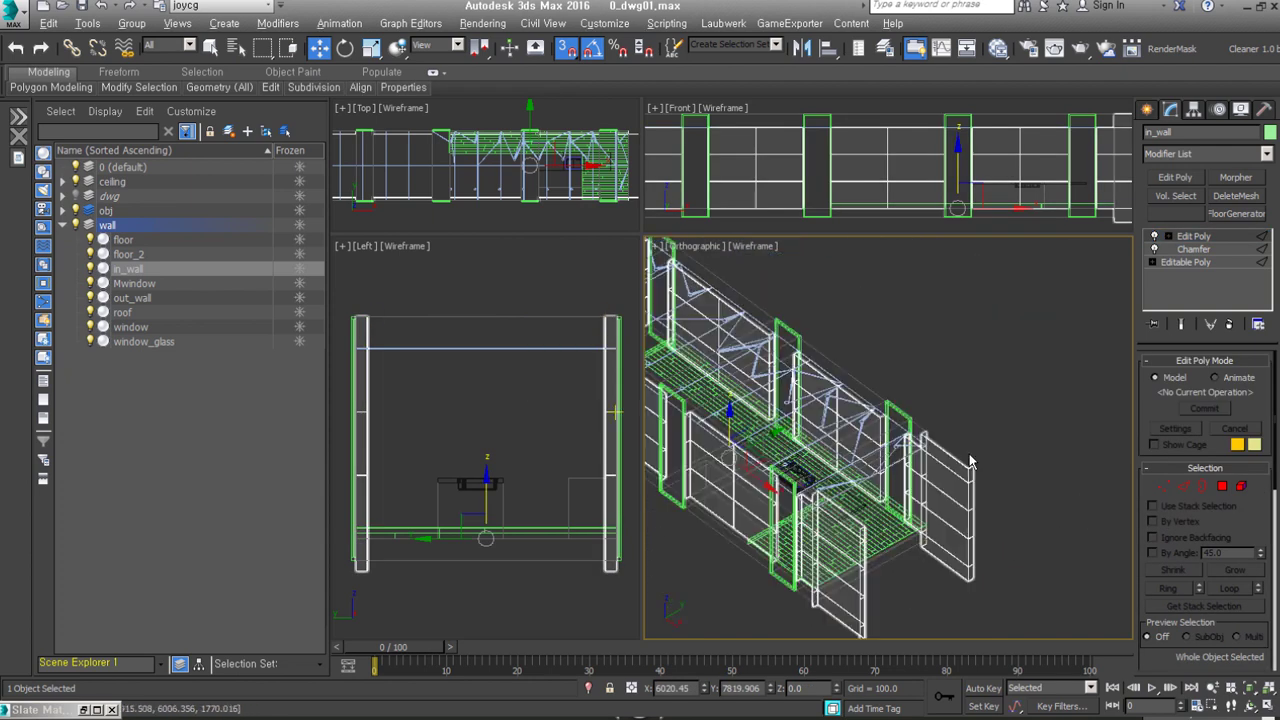
# Step: Check Mwindow, floor_2 and the floor object from several orbit angles
pyautogui.click(920, 537)
pyautogui.keyDown('alt'); pyautogui.moveTo(920, 537); pyautogui.dragTo(966, 409, button='middle'); pyautogui.keyUp('alt')
pyautogui.scroll(5, 960, 572)
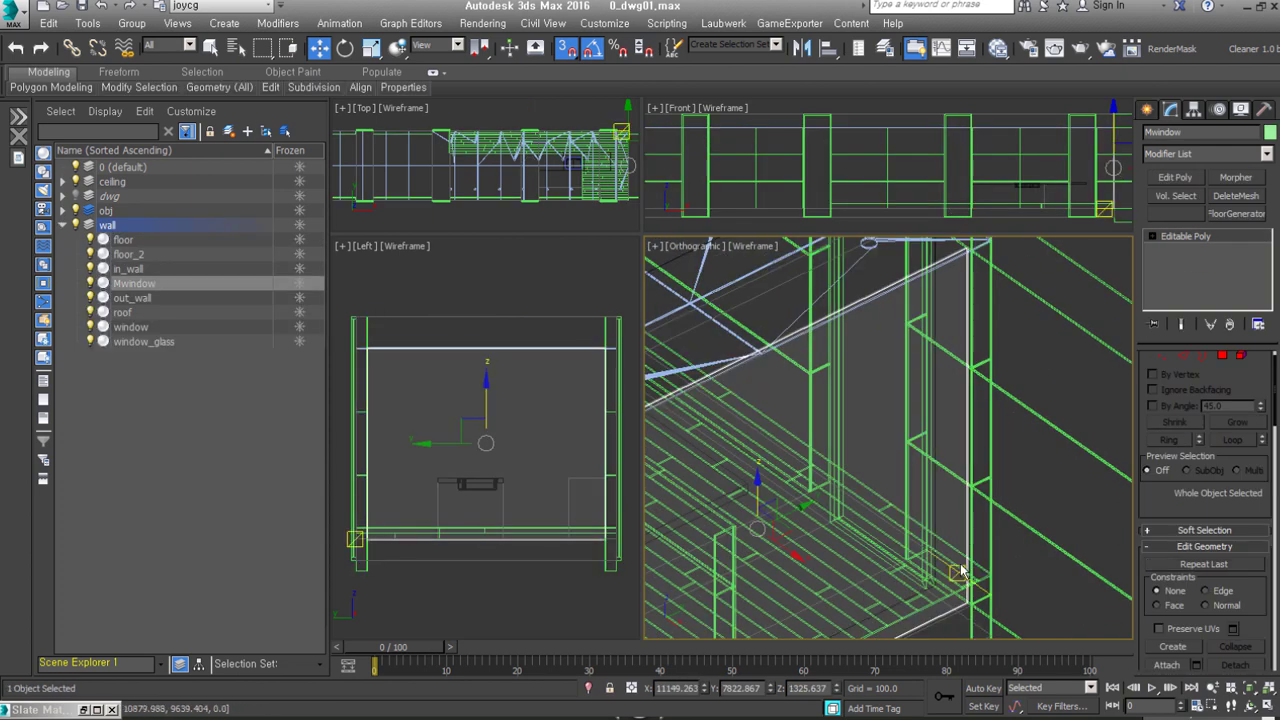
pyautogui.moveTo(960, 572)
pyautogui.keyDown('alt'); pyautogui.mouseDown(button='middle')
pyautogui.moveTo(1065, 447)
pyautogui.moveTo(921, 600)
pyautogui.mouseUp(button='middle'); pyautogui.keyUp('alt')
pyautogui.press('1')
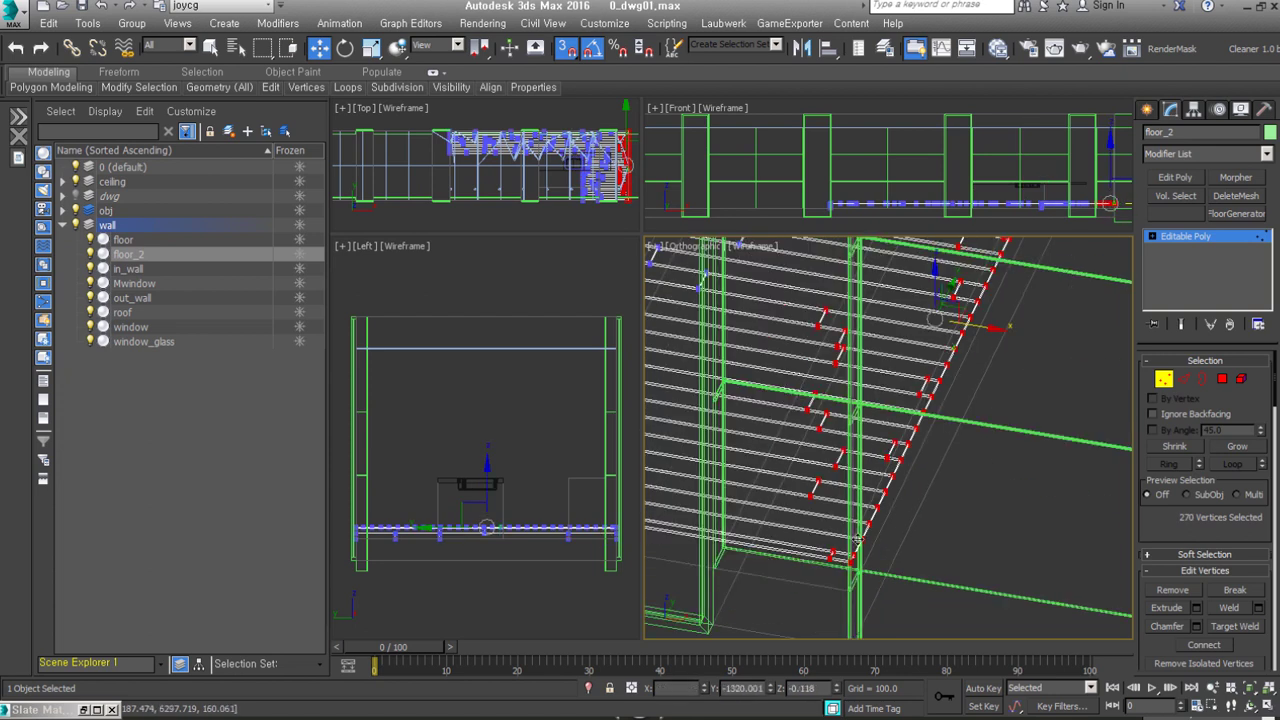
pyautogui.press('1')
pyautogui.keyDown('alt'); pyautogui.moveTo(858, 538); pyautogui.dragTo(935, 500, button='middle'); pyautogui.keyUp('alt')
pyautogui.click(885, 418)
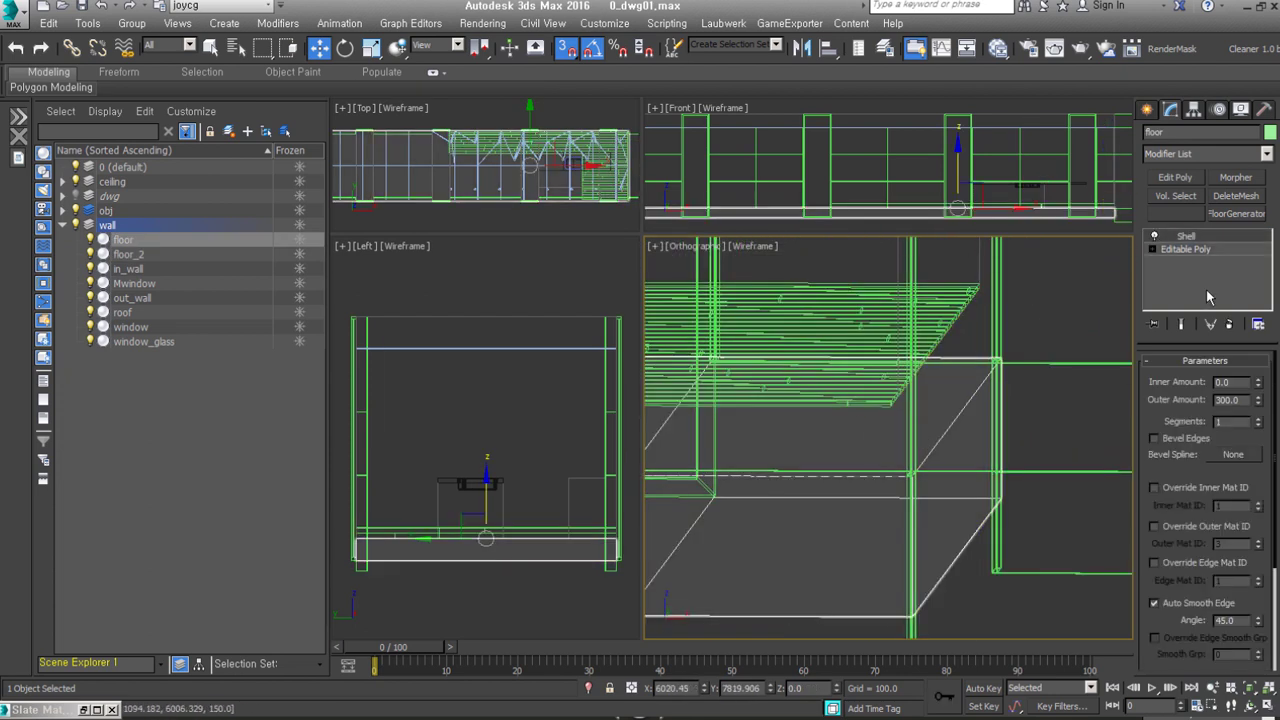
pyautogui.rightClick(935, 410)
pyautogui.keyDown('alt'); pyautogui.moveTo(929, 389); pyautogui.dragTo(990, 474, button='middle'); pyautogui.keyUp('alt')
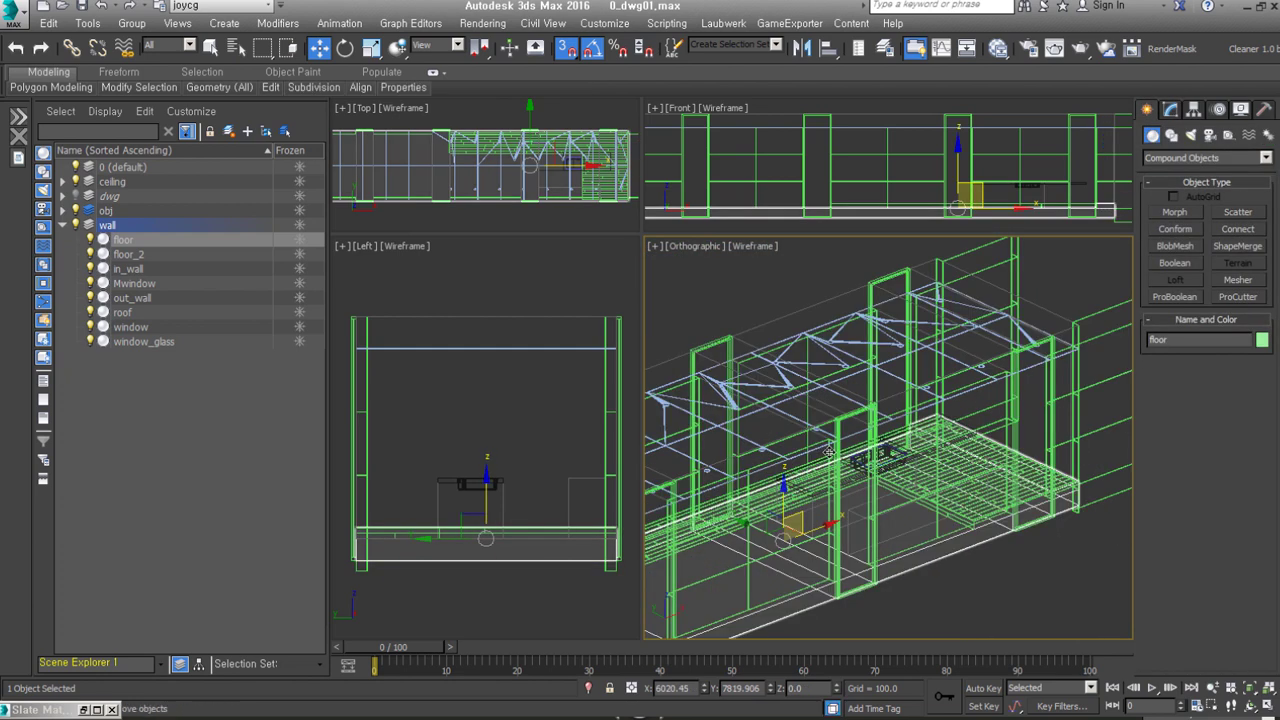
# Step: Look over Object001 and the sink countertop, ending with the Mwindow plane selected
pyautogui.click(829, 452)
pyautogui.keyDown('alt'); pyautogui.moveTo(829, 452); pyautogui.dragTo(836, 565, button='middle'); pyautogui.keyUp('alt')
pyautogui.scroll(3, 818, 538)
pyautogui.click(830, 370)
pyautogui.scroll(3, 900, 460)
pyautogui.scroll(2, 971, 440)
pyautogui.click(971, 440)
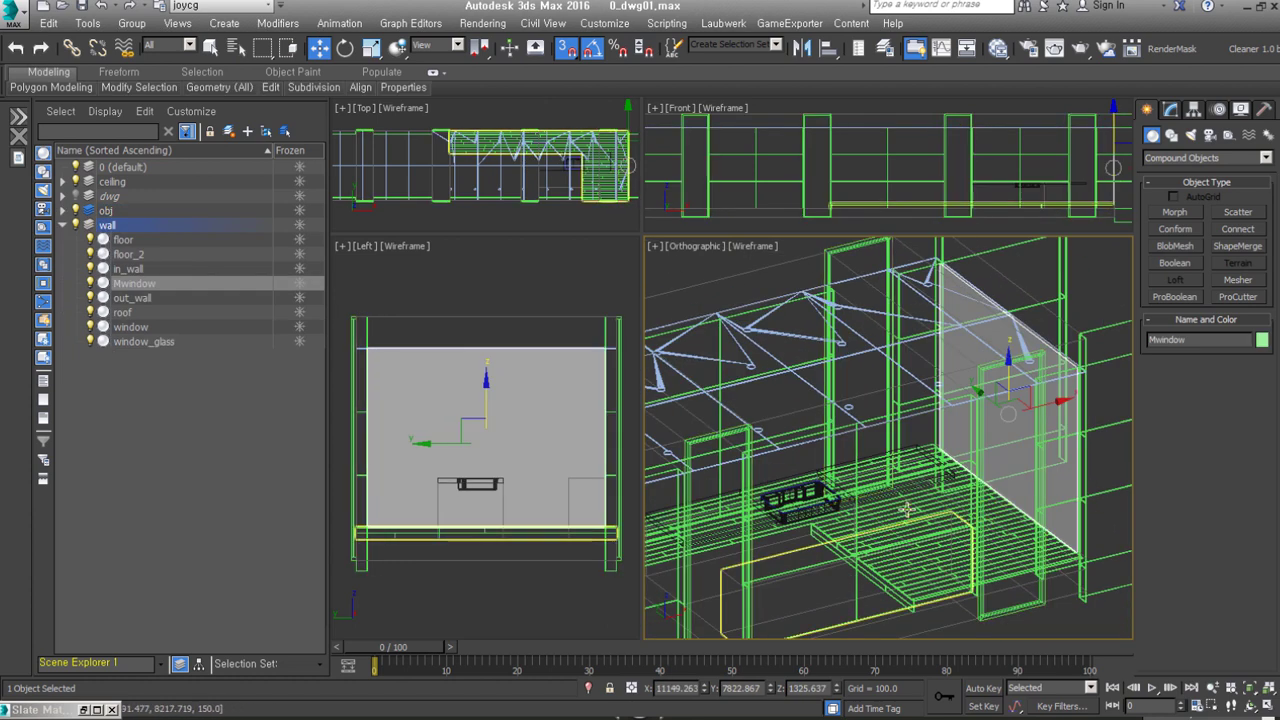
pyautogui.scroll(-2, 950, 470)
pyautogui.scroll(5, 902, 410)
pyautogui.scroll(-5, 902, 410)
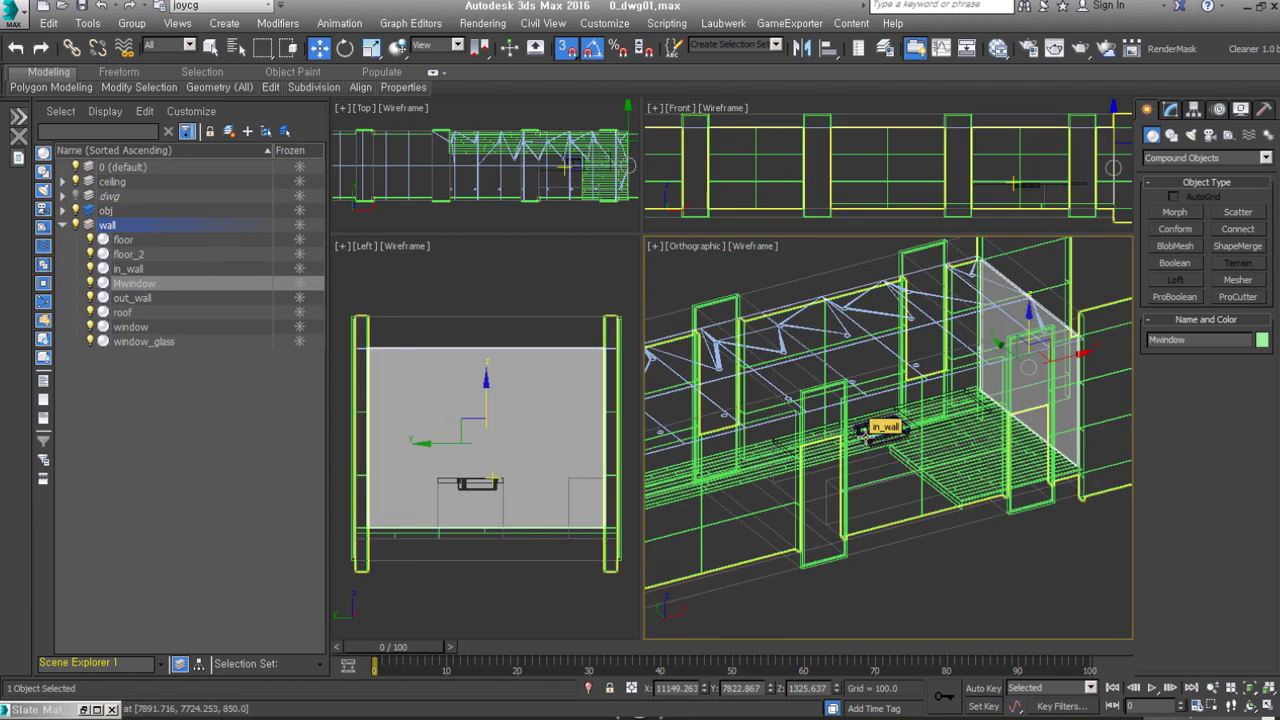